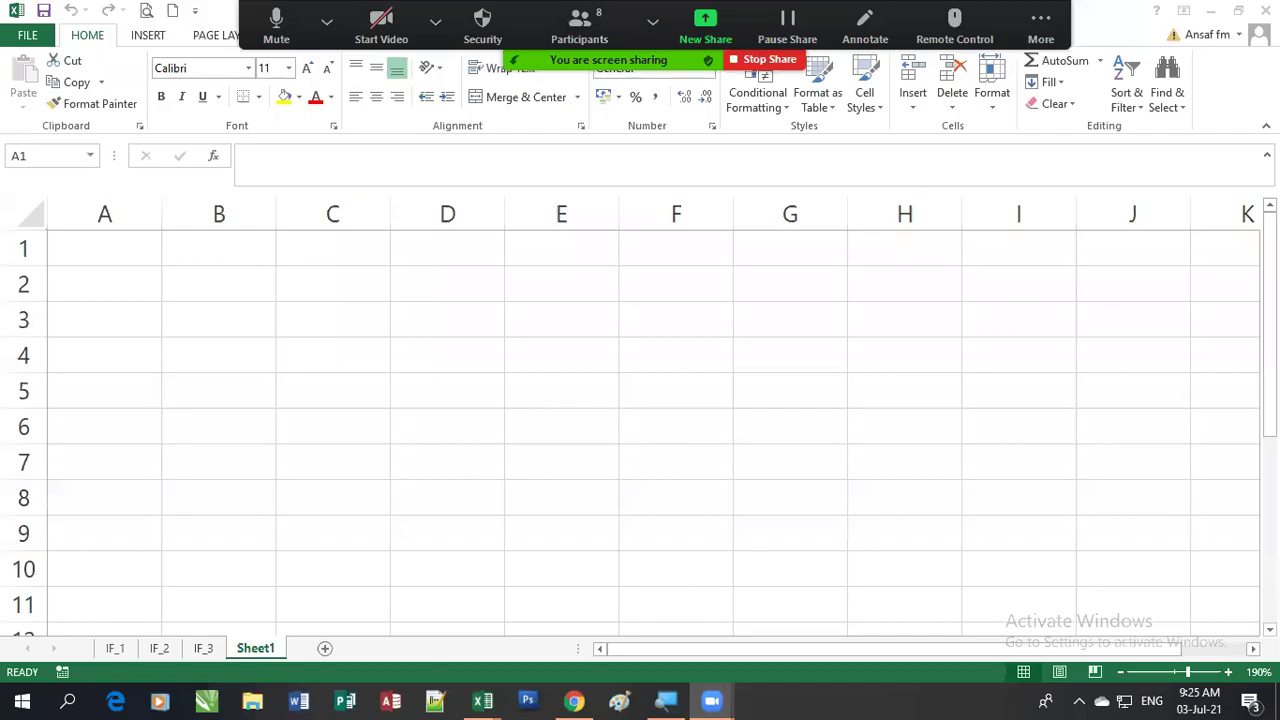
# Hide Zoom's floating meeting controls so the empty Sheet1 of temp_IF.xlsx shows
pyautogui.click(1041, 25)
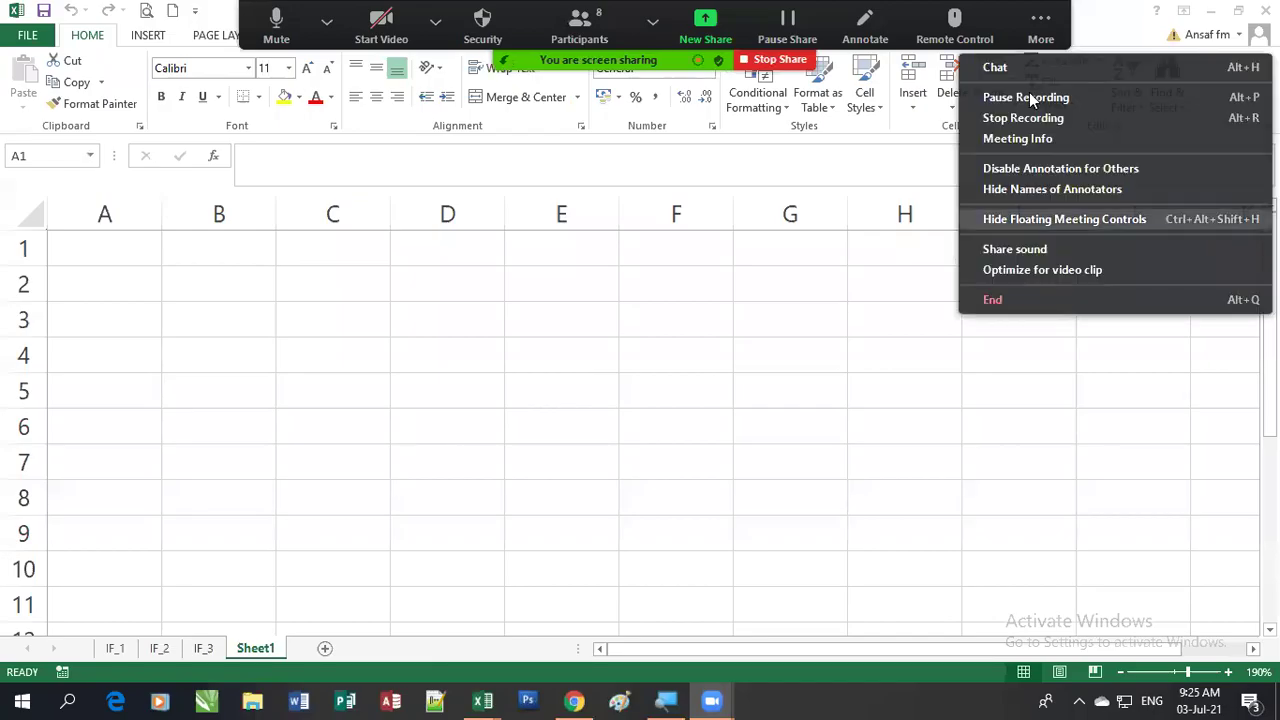
pyautogui.hotkey('ctrl', 'alt', 'shift', 'h')
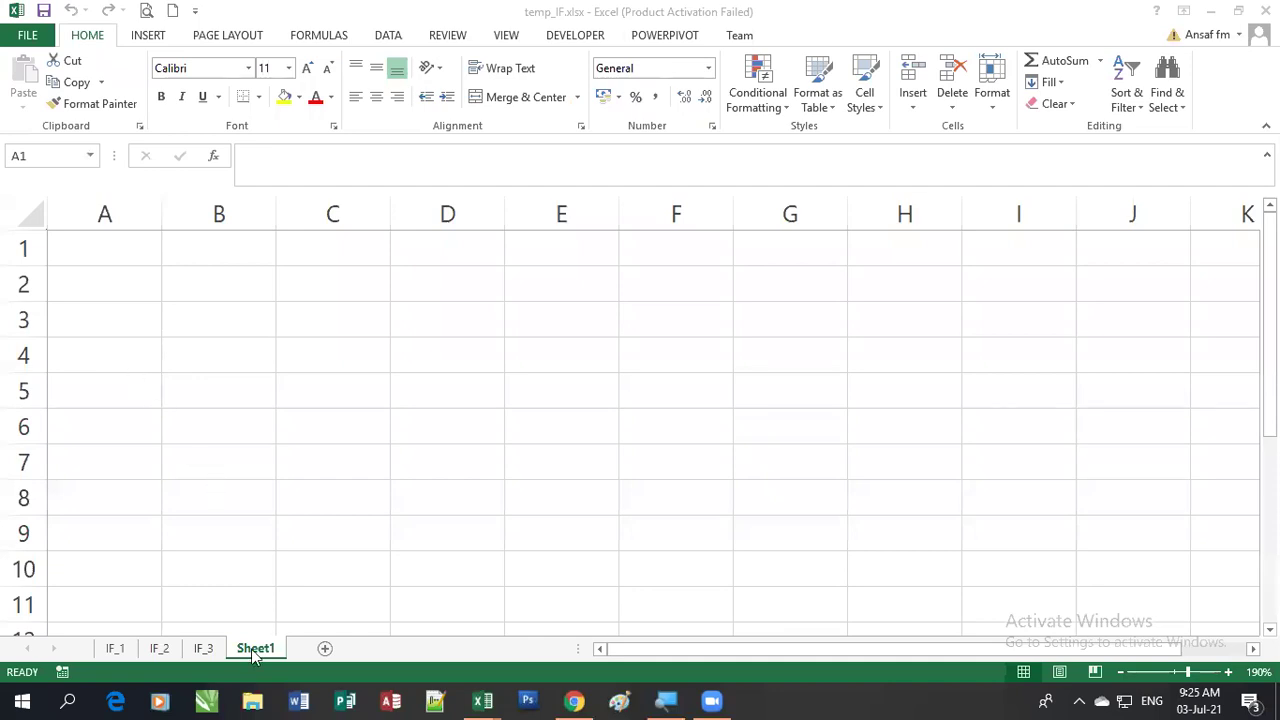
# Open Marksheet.xlsx from the Recent Workbooks list
pyautogui.click(41, 37)
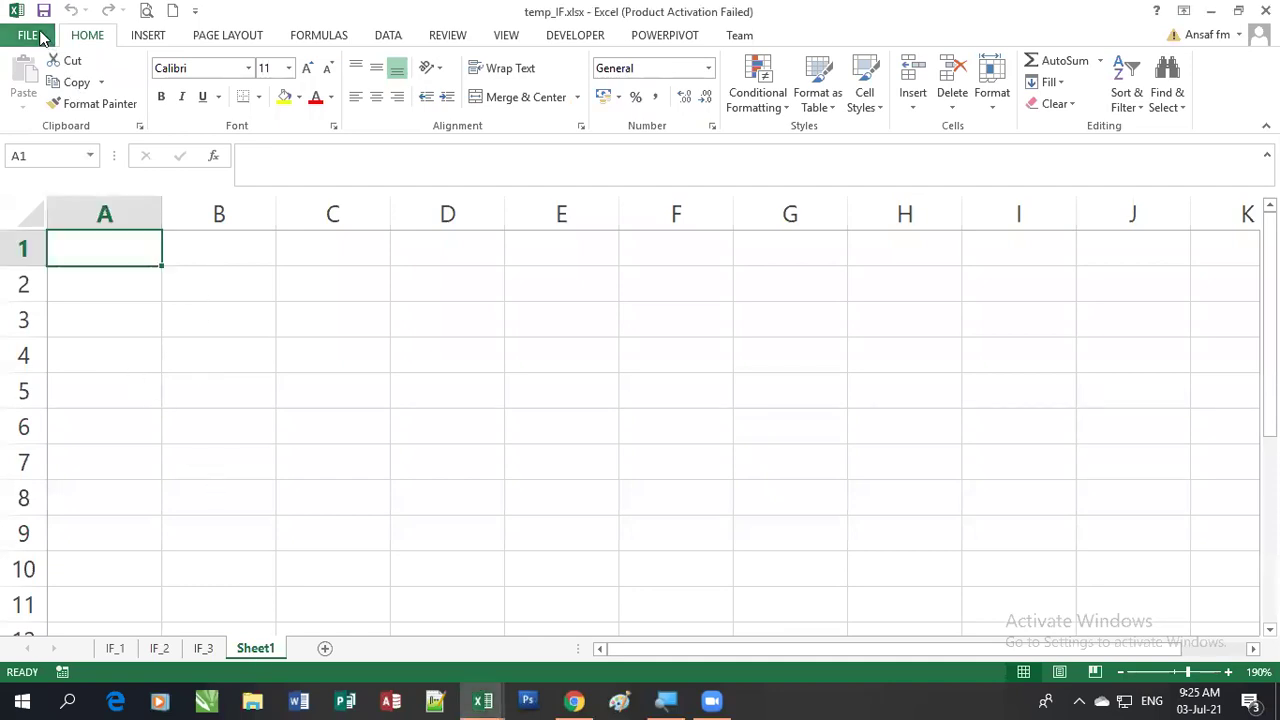
pyautogui.click(41, 37)
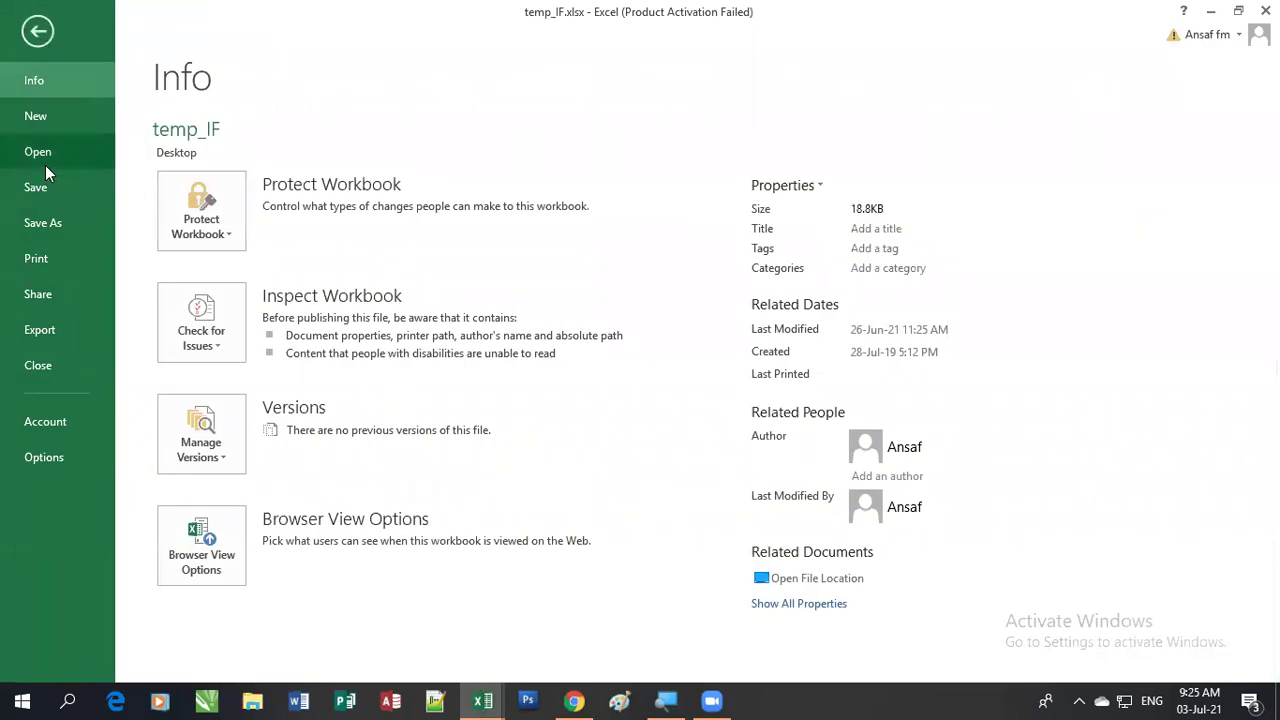
pyautogui.click(60, 154)
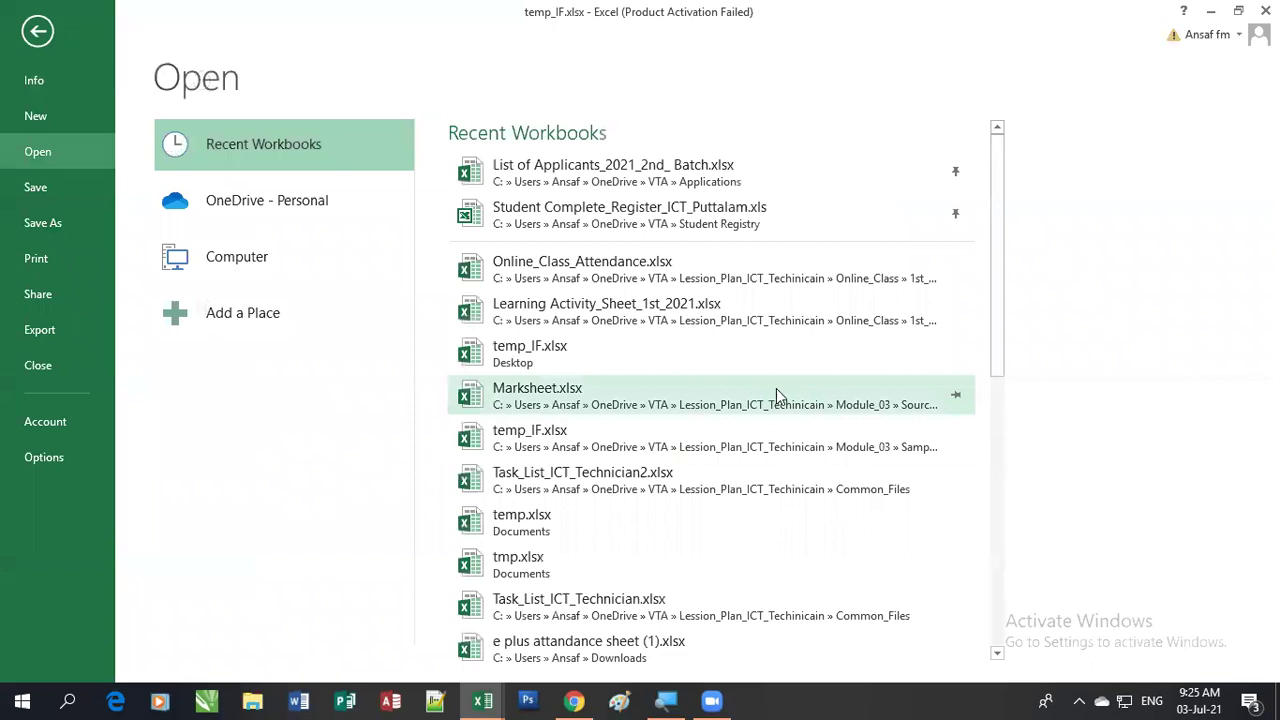
pyautogui.click(612, 390)
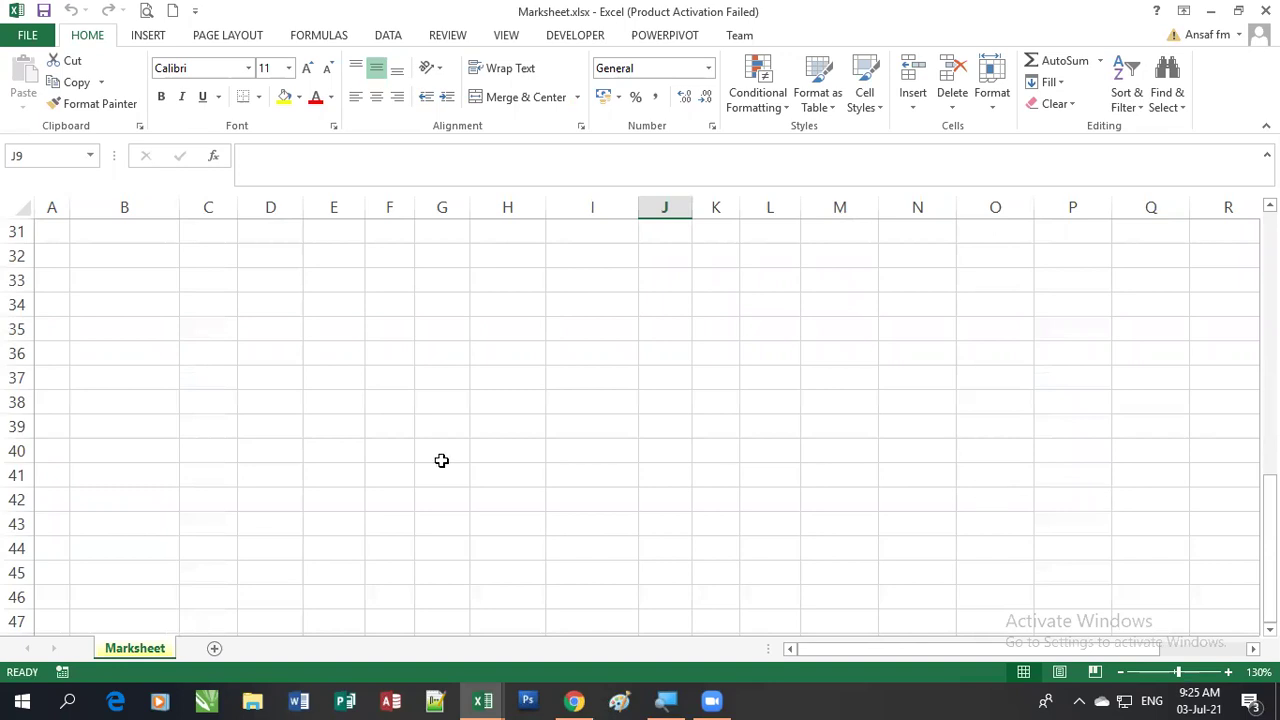
# Enter =AVERAGE(C5:F5) in H5 for the first student's average
pyautogui.scroll(7, 441, 460)
pyautogui.scroll(3, 441, 460)
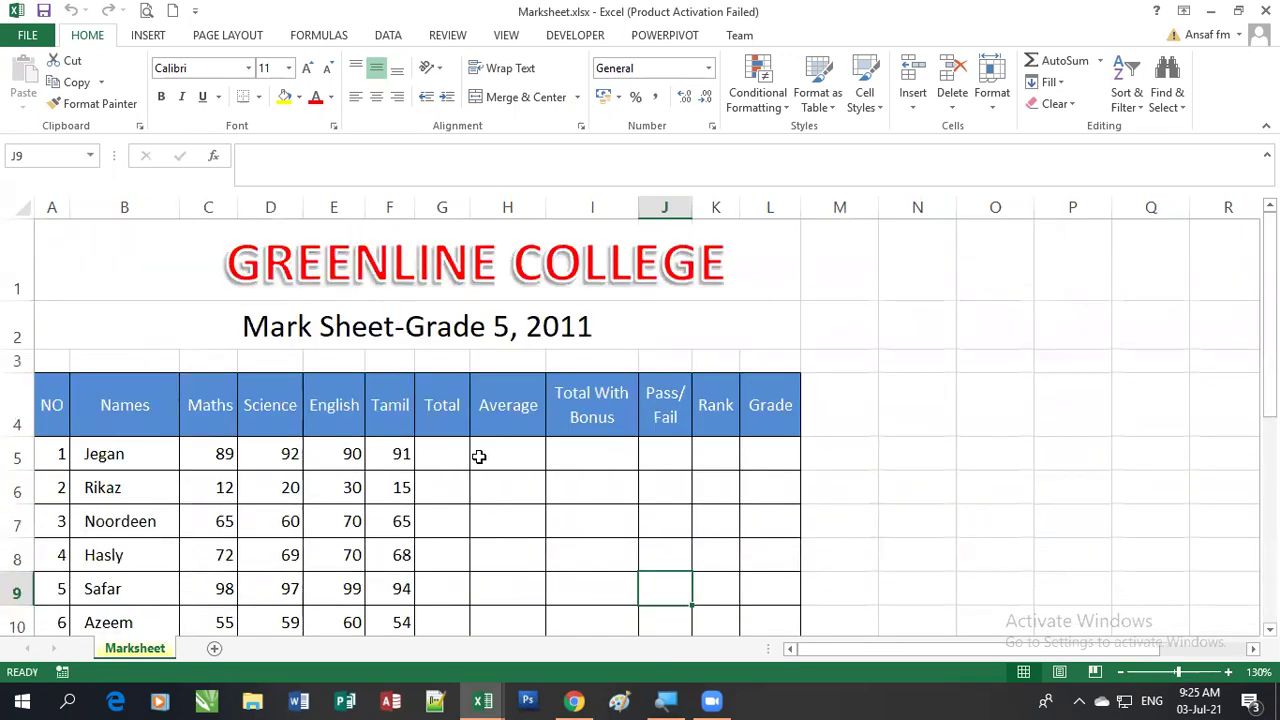
pyautogui.click(514, 456)
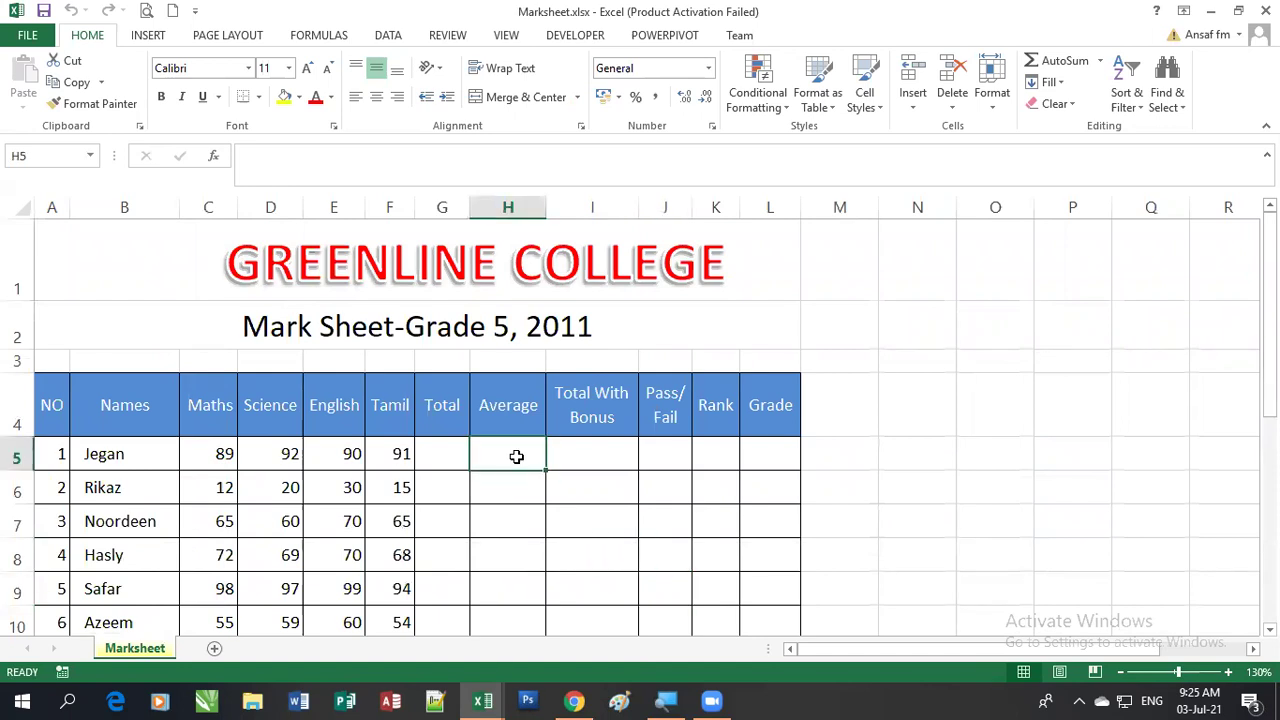
pyautogui.write('=')
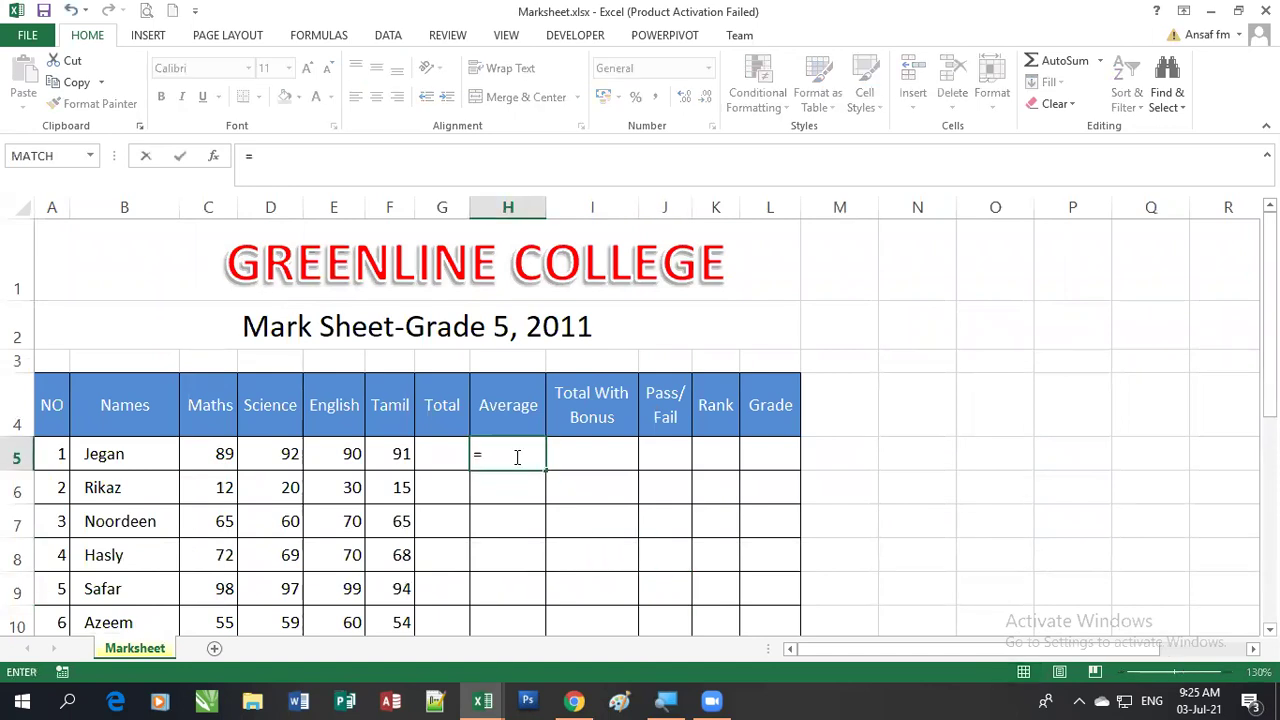
pyautogui.write('average')
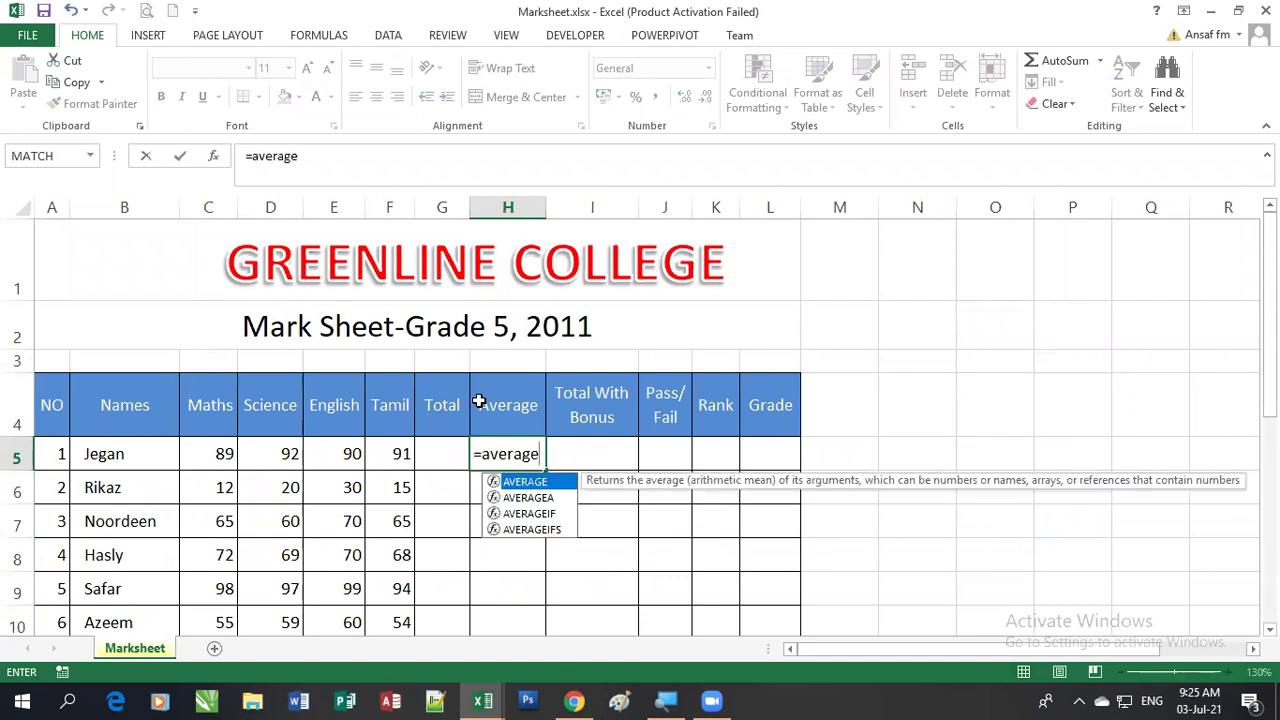
pyautogui.write('(')
pyautogui.moveTo(200, 450)
pyautogui.mouseDown()
pyautogui.moveTo(381, 450)
pyautogui.moveTo(378, 440)
pyautogui.mouseUp()
pyautogui.write(')')
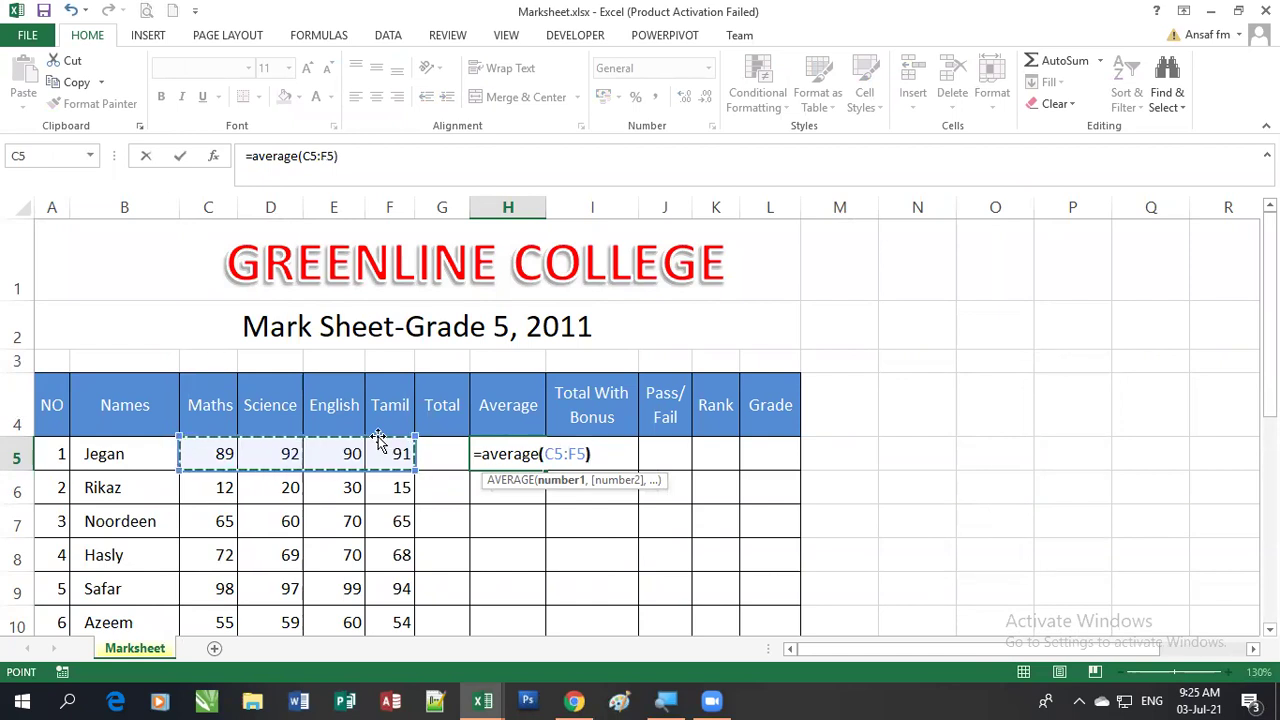
pyautogui.press('Return')
# Copy the H5 average formula down through H24
pyautogui.click(524, 453)
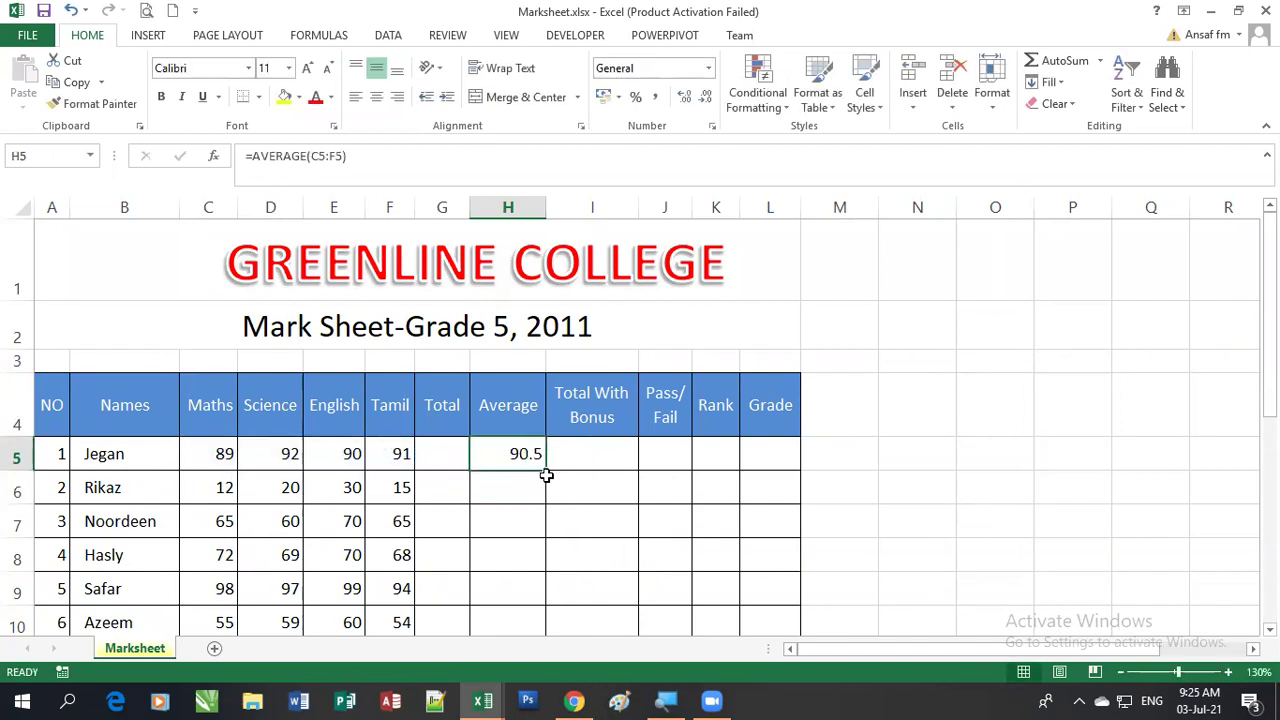
pyautogui.moveTo(546, 470)
pyautogui.mouseDown()
pyautogui.moveTo(549, 680)
pyautogui.moveTo(544, 578)
pyautogui.mouseUp()
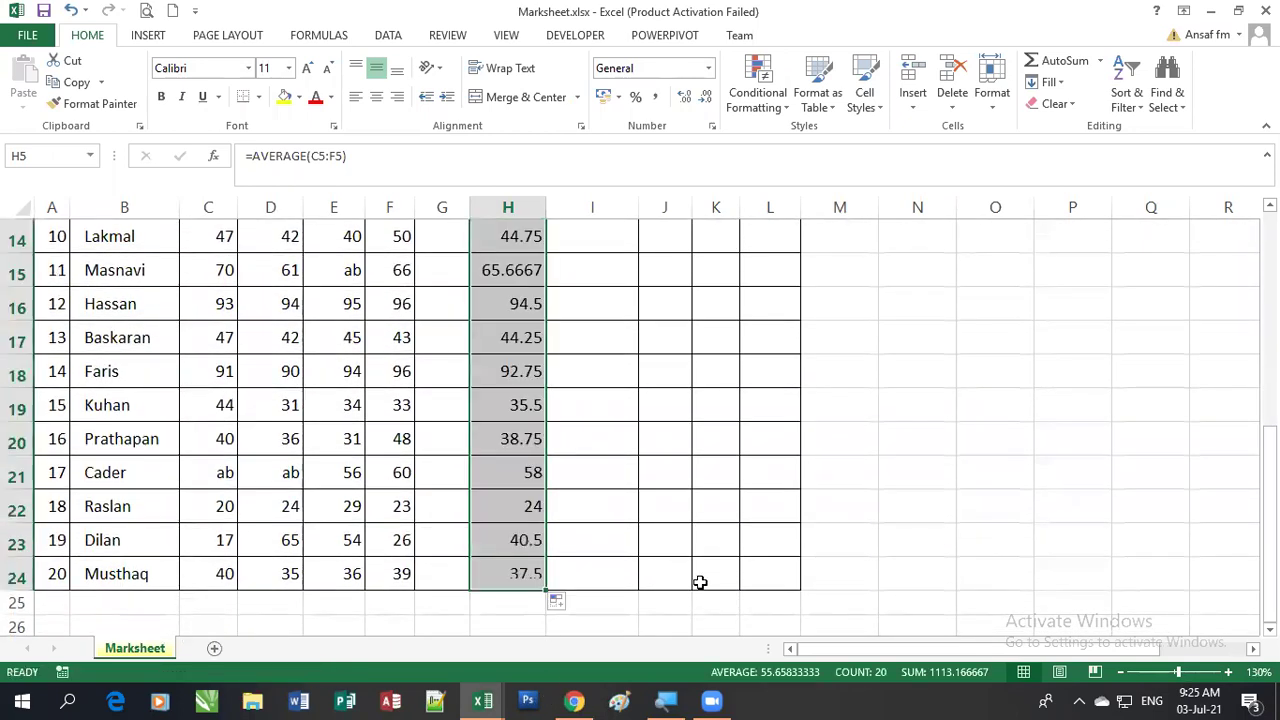
pyautogui.scroll(3, 756, 580)
pyautogui.scroll(2, 756, 580)
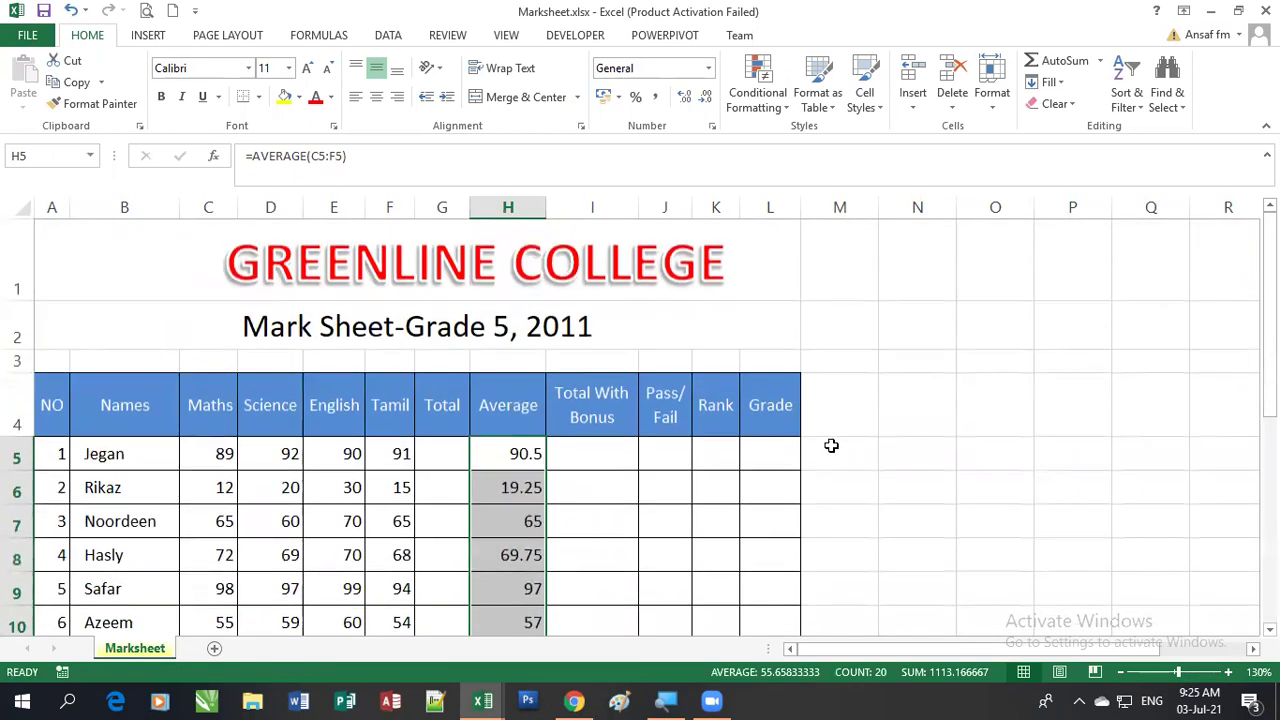
pyautogui.click(782, 456)
pyautogui.keyDown('ctrl'); pyautogui.scroll(2, 788, 490); pyautogui.keyUp('ctrl')
pyautogui.keyDown('ctrl'); pyautogui.scroll(2, 700, 505); pyautogui.keyUp('ctrl')
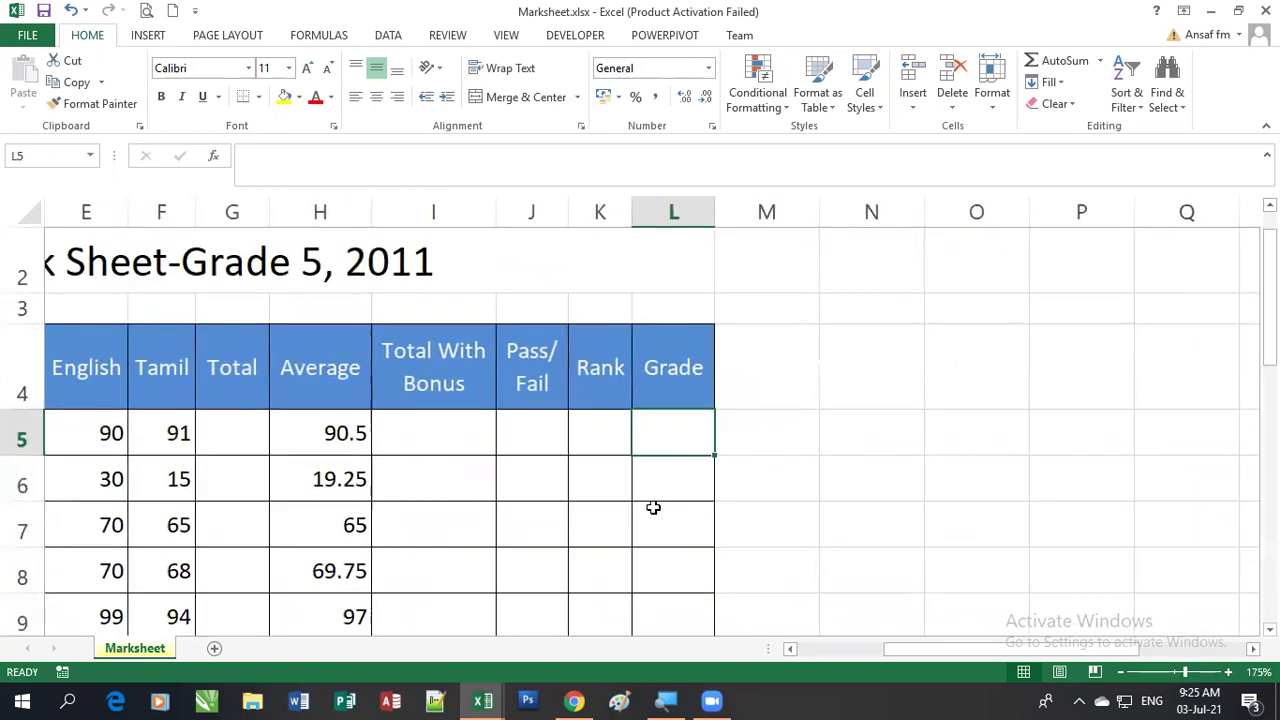
pyautogui.keyDown('ctrl'); pyautogui.scroll(1, 645, 500); pyautogui.keyUp('ctrl')
pyautogui.keyDown('ctrl'); pyautogui.scroll(1, 636, 498); pyautogui.keyUp('ctrl')
pyautogui.keyDown('ctrl'); pyautogui.scroll(1, 636, 498); pyautogui.keyUp('ctrl')
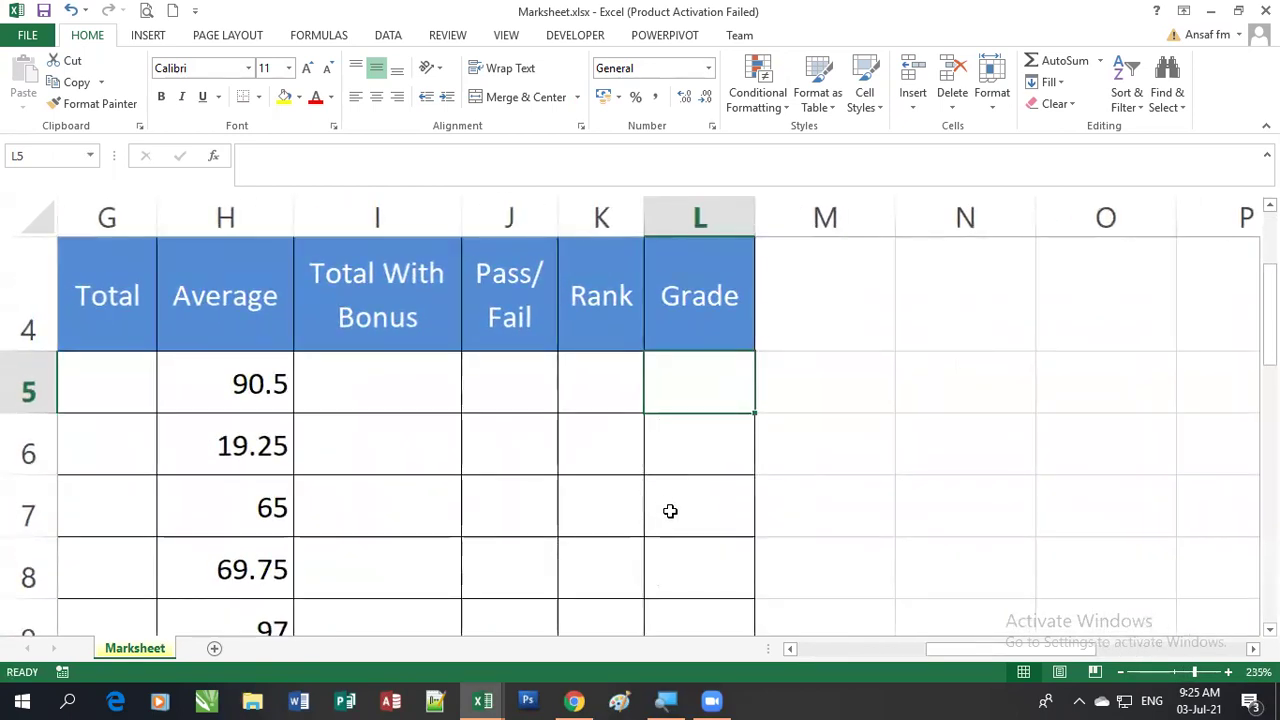
pyautogui.click(258, 398)
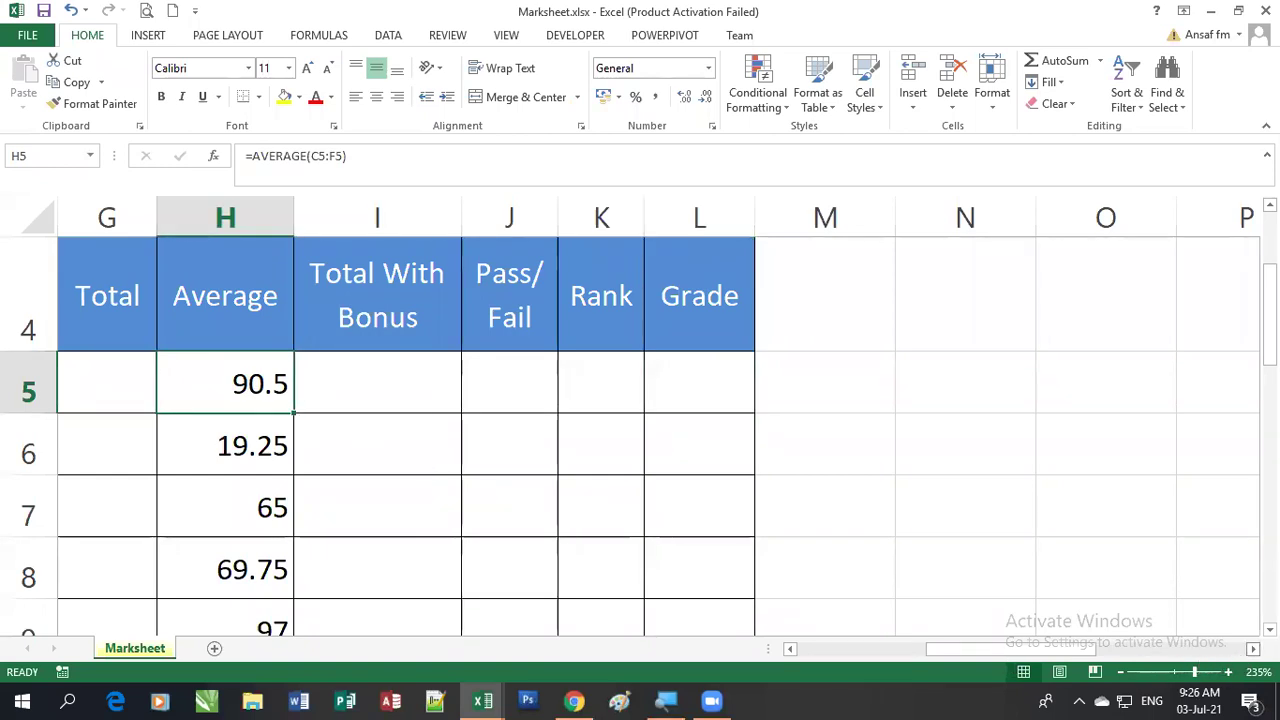
pyautogui.hscroll(1, 124, 395)
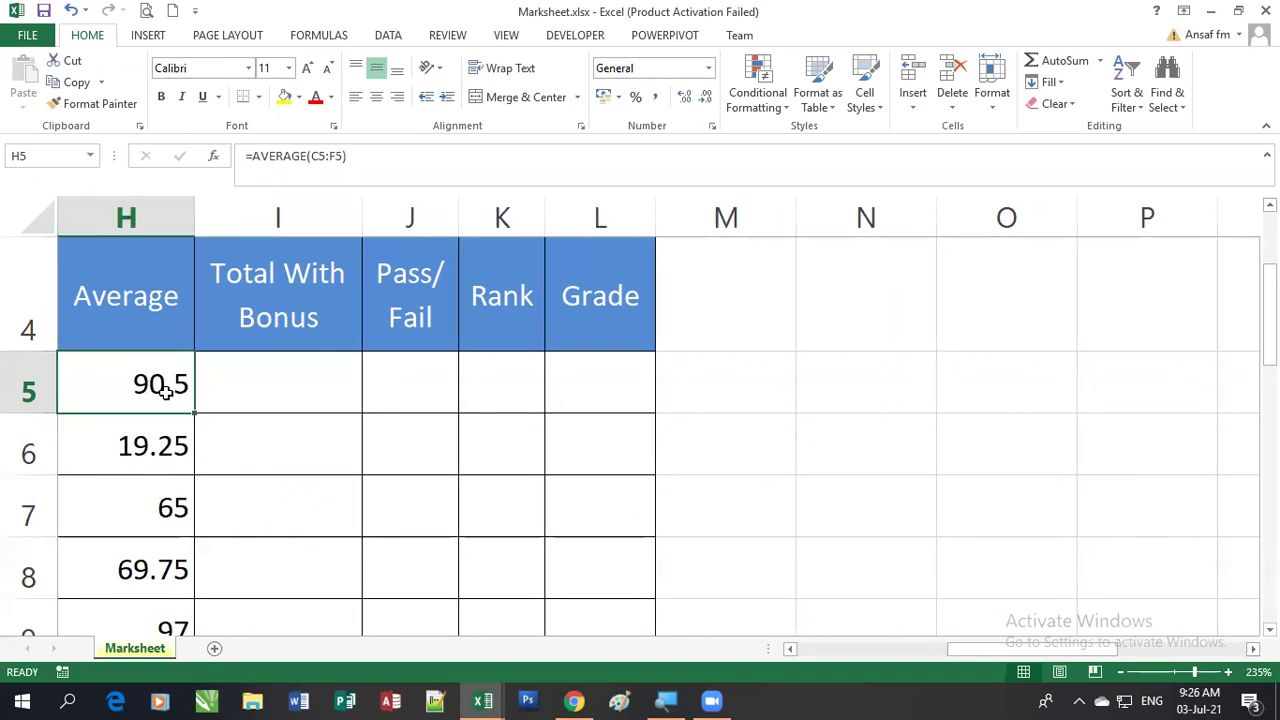
pyautogui.click(572, 391)
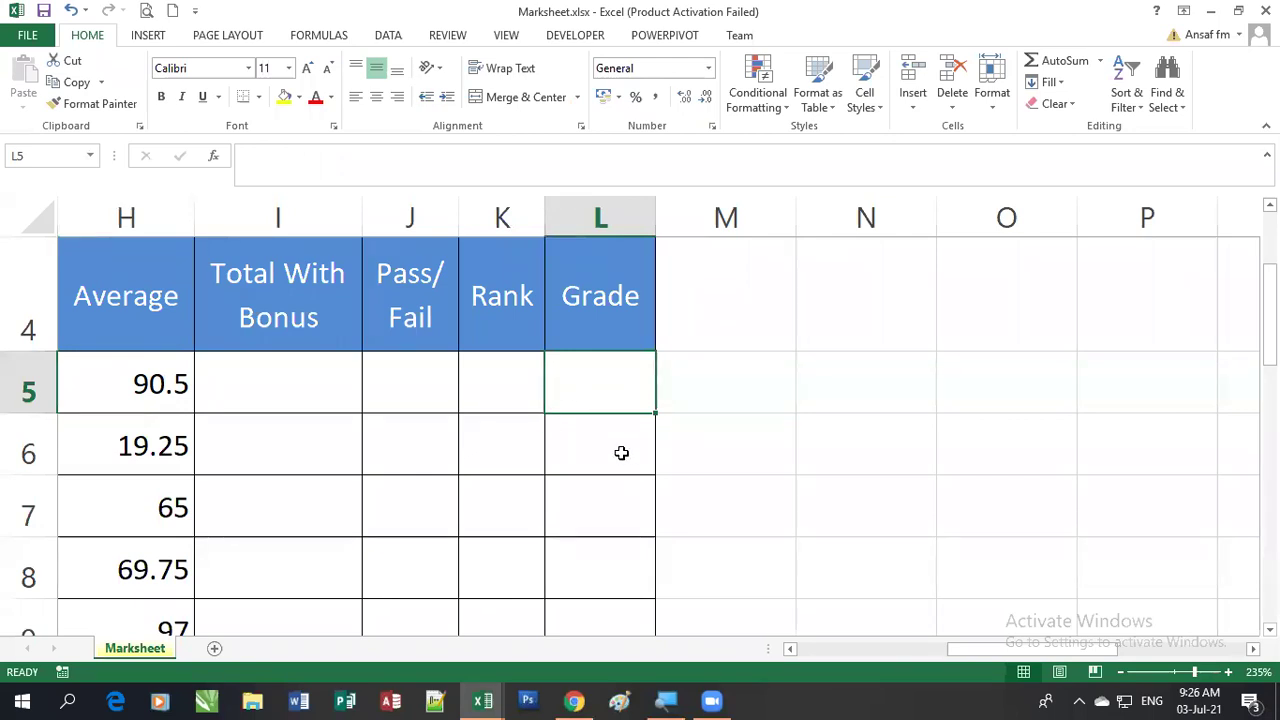
# Type '=IF(logical_test,value_if_true,value_if_false) as text in M4 and highlight its arguments
pyautogui.click(746, 309)
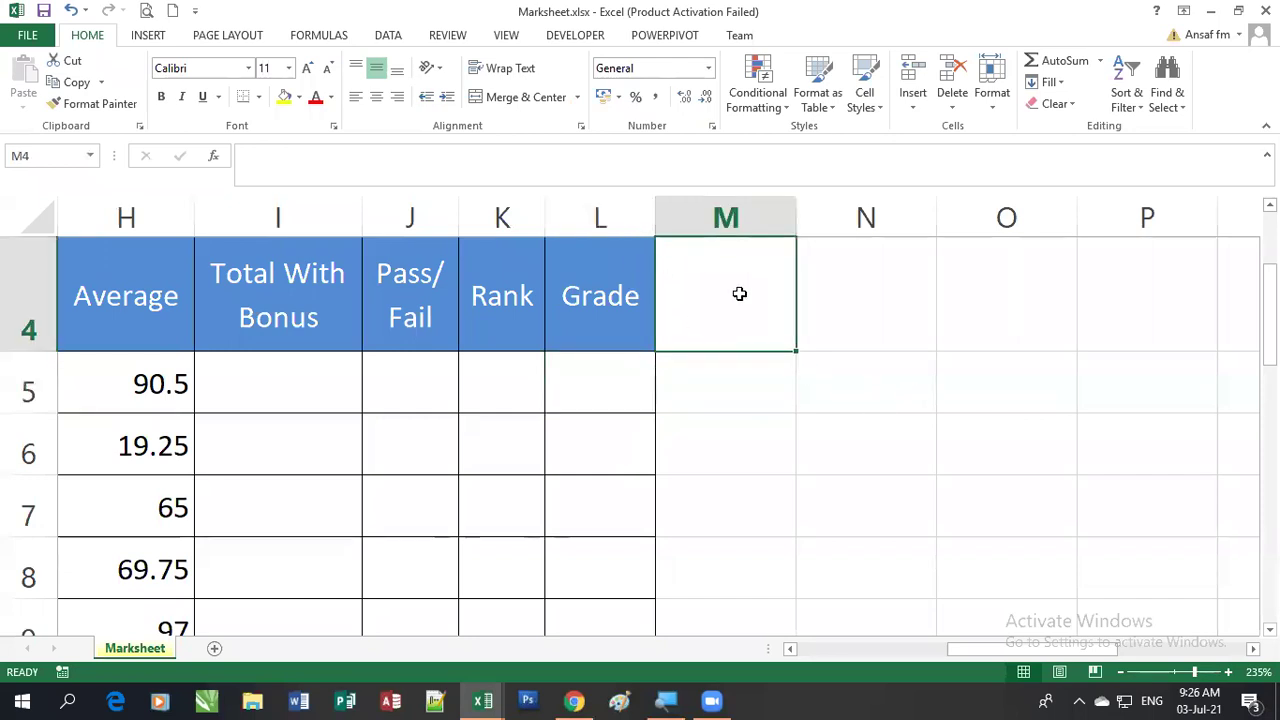
pyautogui.write("'=")
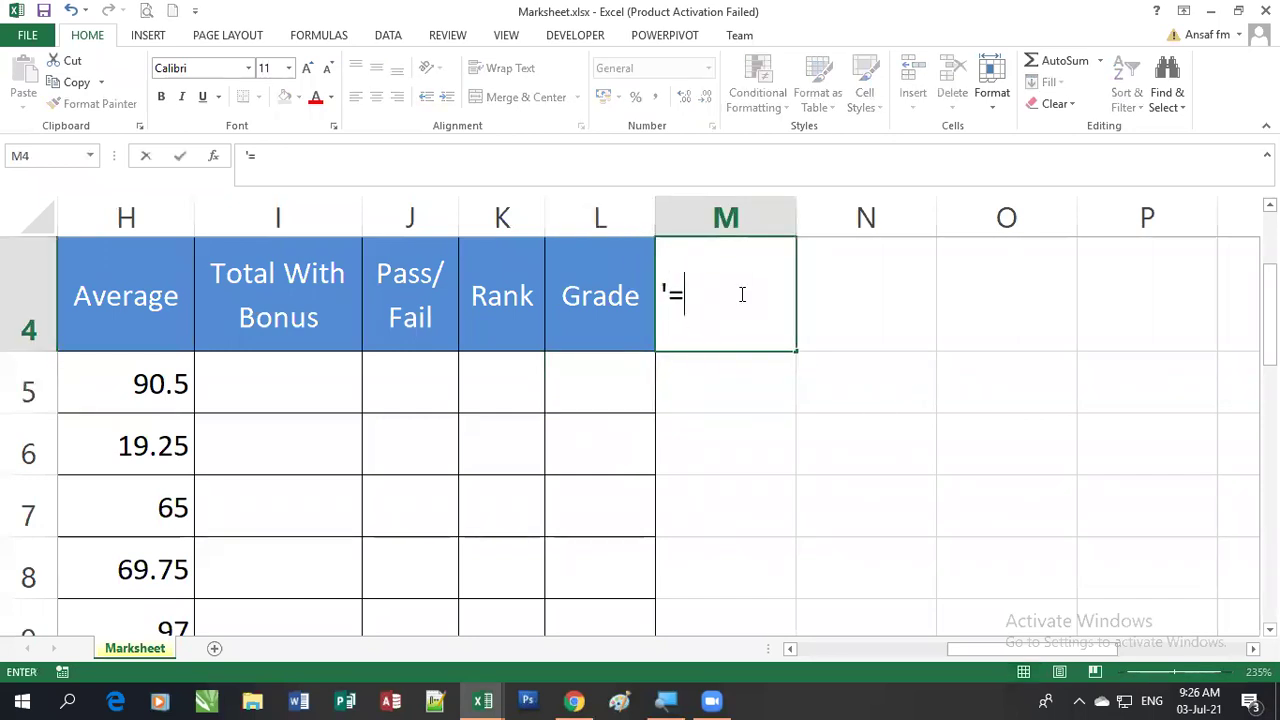
pyautogui.write('IF(l')
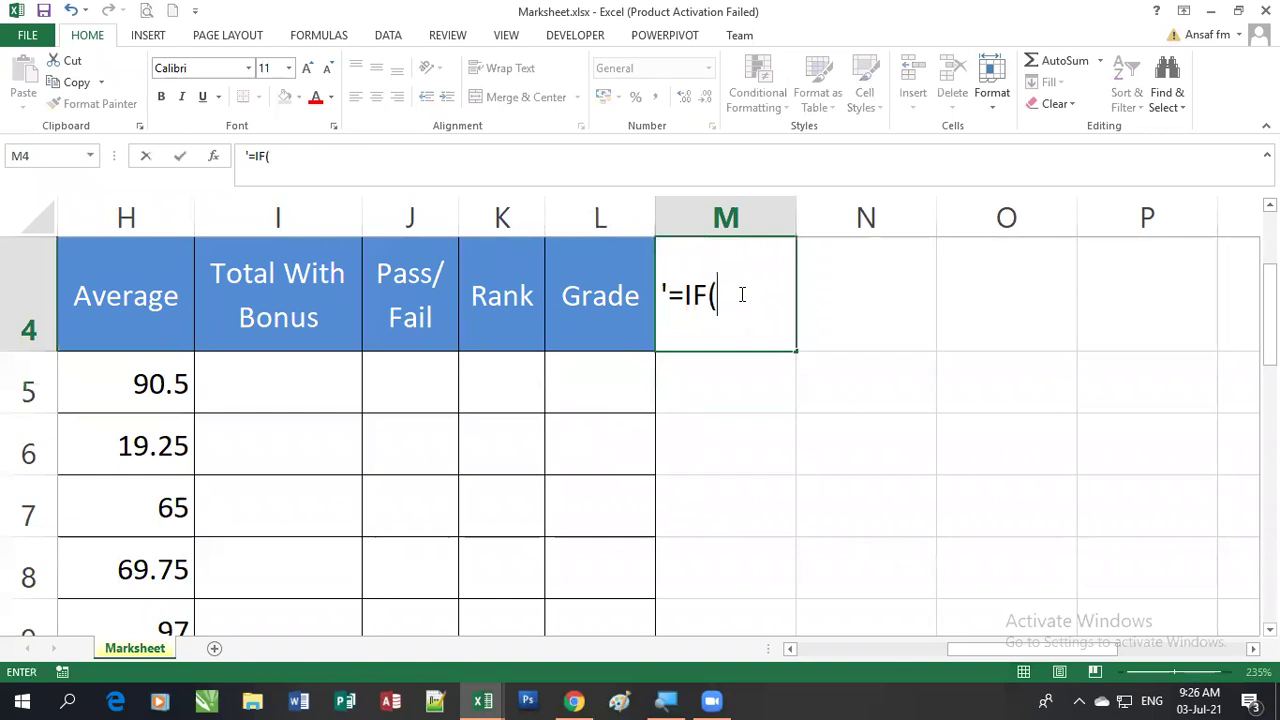
pyautogui.write('ogical_')
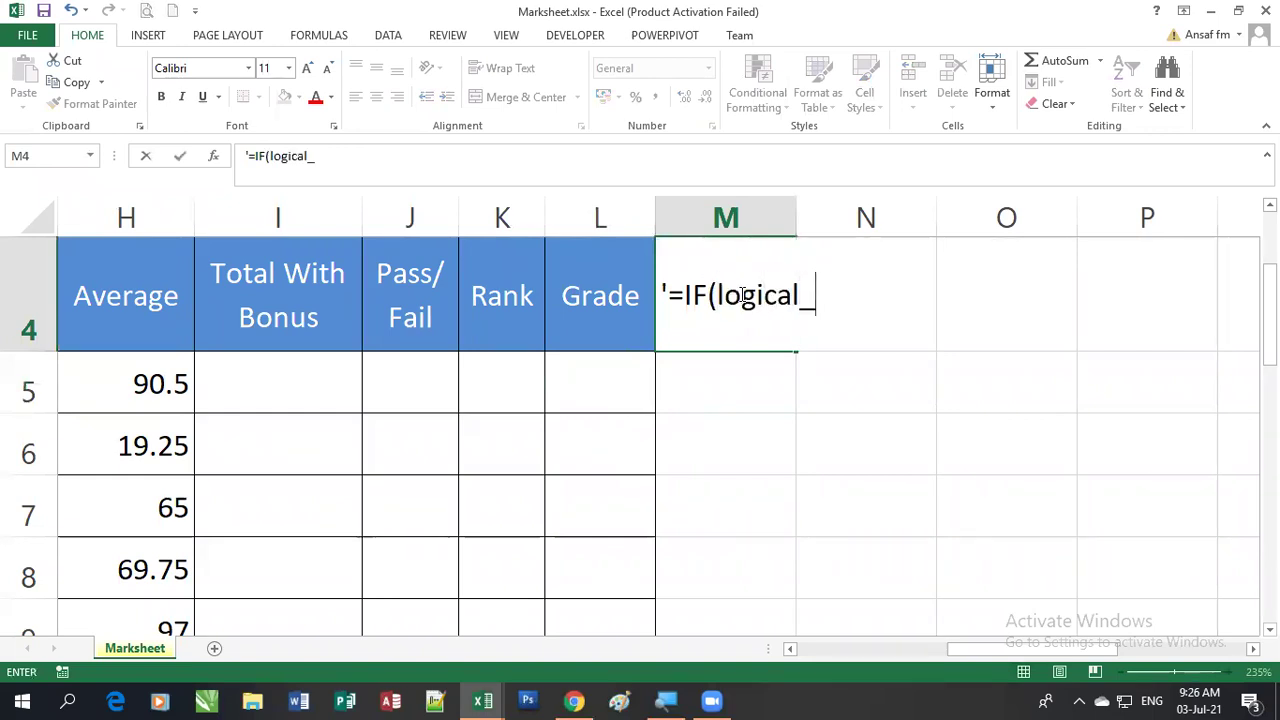
pyautogui.write('test,')
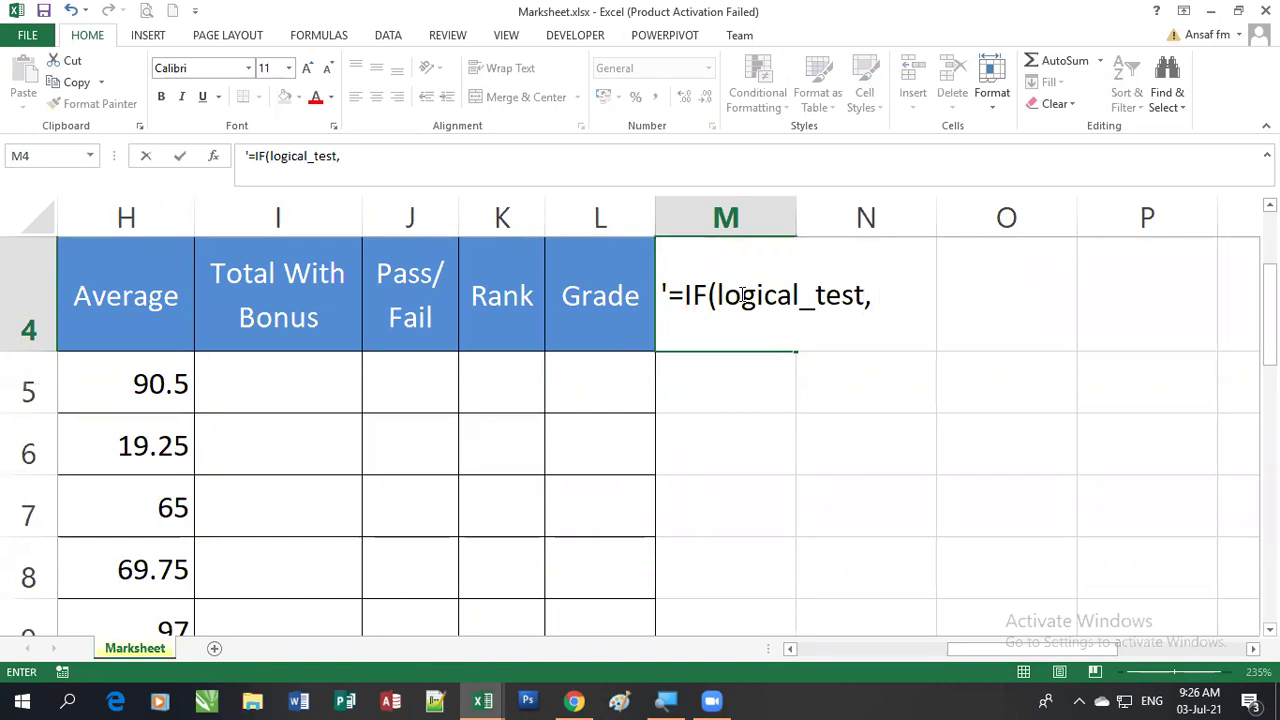
pyautogui.write('value_if_true,')
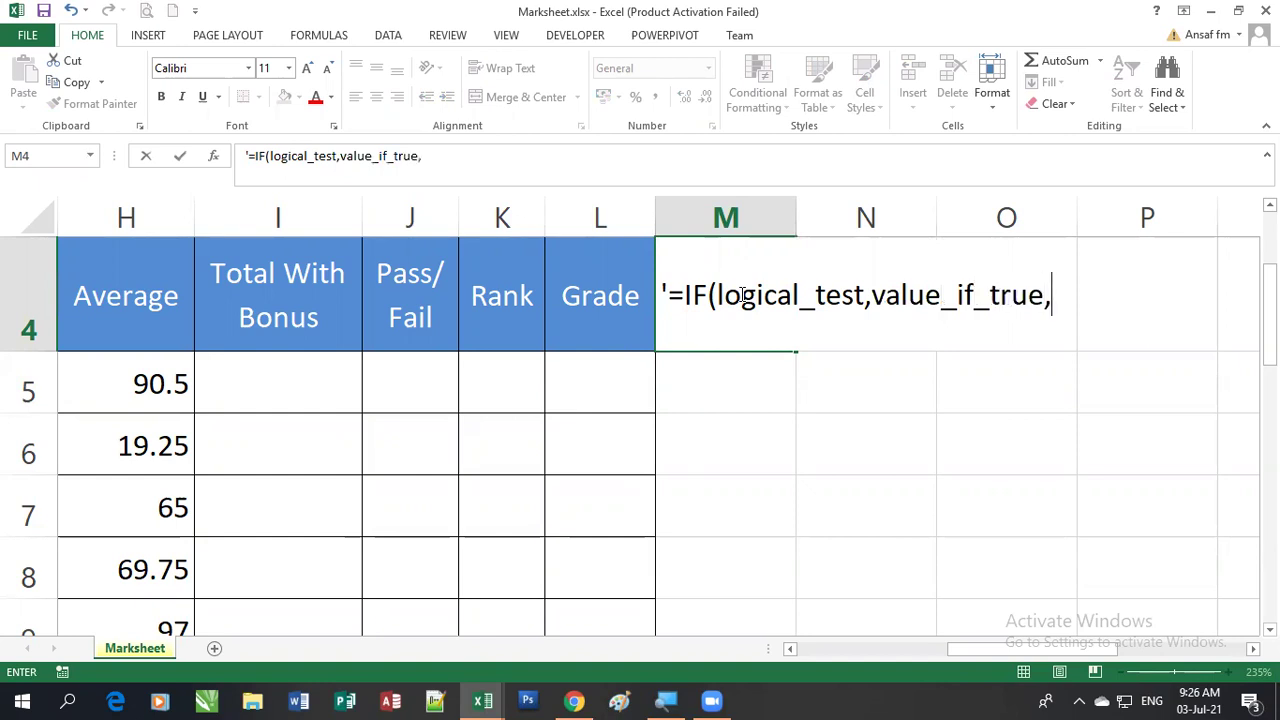
pyautogui.write('value_')
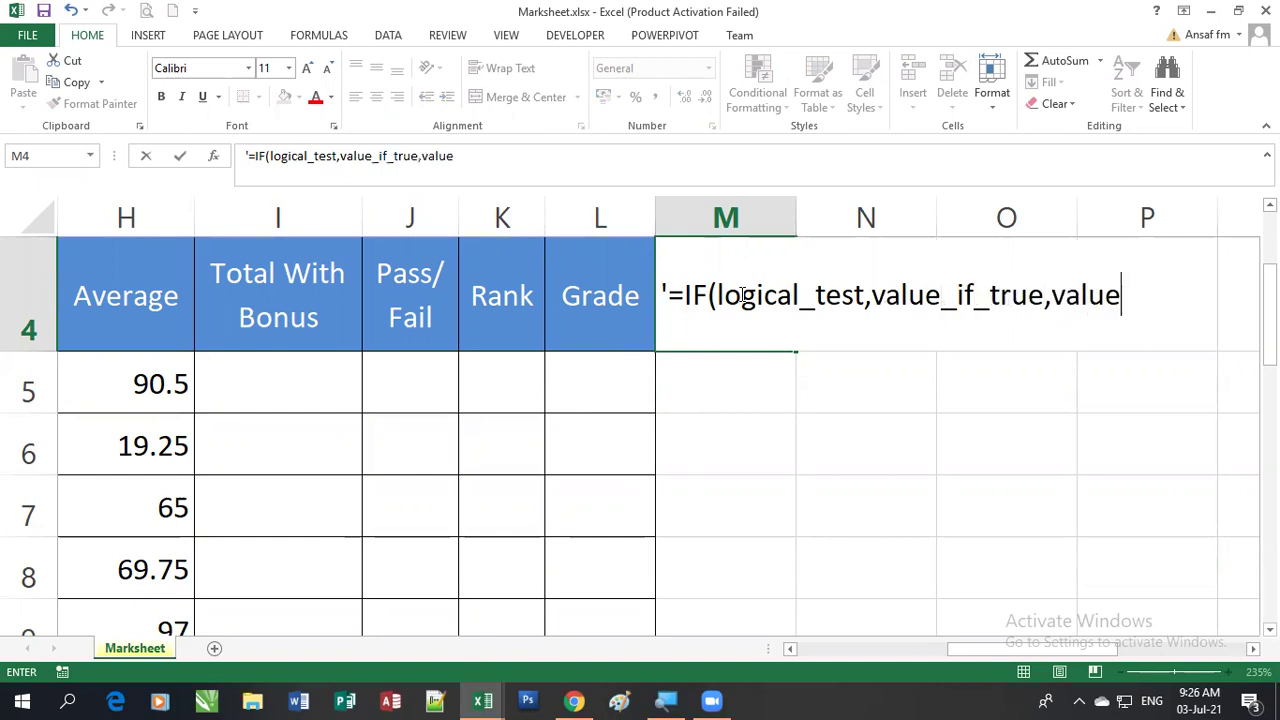
pyautogui.write('if_false')
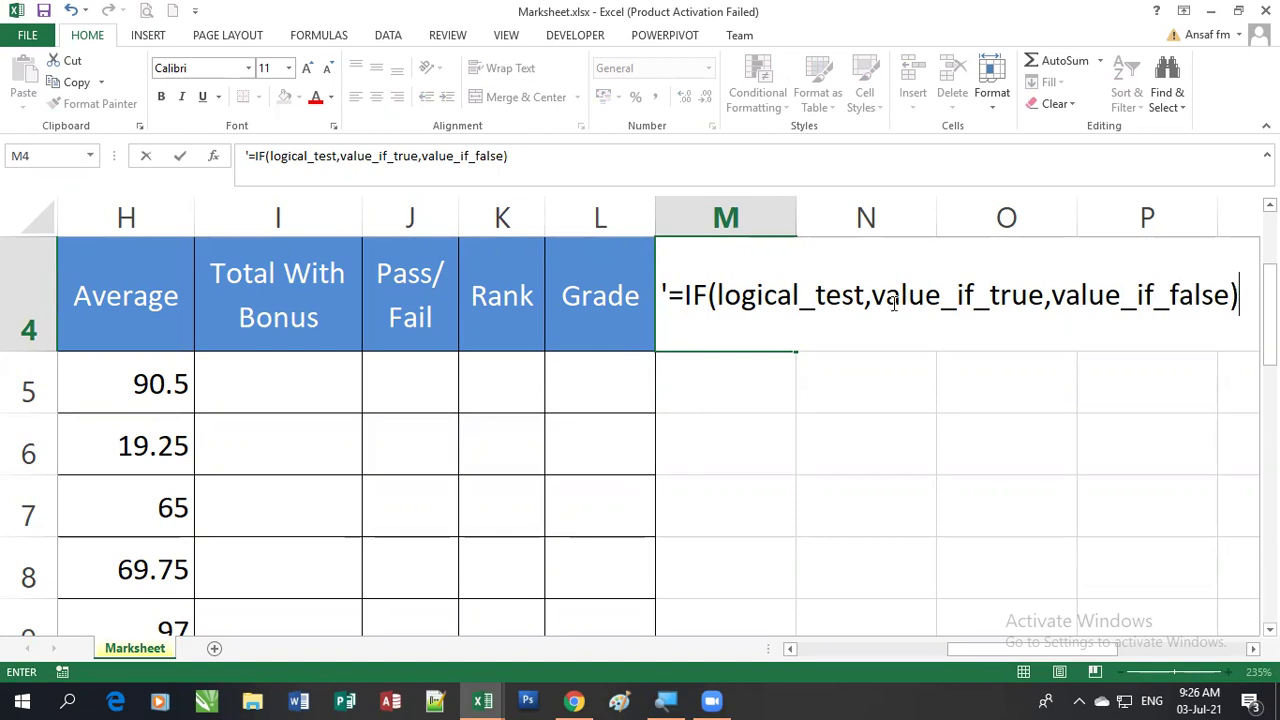
pyautogui.moveTo(868, 296); pyautogui.dragTo(719, 298)
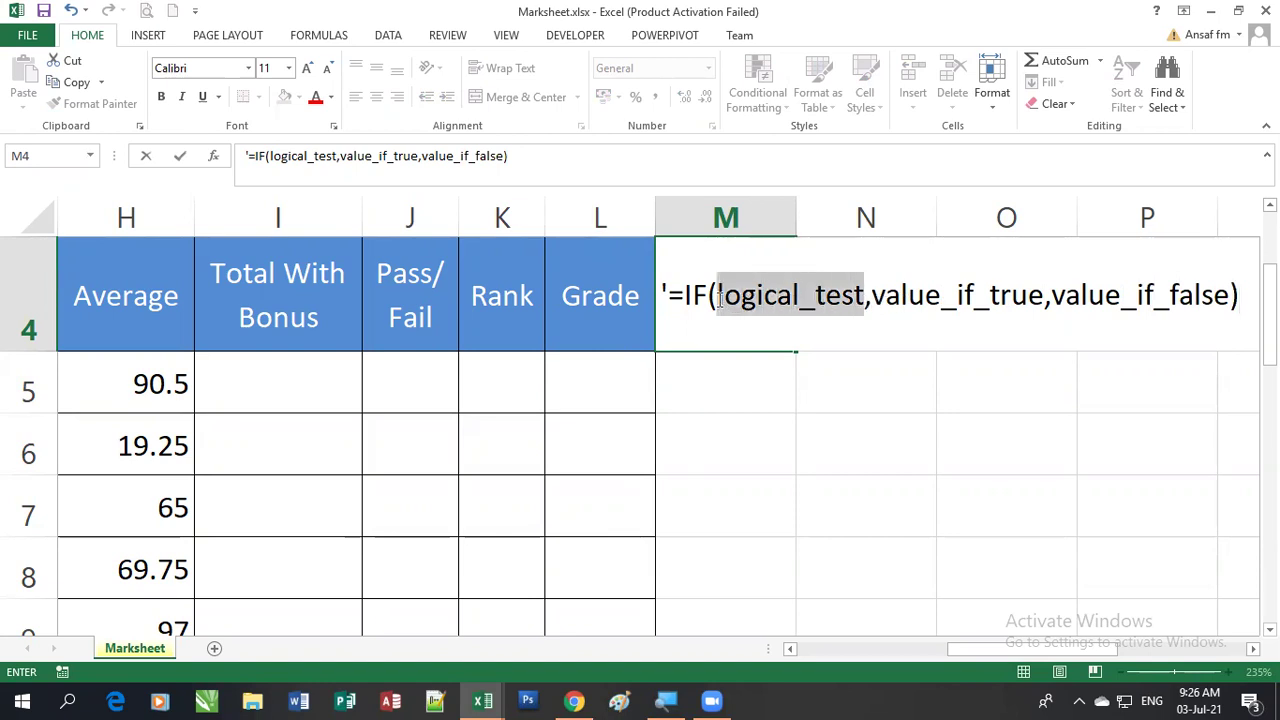
pyautogui.moveTo(870, 296)
pyautogui.mouseDown()
pyautogui.moveTo(1038, 310)
pyautogui.moveTo(1214, 300)
pyautogui.mouseUp()
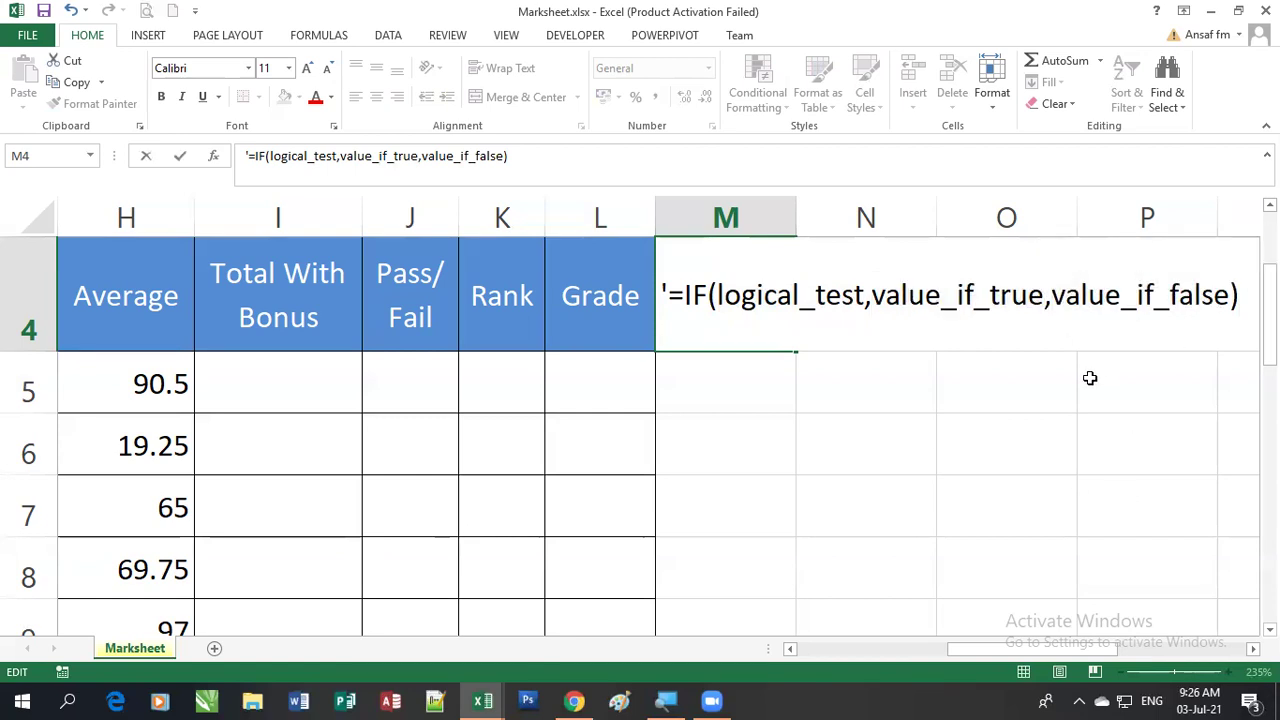
# Make value_if_true blue, and value_if_false green and bold, in the M4 note
pyautogui.press('Return')
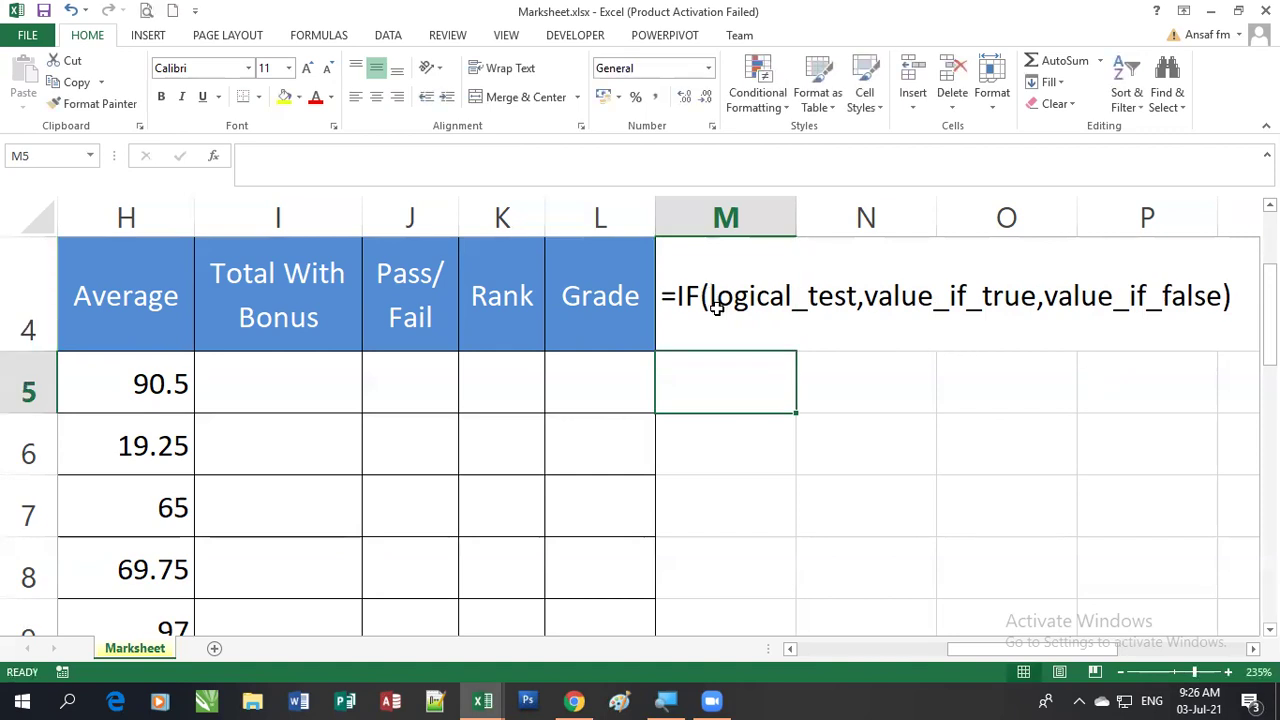
pyautogui.doubleClick(710, 292)
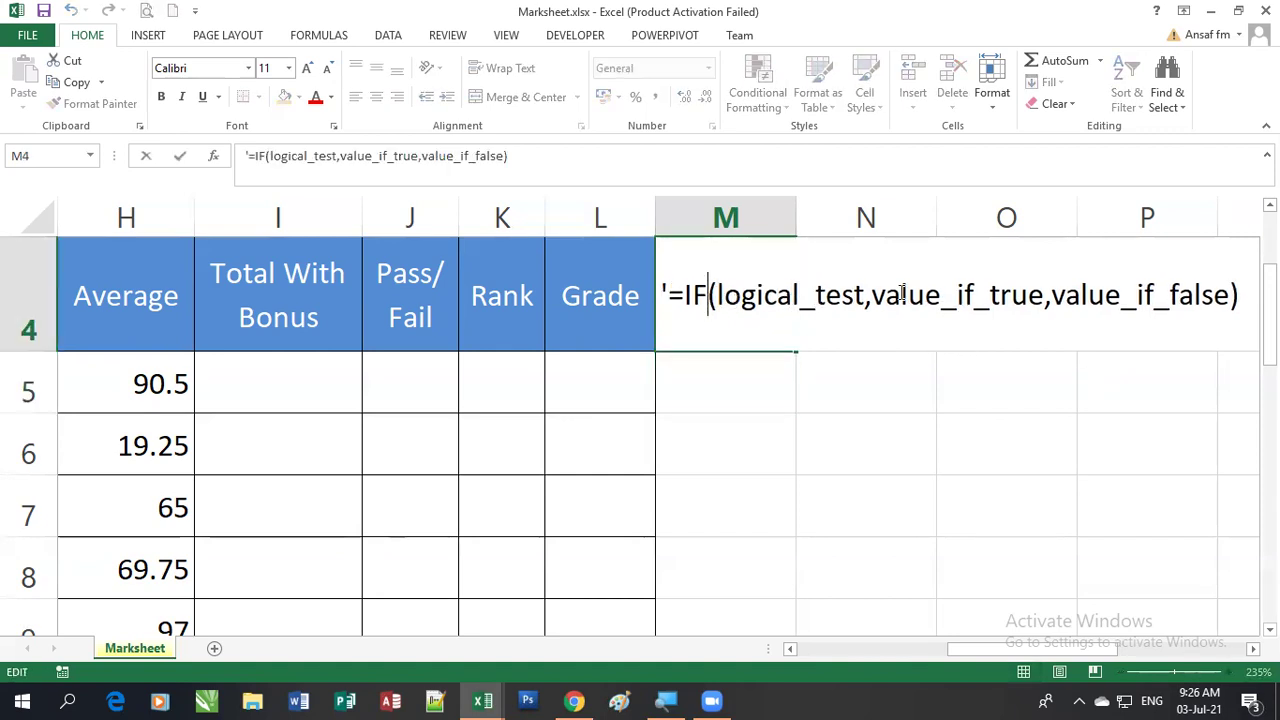
pyautogui.moveTo(872, 295); pyautogui.dragTo(1046, 298)
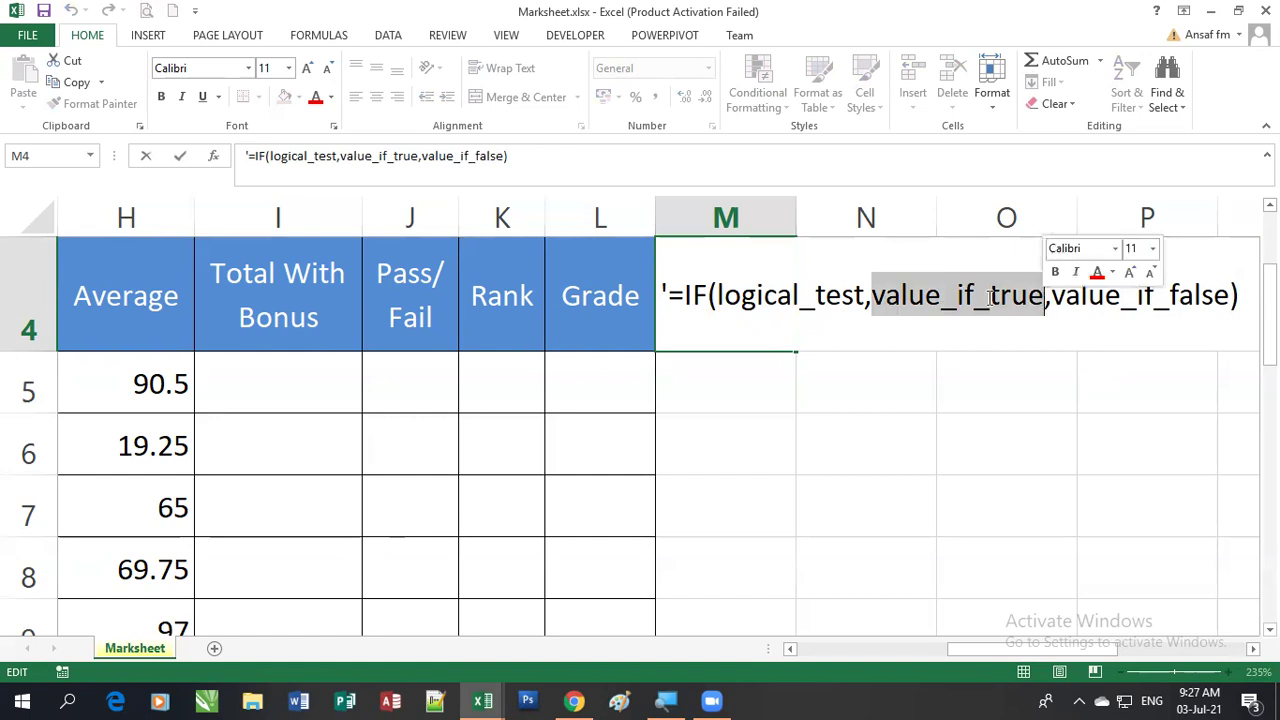
pyautogui.click(331, 97)
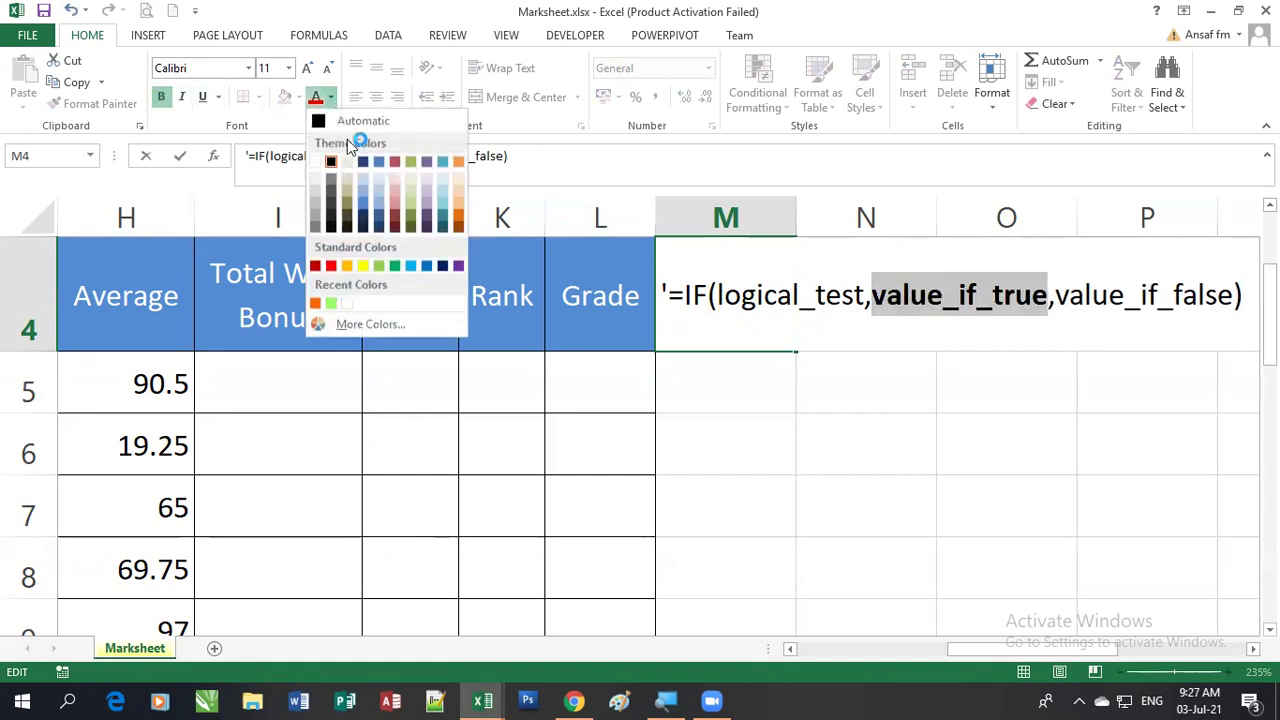
pyautogui.click(426, 265)
pyautogui.moveTo(1056, 296); pyautogui.dragTo(1235, 296)
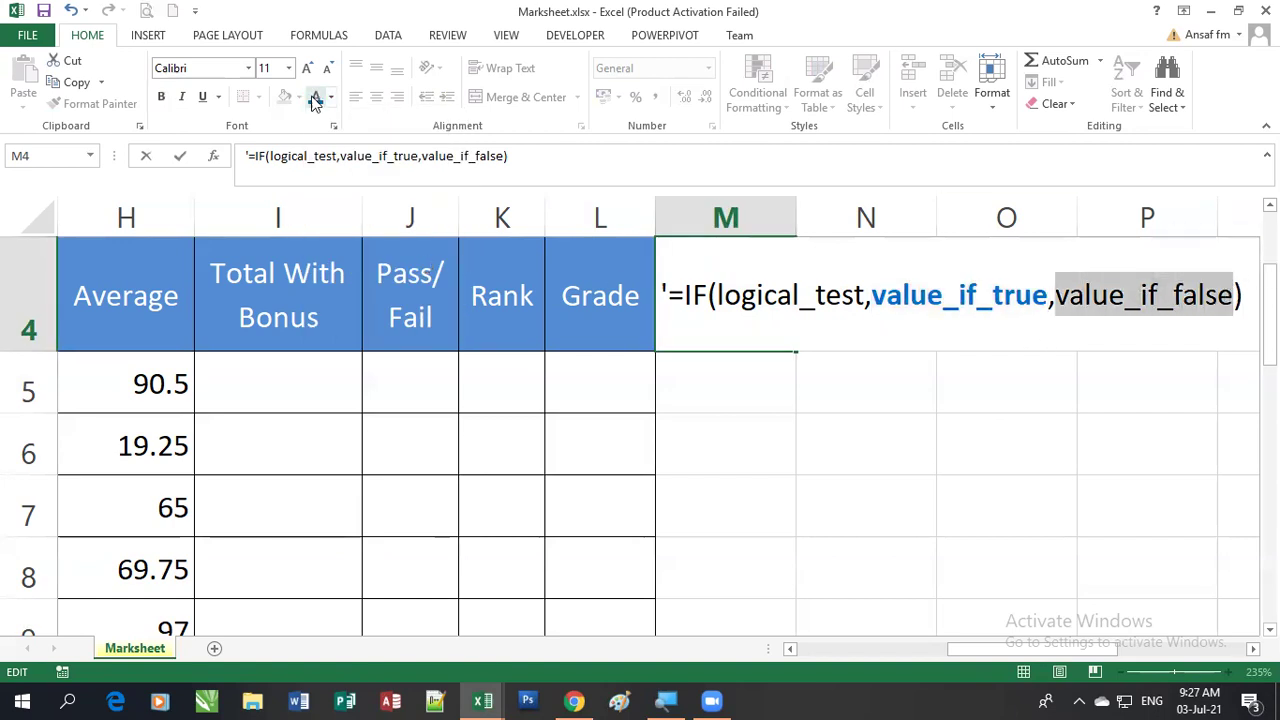
pyautogui.click(331, 97)
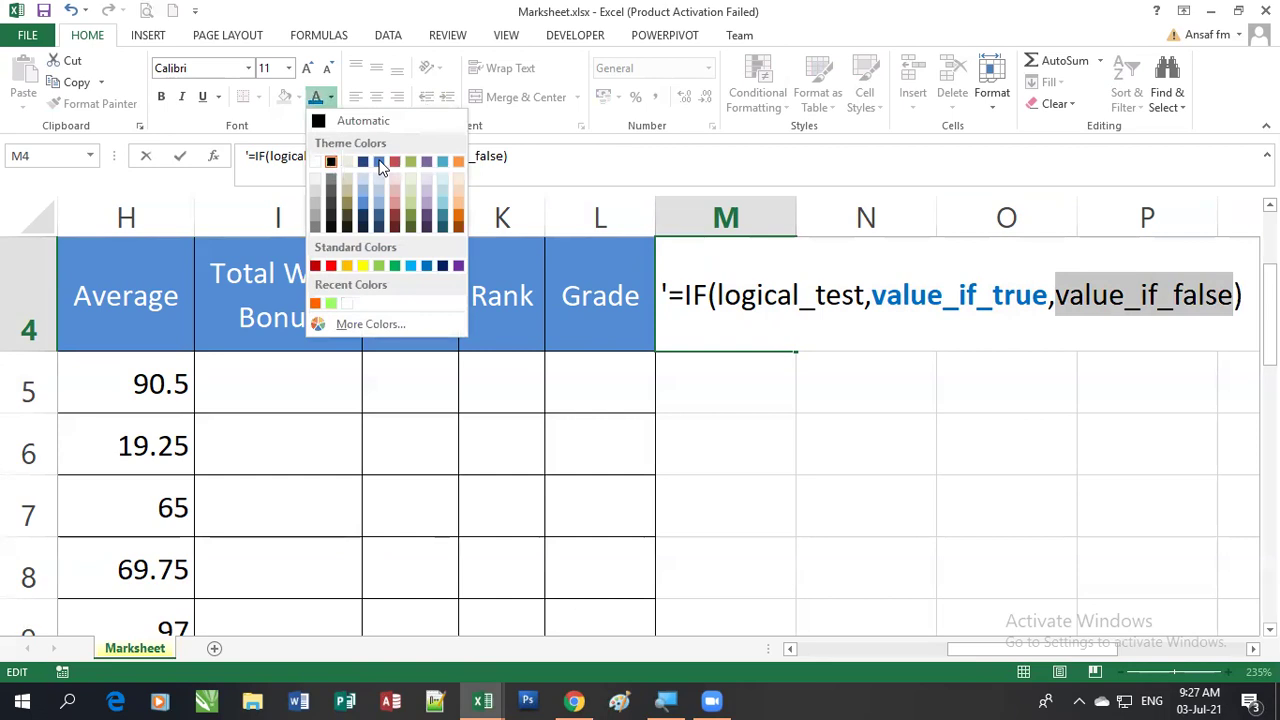
pyautogui.click(394, 265)
pyautogui.click(161, 97)
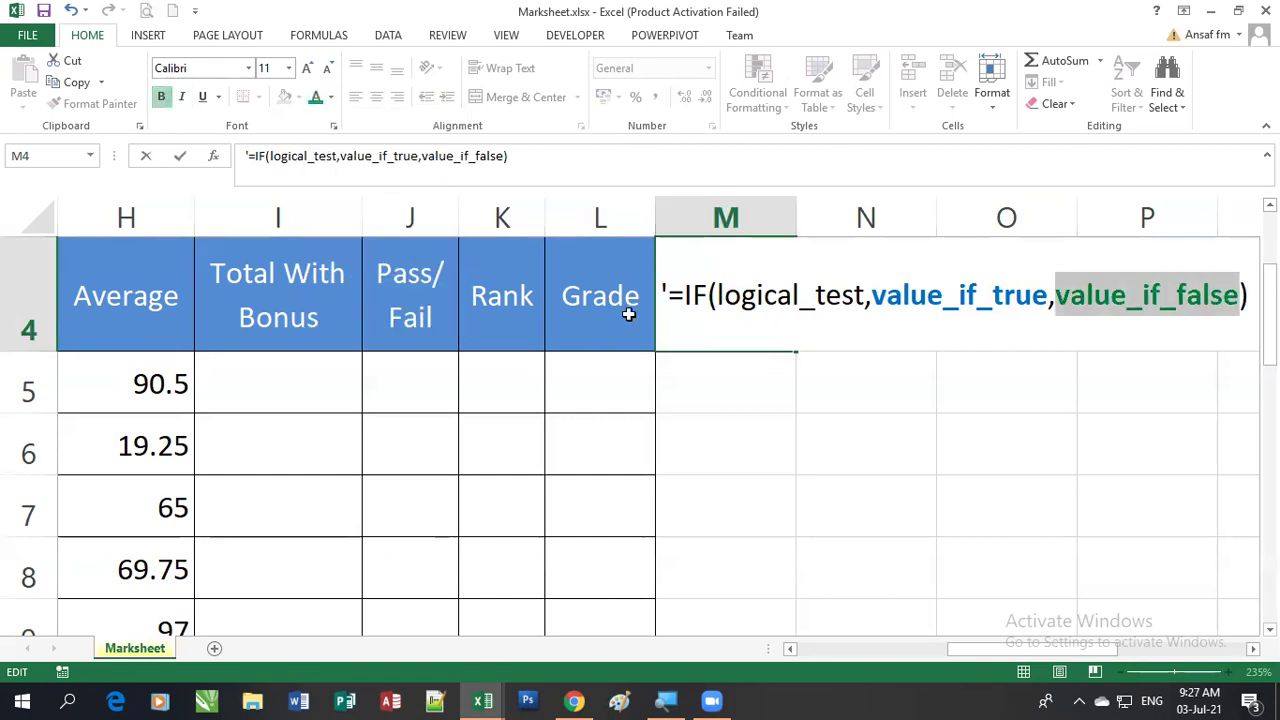
# Colour logical_test orange in the M4 note and finish editing it
pyautogui.moveTo(867, 300); pyautogui.dragTo(717, 296)
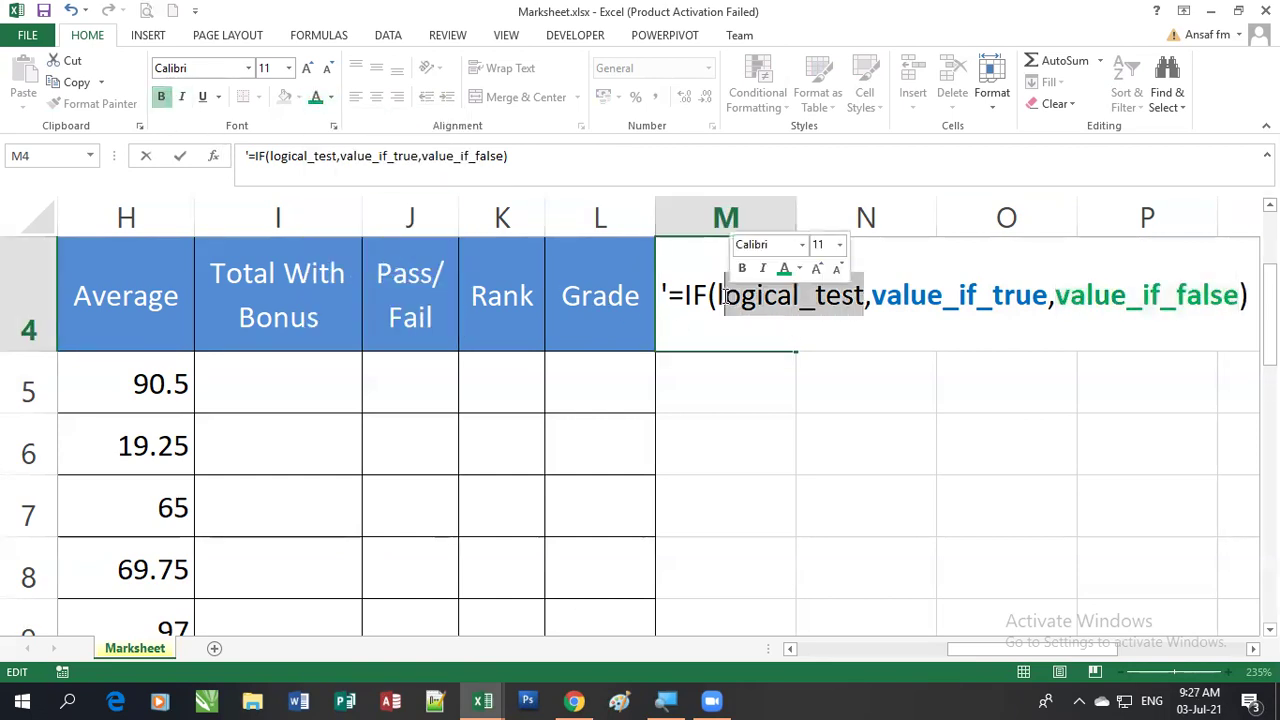
pyautogui.moveTo(862, 296); pyautogui.dragTo(712, 300)
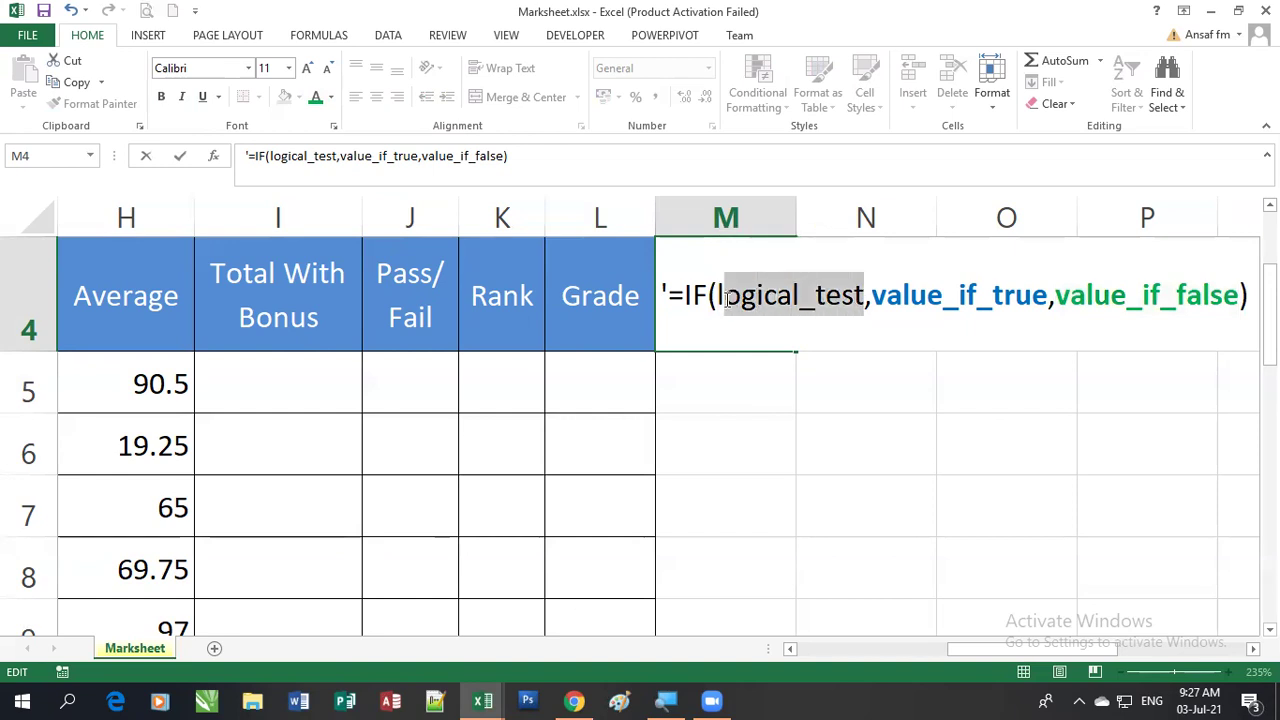
pyautogui.click(331, 97)
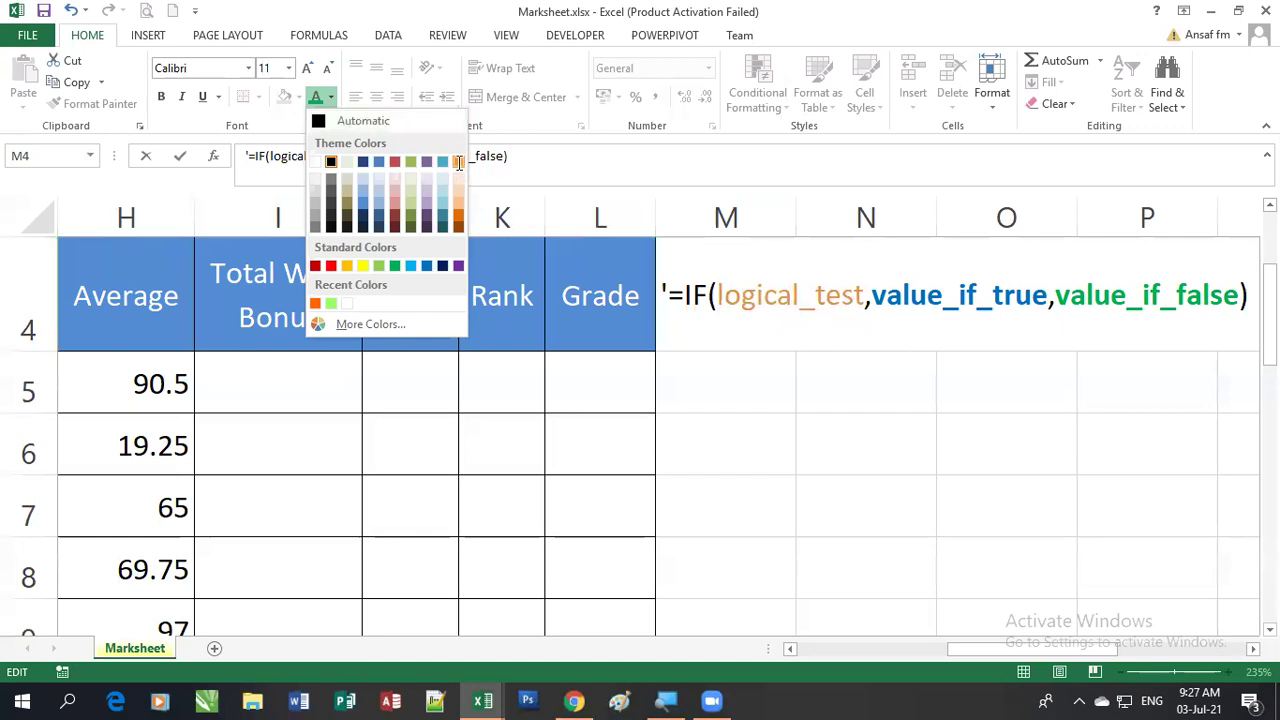
pyautogui.click(458, 161)
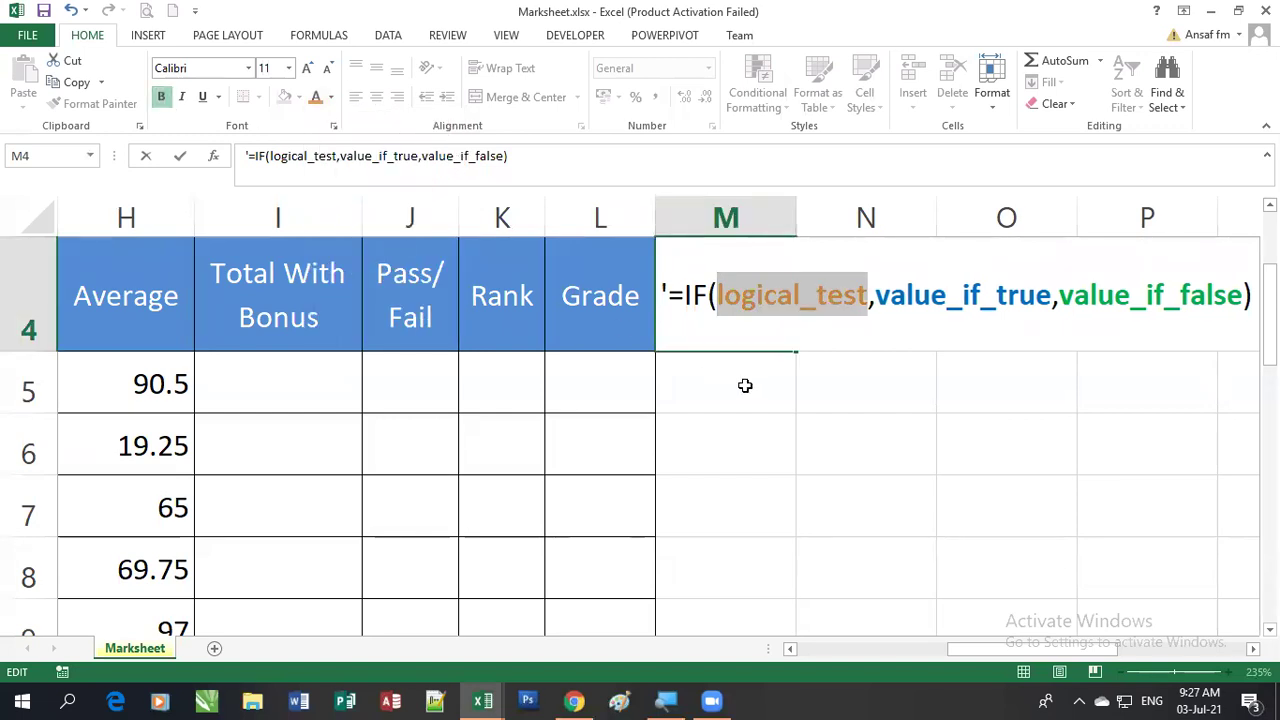
pyautogui.click(752, 390)
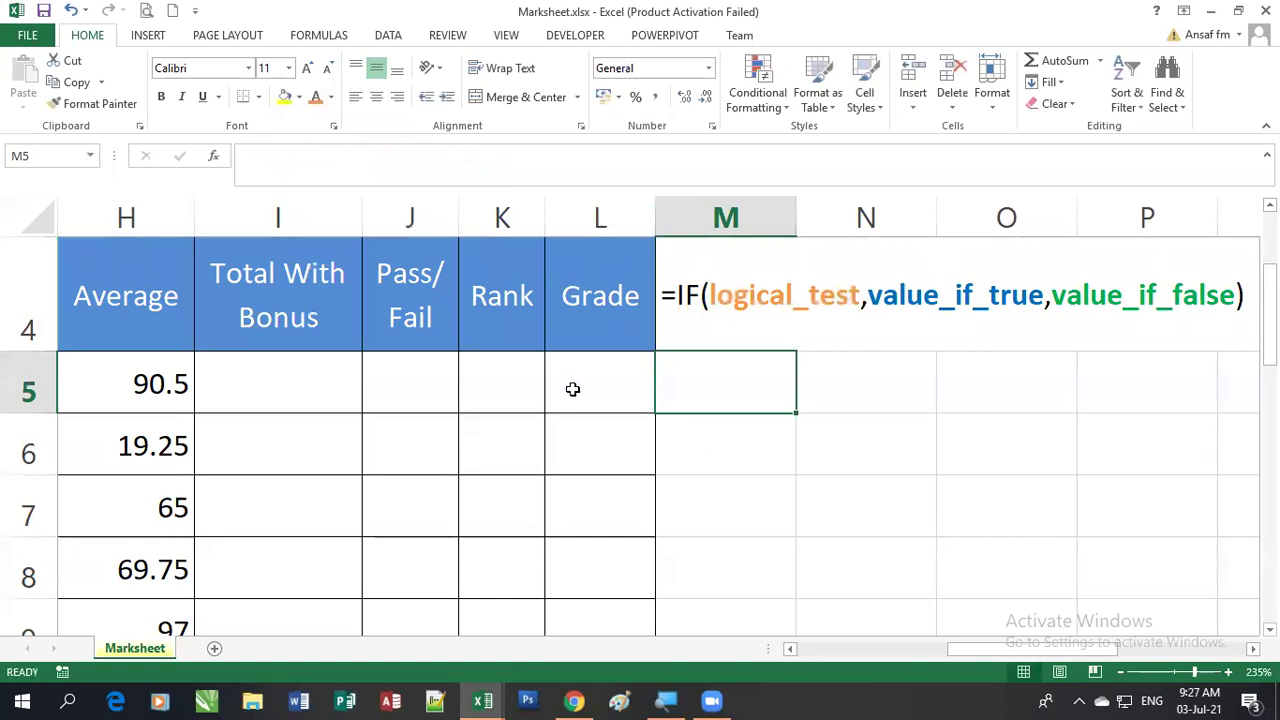
# Start typing =IF(H5<40 in L5, then dismiss the formula error message
pyautogui.click(580, 381)
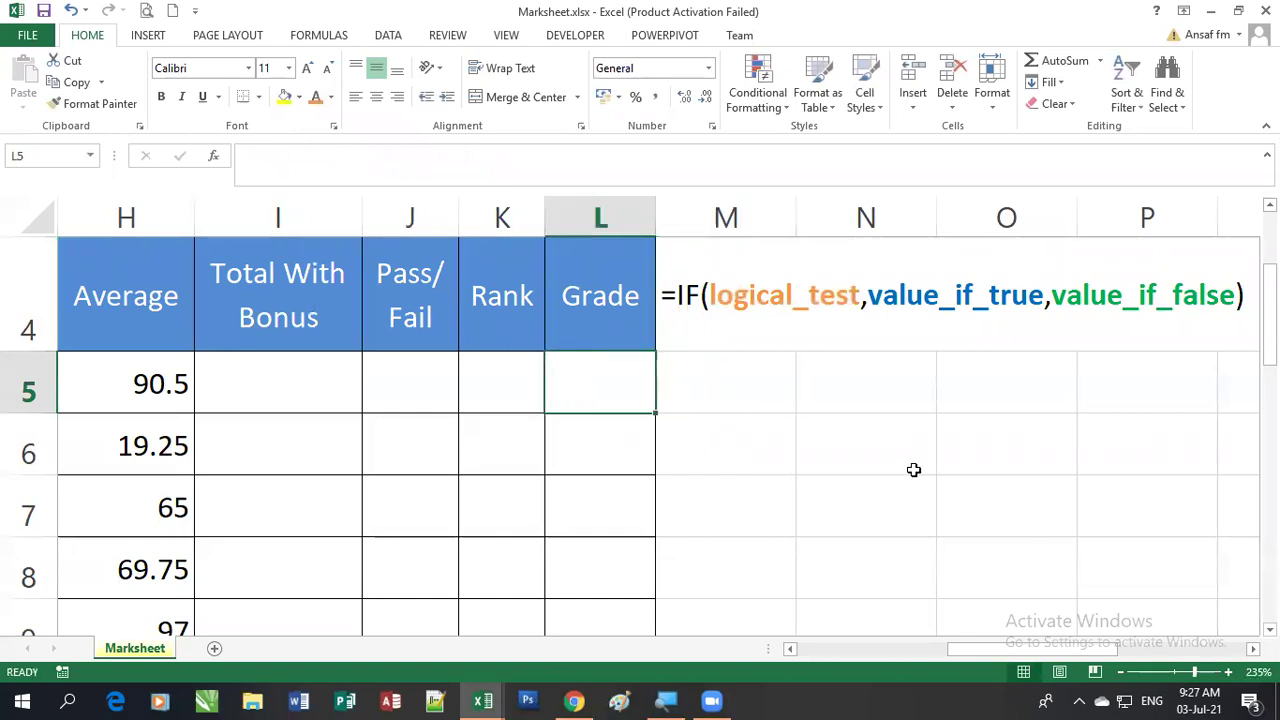
pyautogui.write('=')
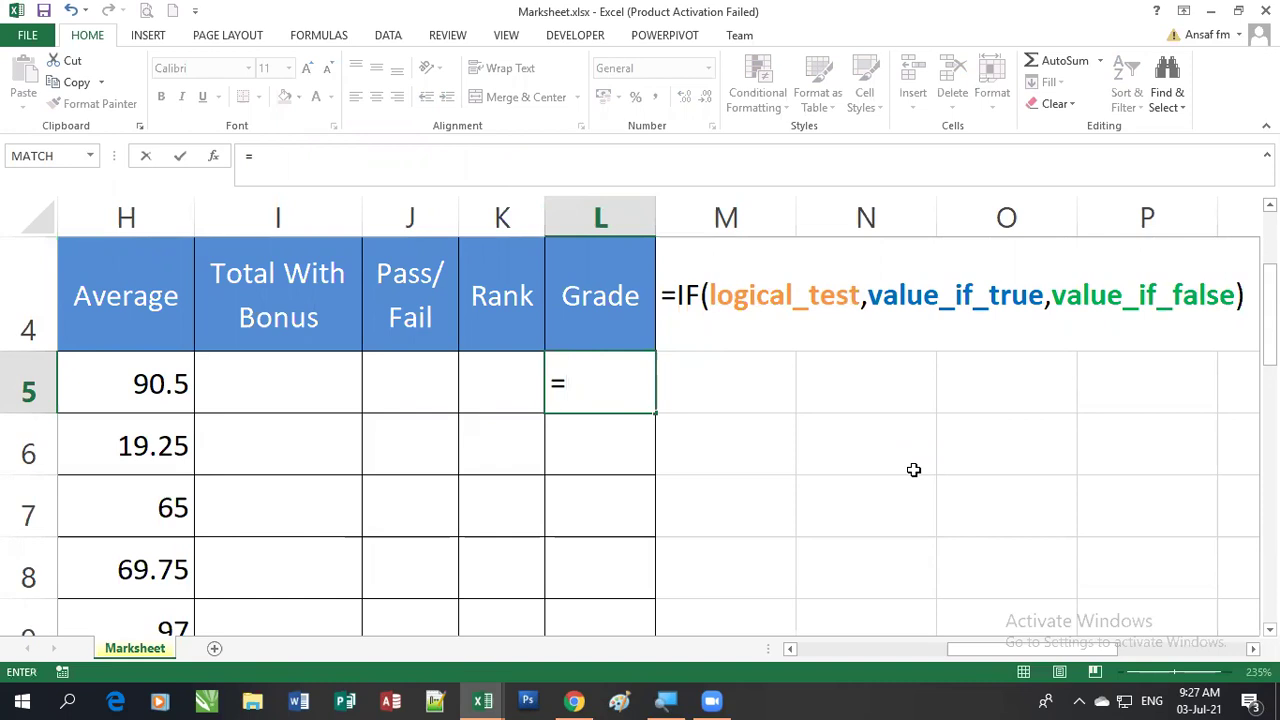
pyautogui.write('IF')
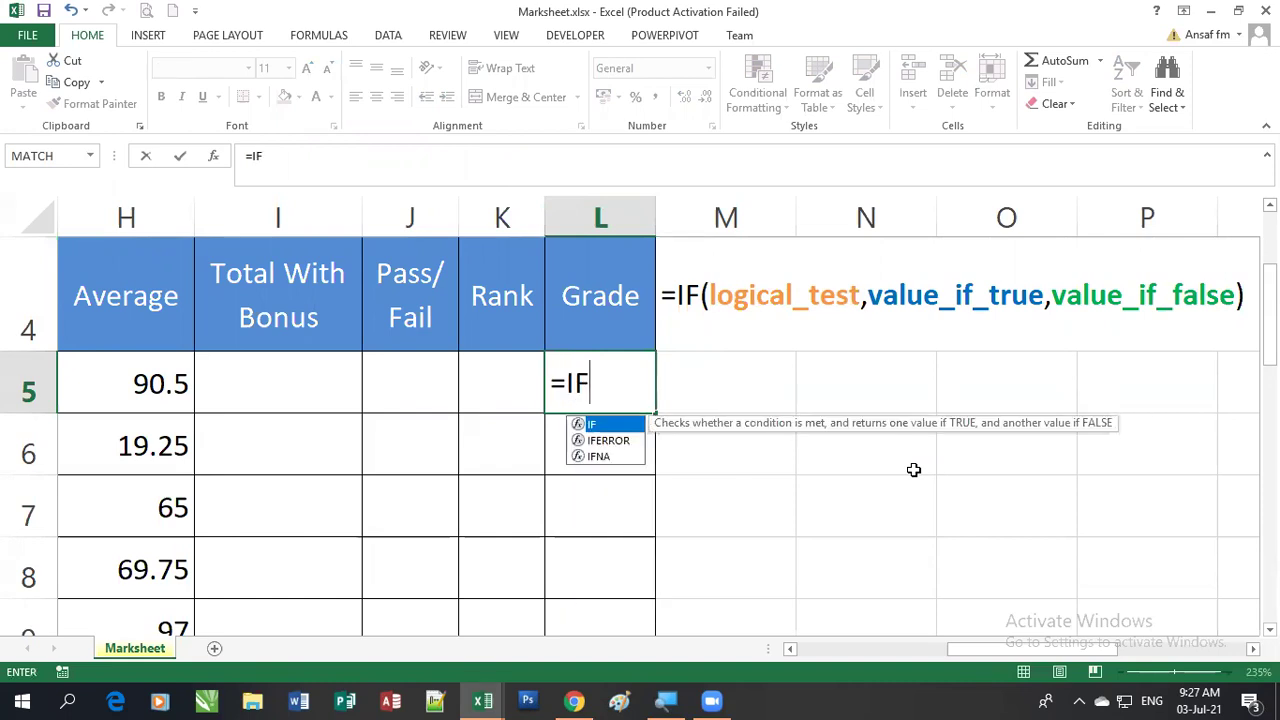
pyautogui.write('(')
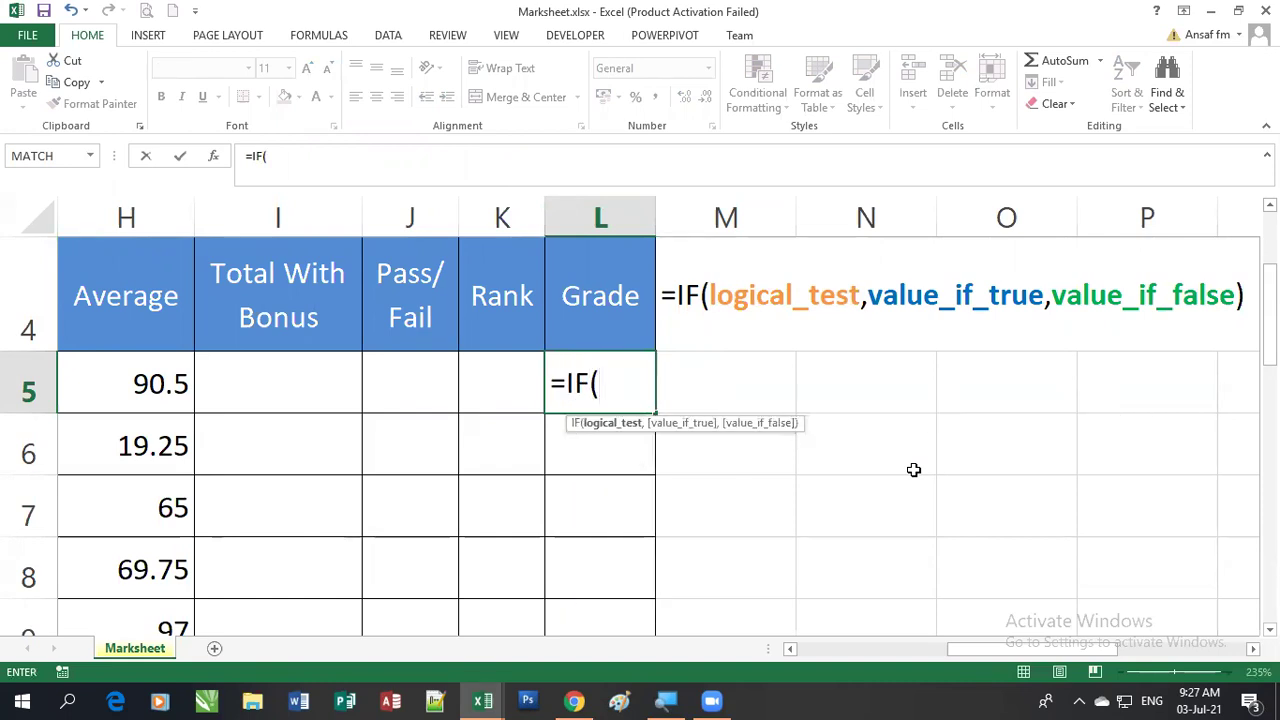
pyautogui.write('H')
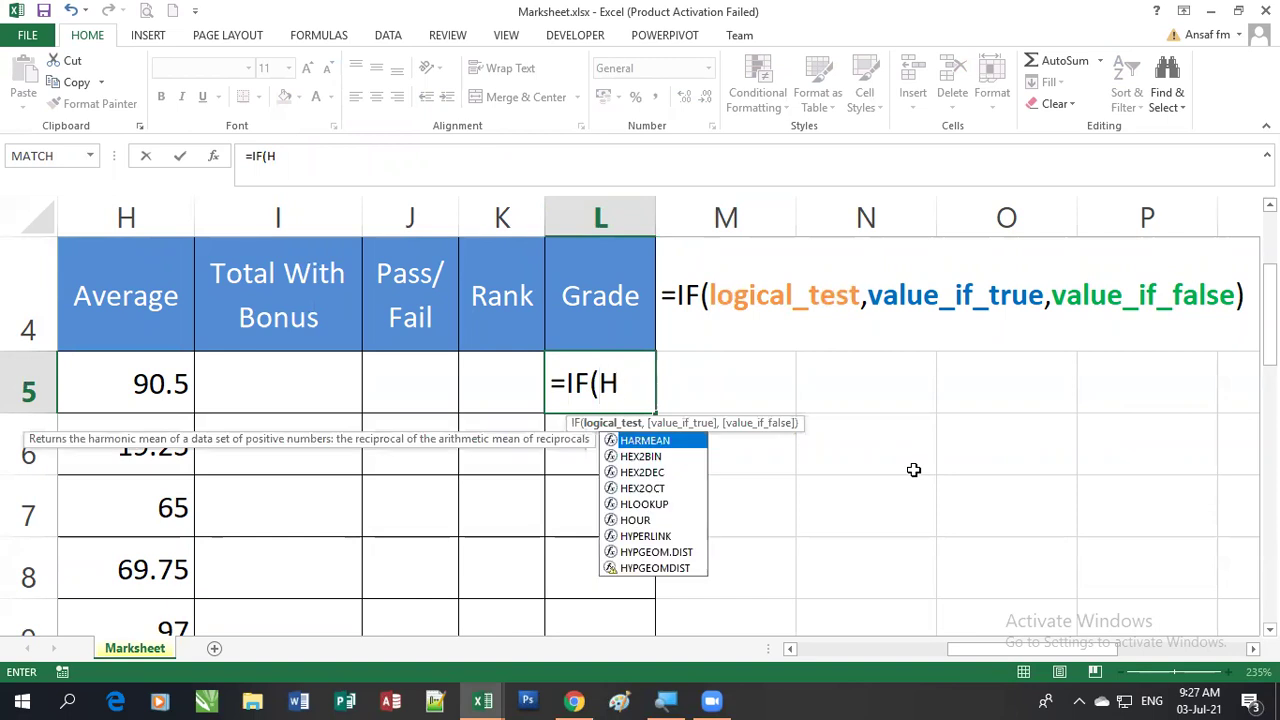
pyautogui.write('5<')
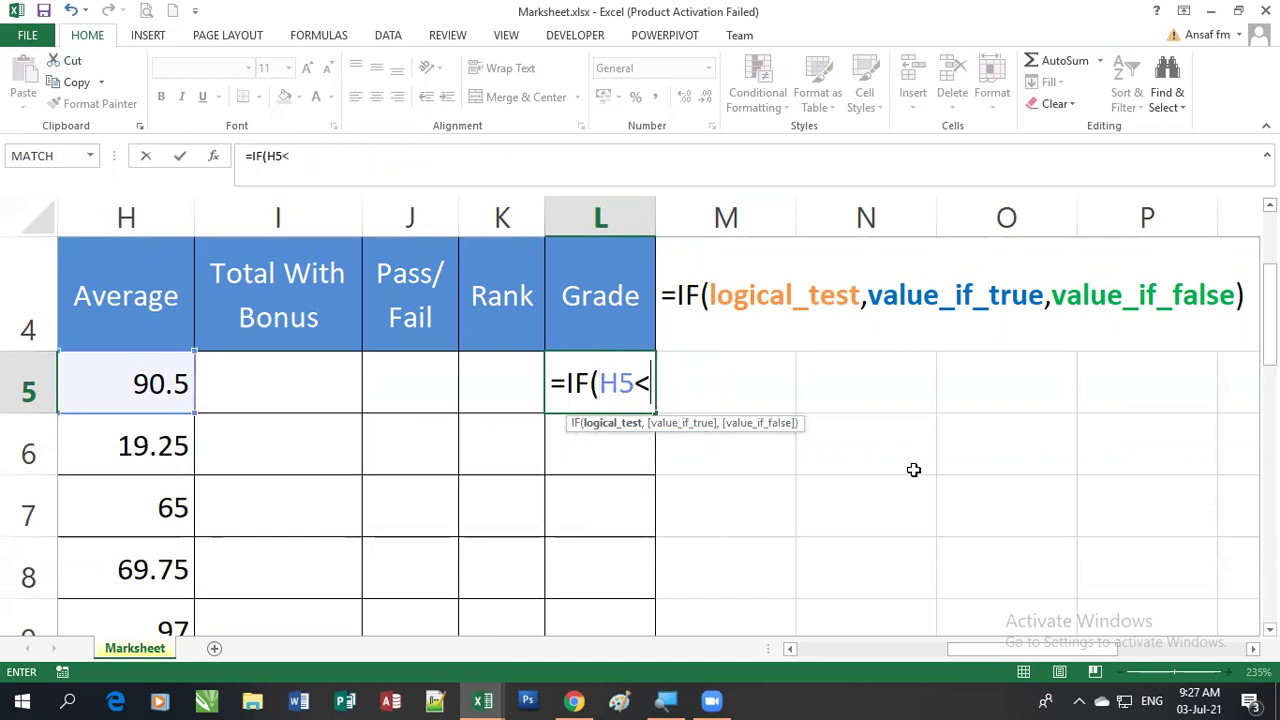
pyautogui.write('40')
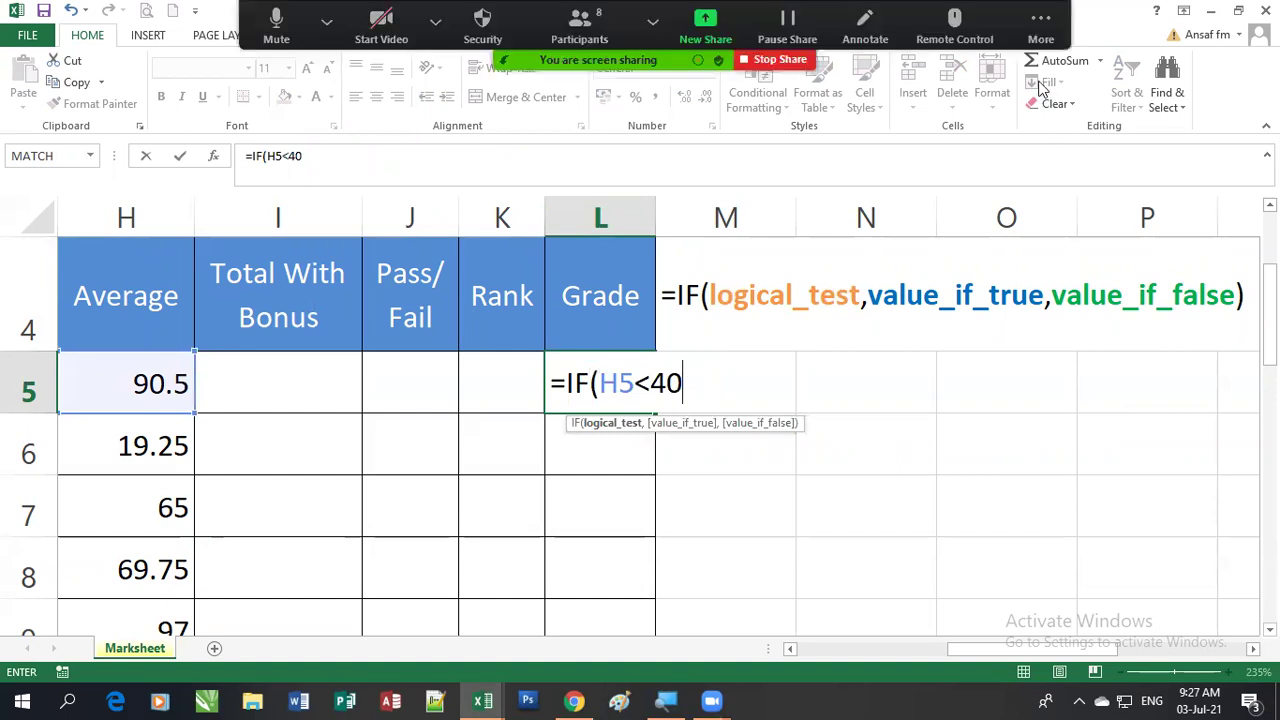
pyautogui.click(1041, 25)
pyautogui.press('Down')
pyautogui.press('Return')
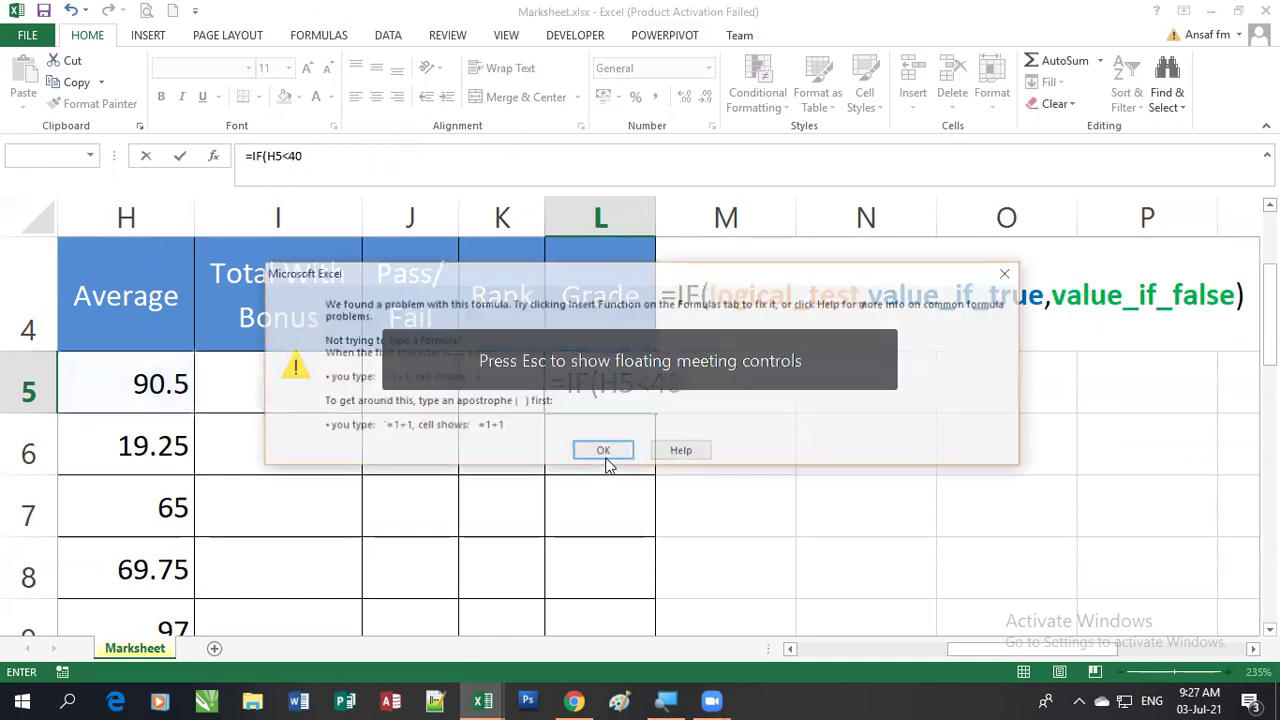
pyautogui.press('Escape')
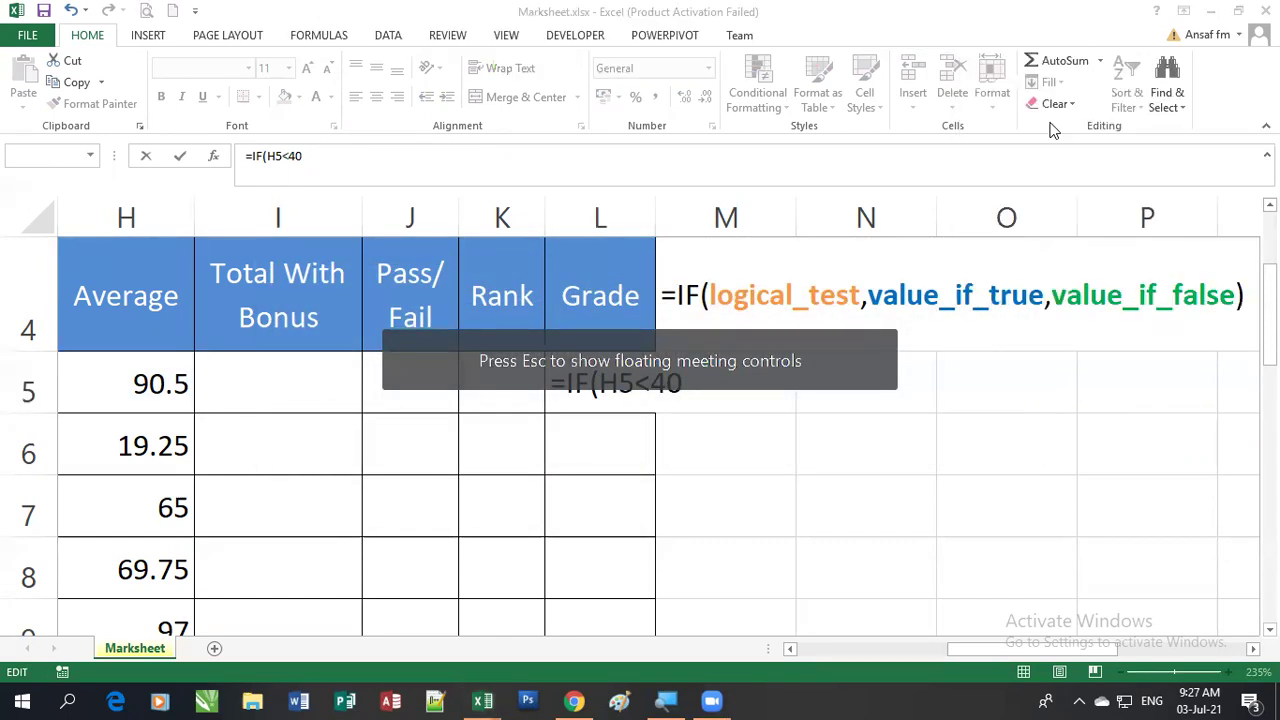
# Cancel the unfinished =IF(H5<40 entry so L5 stays empty
pyautogui.doubleClick(701, 388)
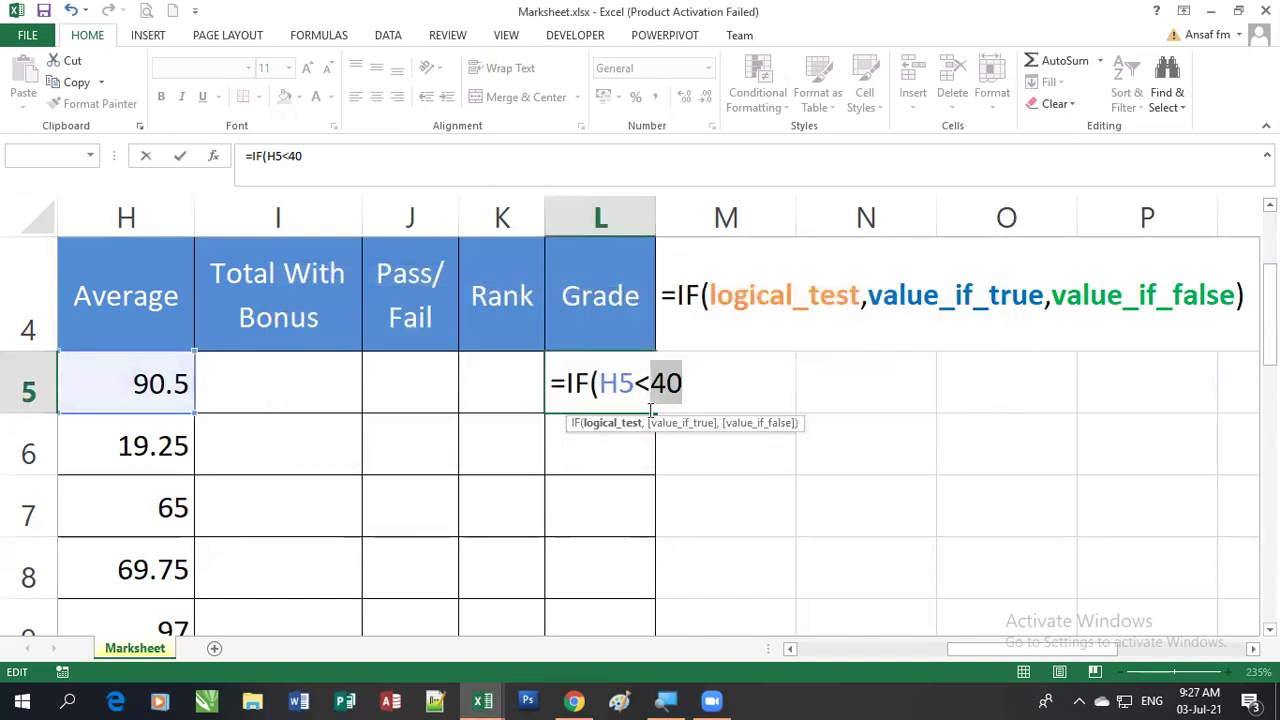
pyautogui.moveTo(384, 160); pyautogui.dragTo(237, 155)
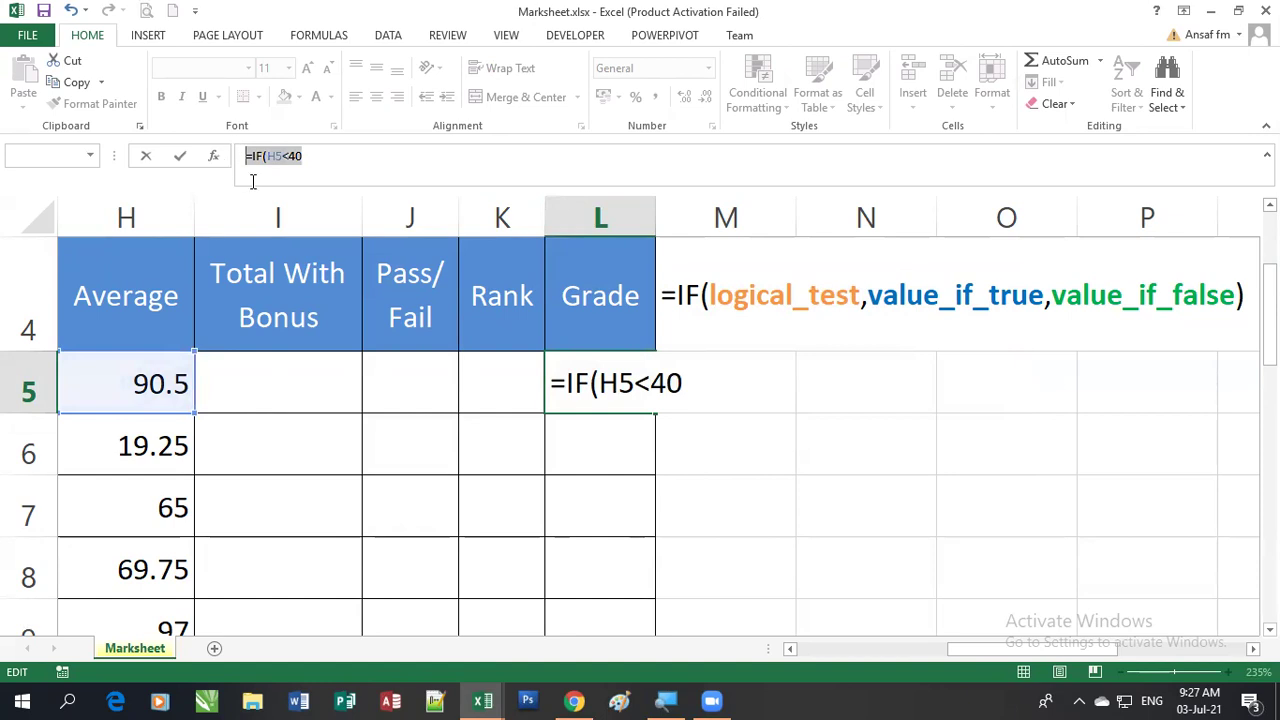
pyautogui.press('Escape')
pyautogui.click(538, 430)
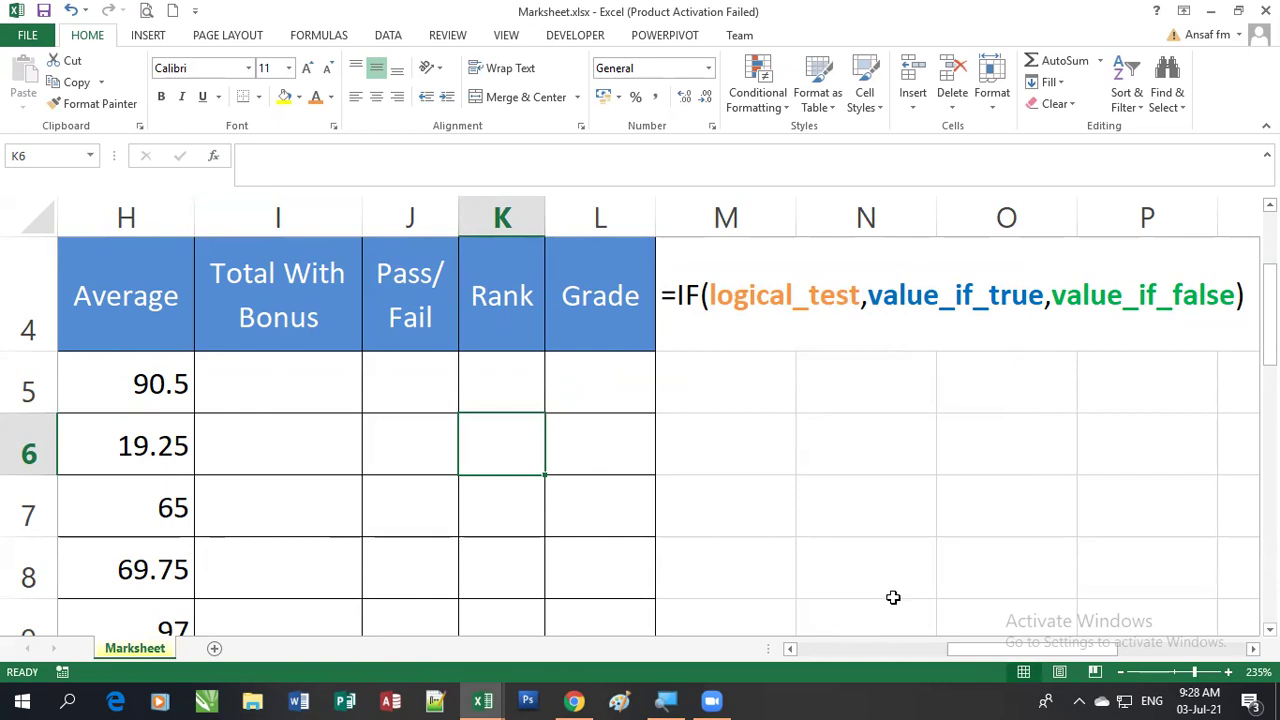
pyautogui.click(483, 700)
# In temp_IF's Sheet1, enter <40 → W and 40 - <60 → S in C3:D4
pyautogui.click(418, 643)
pyautogui.click(300, 318)
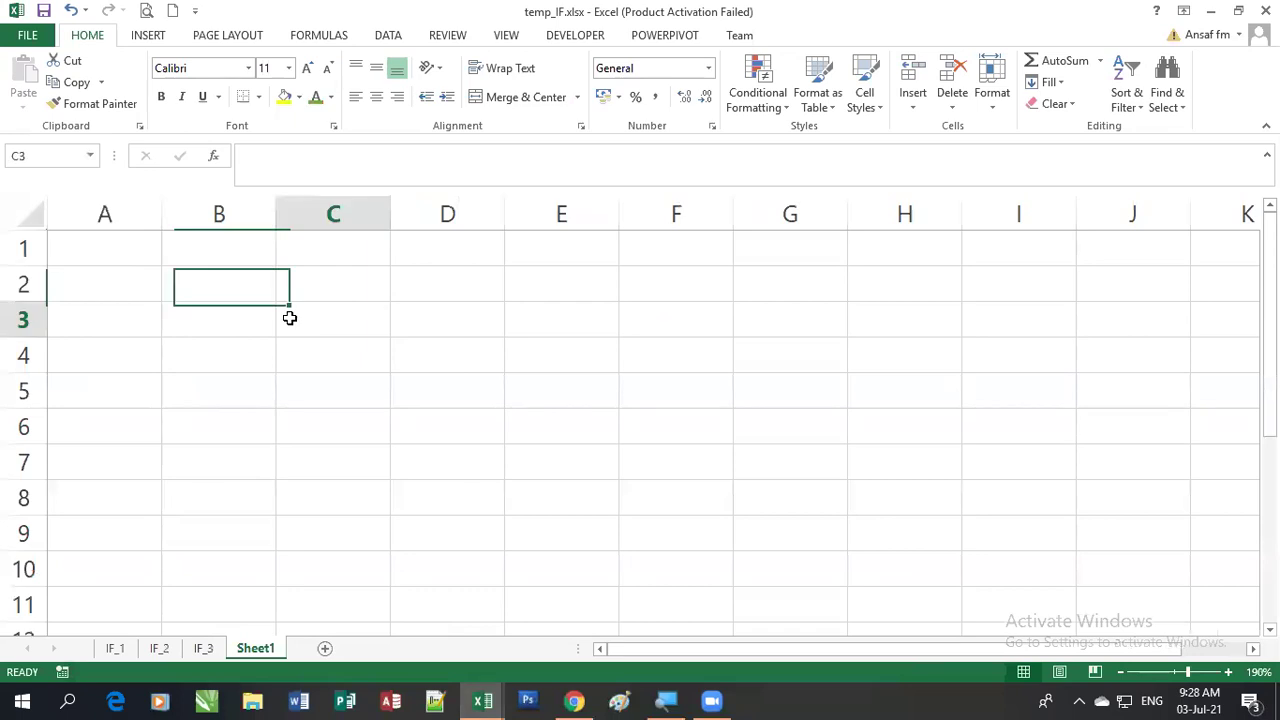
pyautogui.write('<')
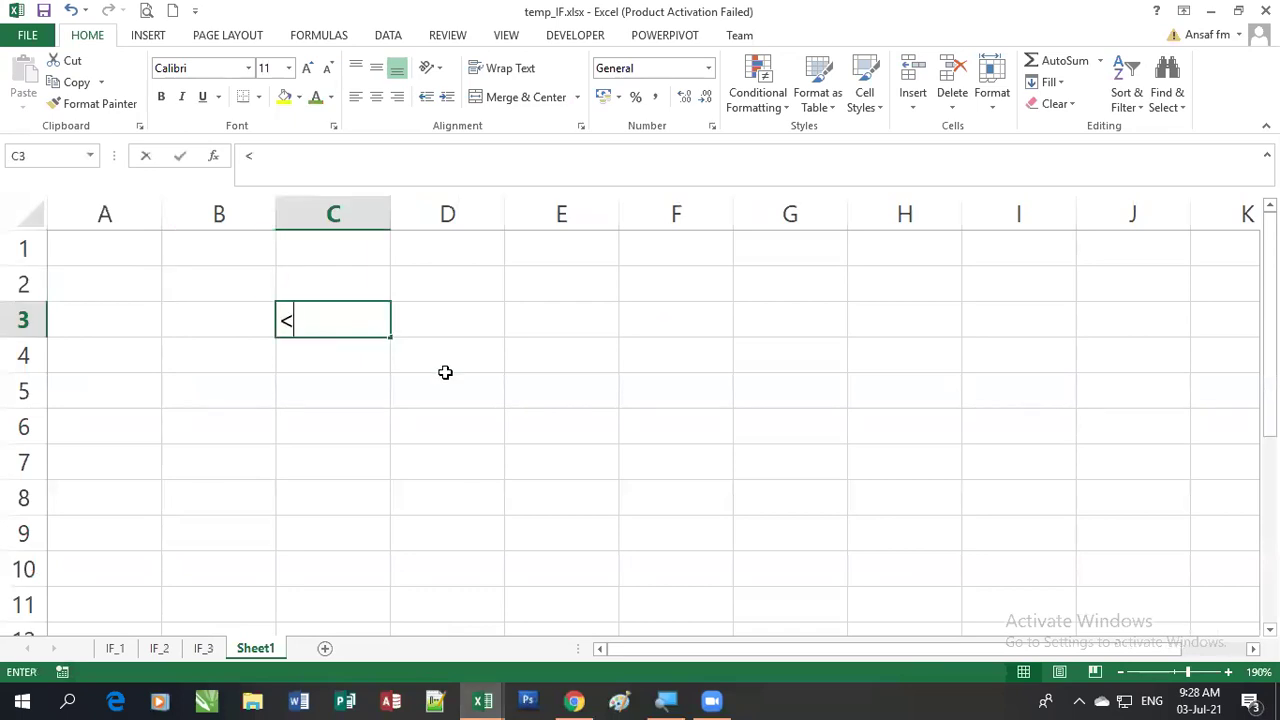
pyautogui.write('40')
pyautogui.press('Tab')
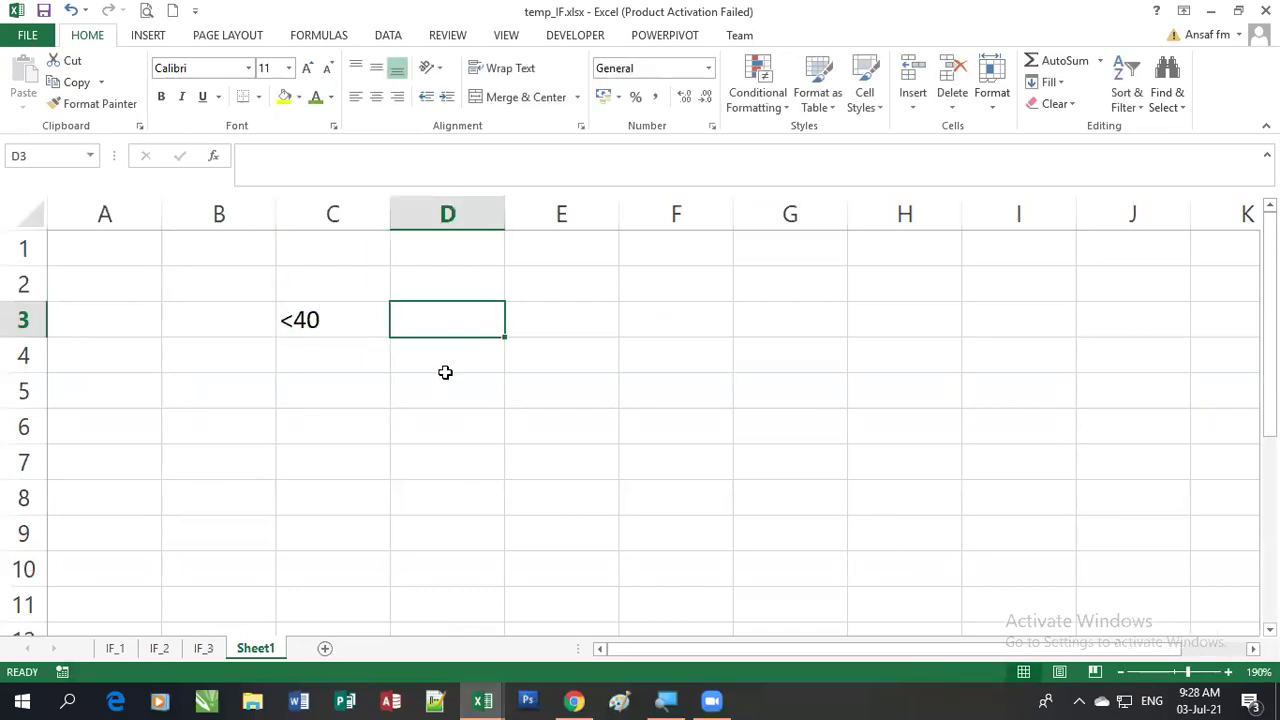
pyautogui.write('W')
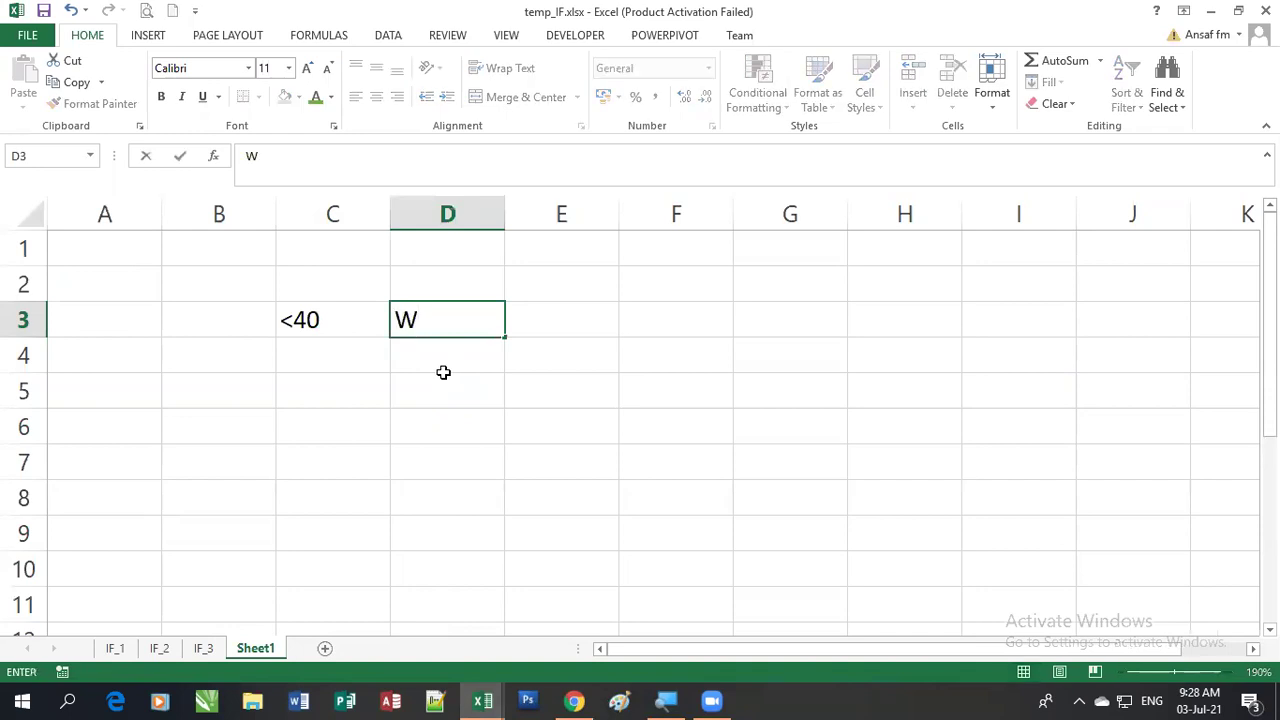
pyautogui.press('Return')
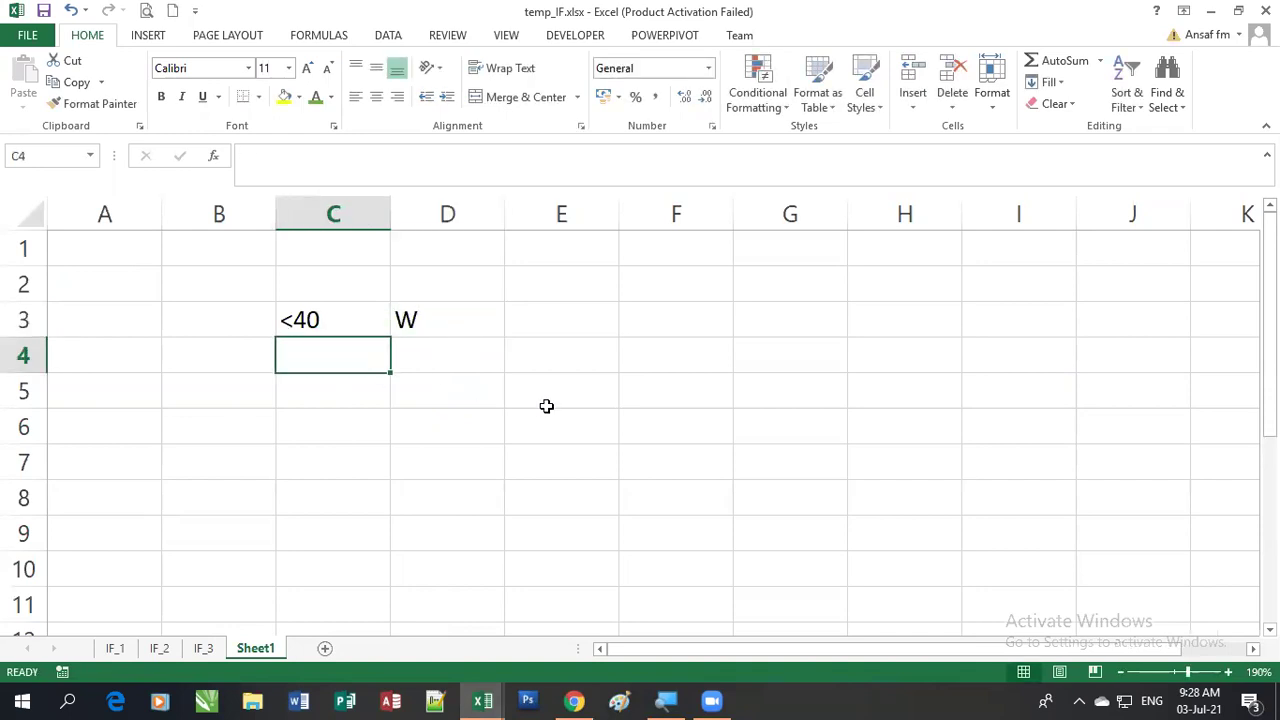
pyautogui.write('40 - ')
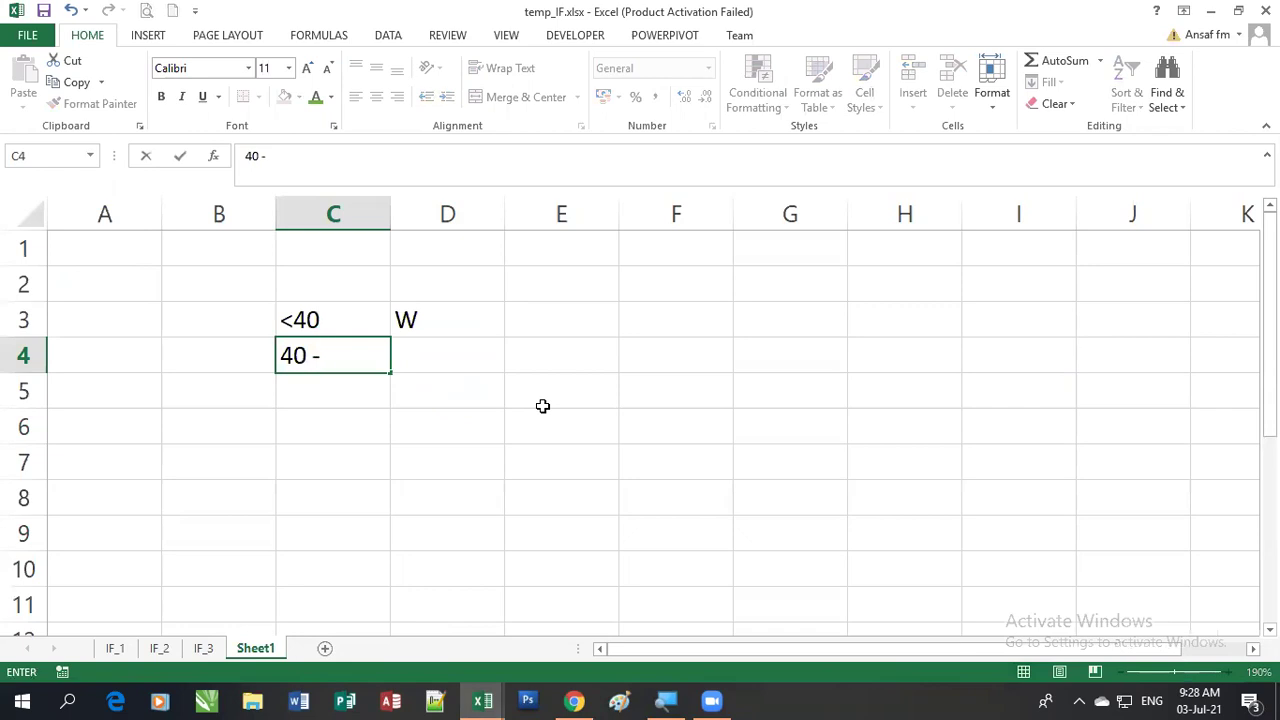
pyautogui.write('<60')
pyautogui.write('D')
pyautogui.press('BackSpace')
pyautogui.write('S')
pyautogui.press('Return')
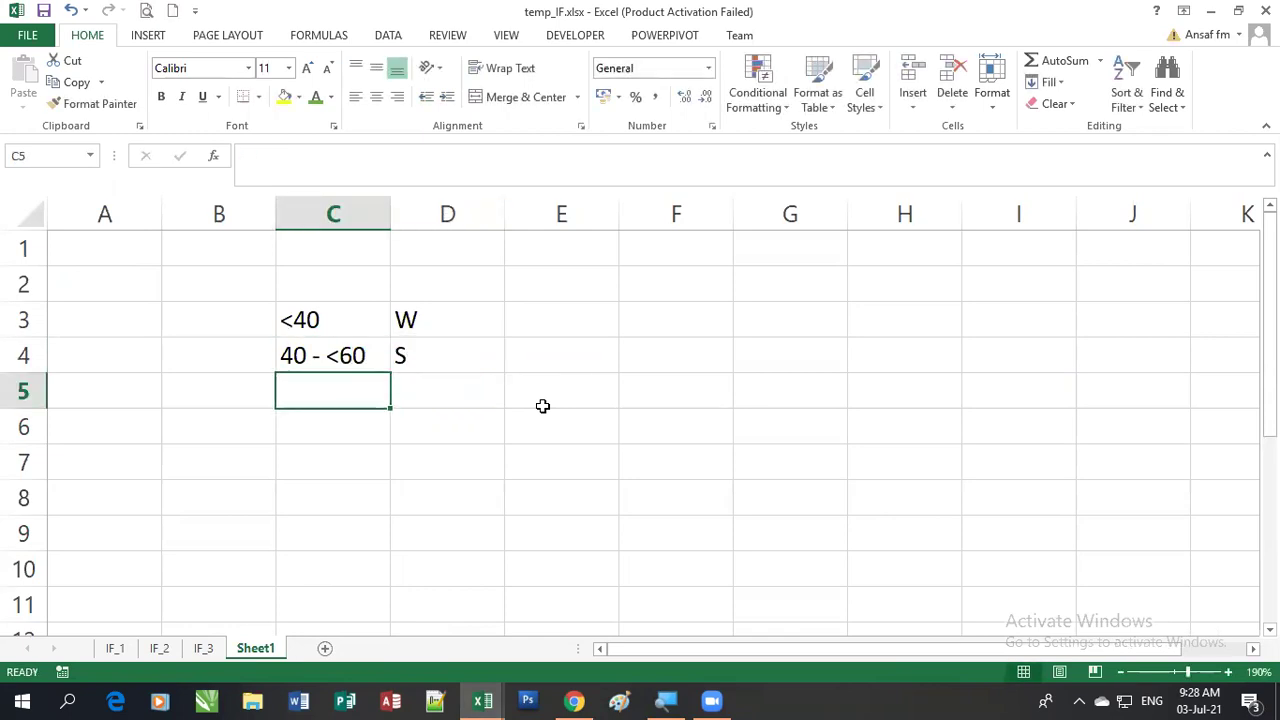
# Add 60 - <70 → C and 70 - <80 → B in rows 5 and 6
pyautogui.write('60 ')
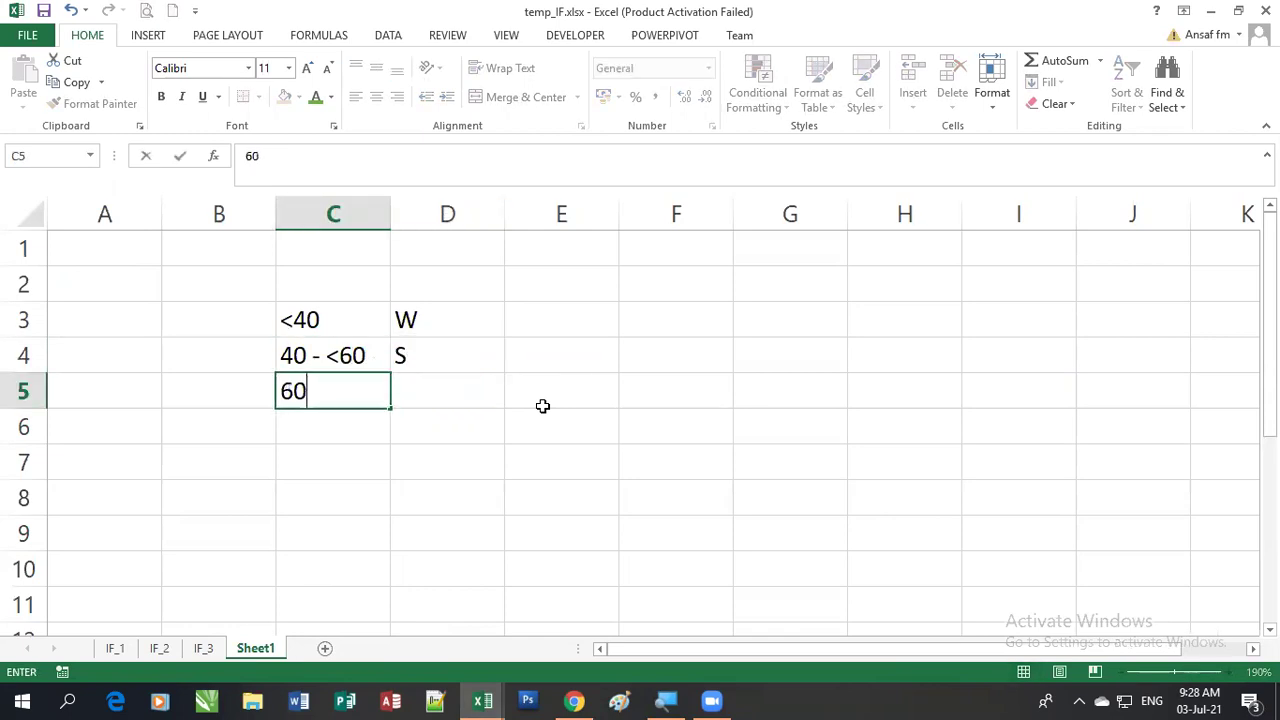
pyautogui.write('- <')
pyautogui.write('70')
pyautogui.press('Tab')
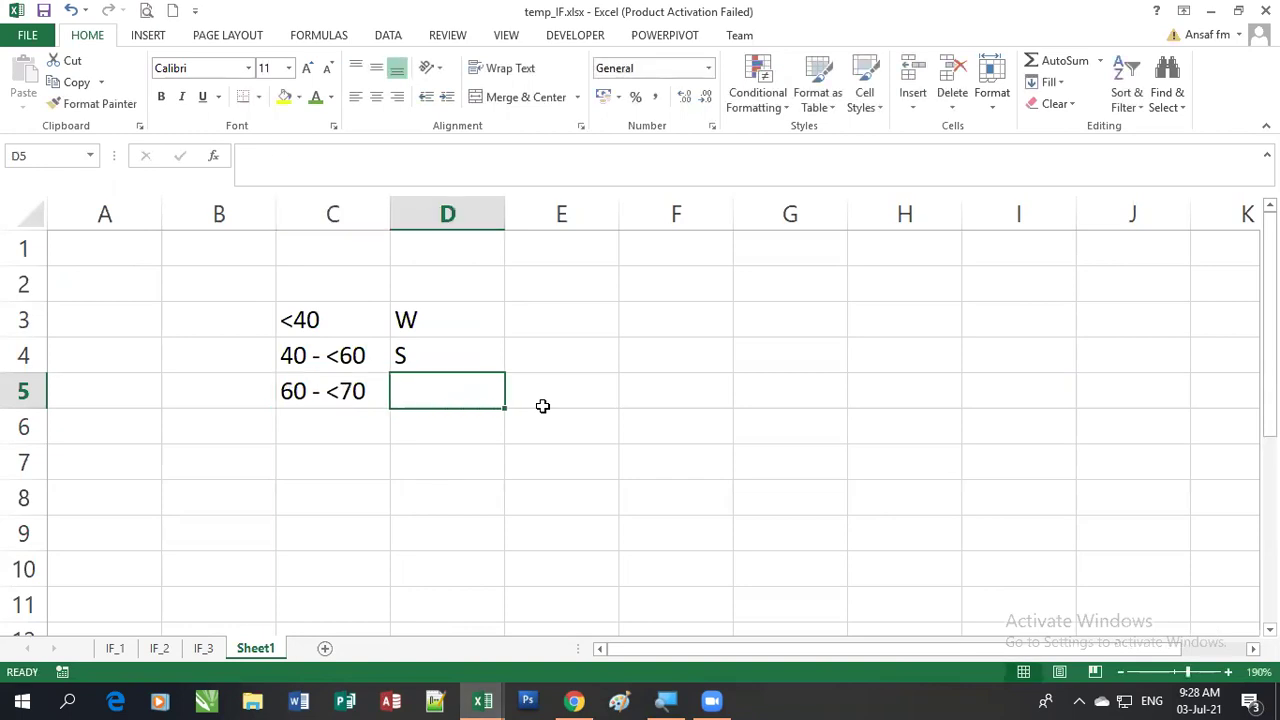
pyautogui.write('S')
pyautogui.press('BackSpace')
pyautogui.write('C')
pyautogui.press('Return')
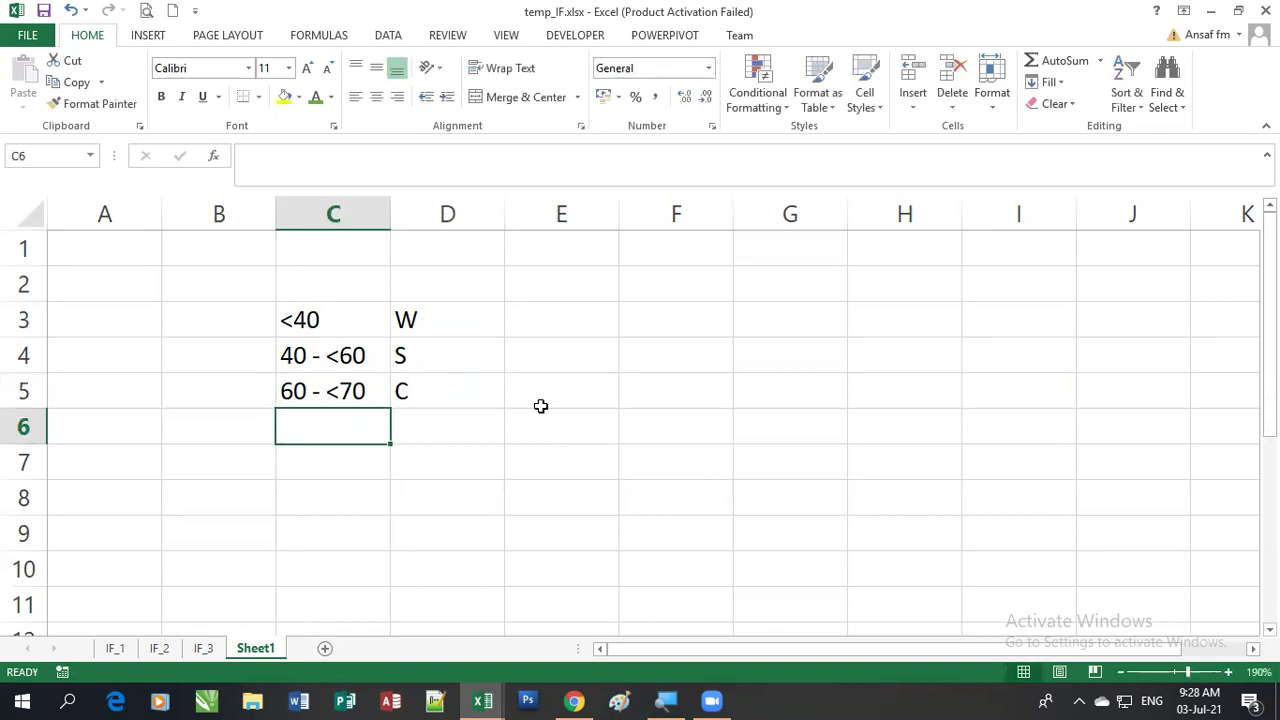
pyautogui.write('70 - <80')
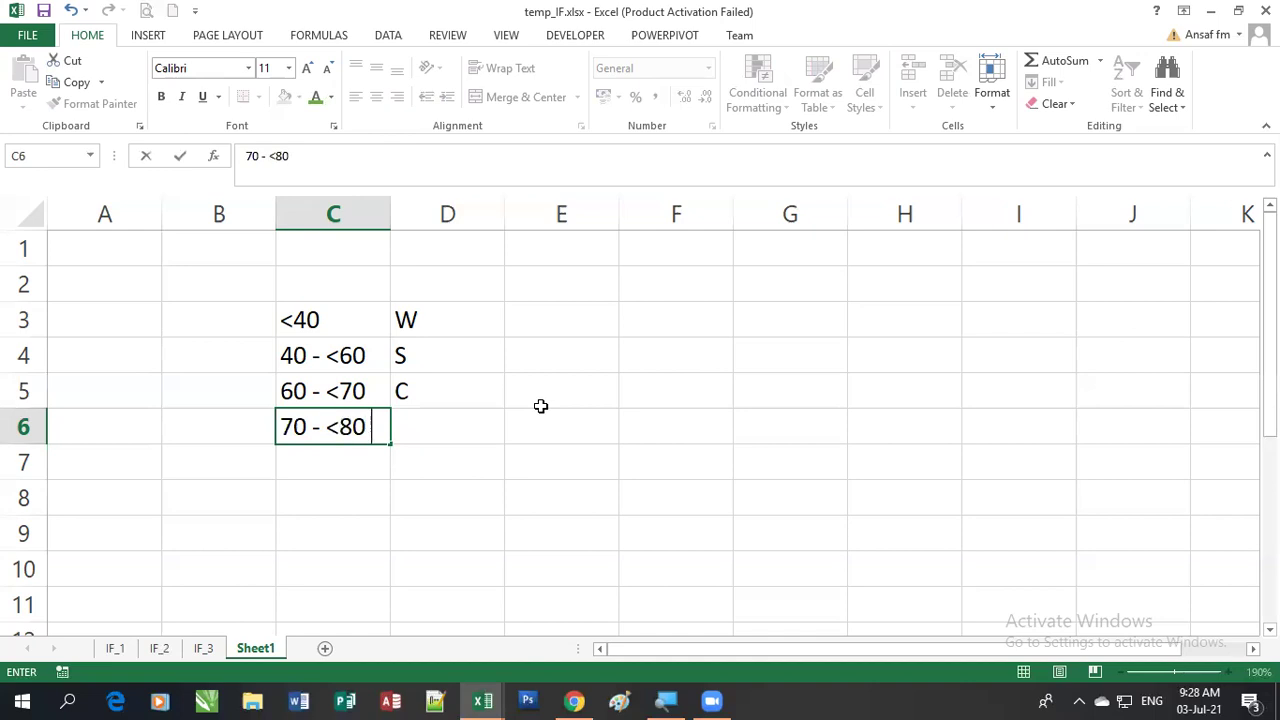
pyautogui.press('Tab')
pyautogui.write('B')
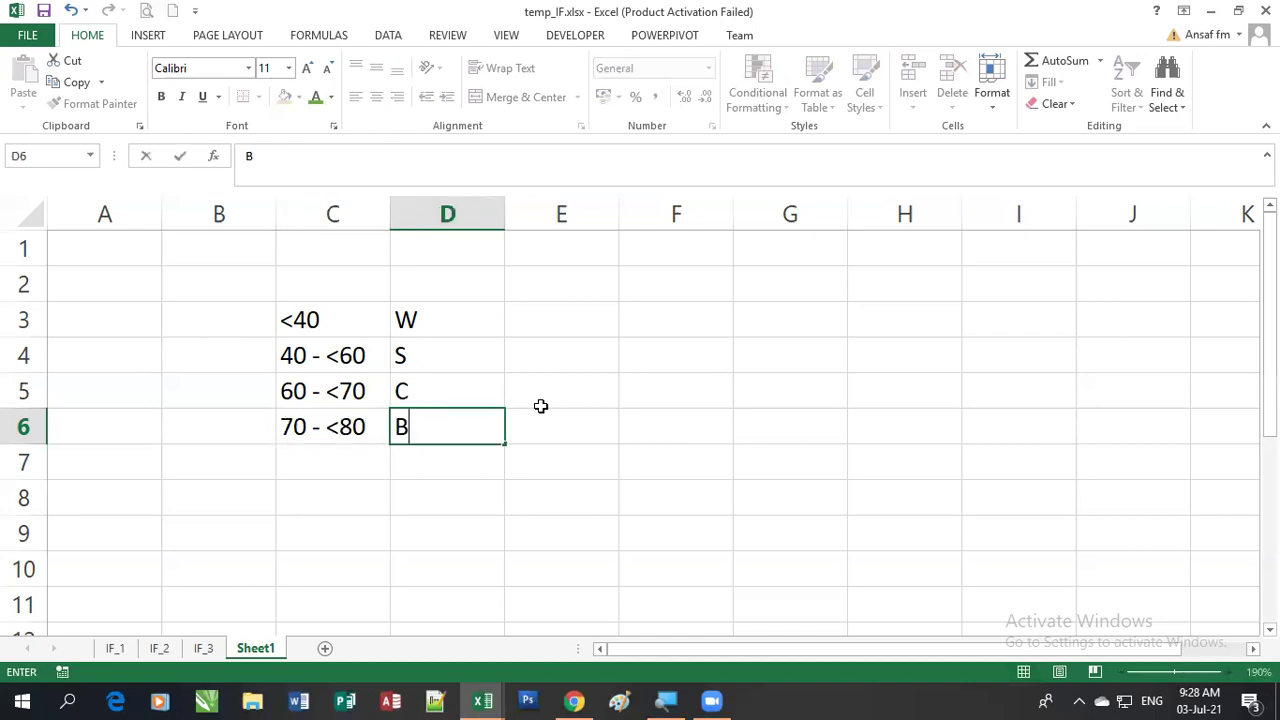
pyautogui.press('Return')
# Add the last key row: 80 - 100 → A in C7:D7
pyautogui.write('60')
pyautogui.press('BackSpace')
pyautogui.press('BackSpace')
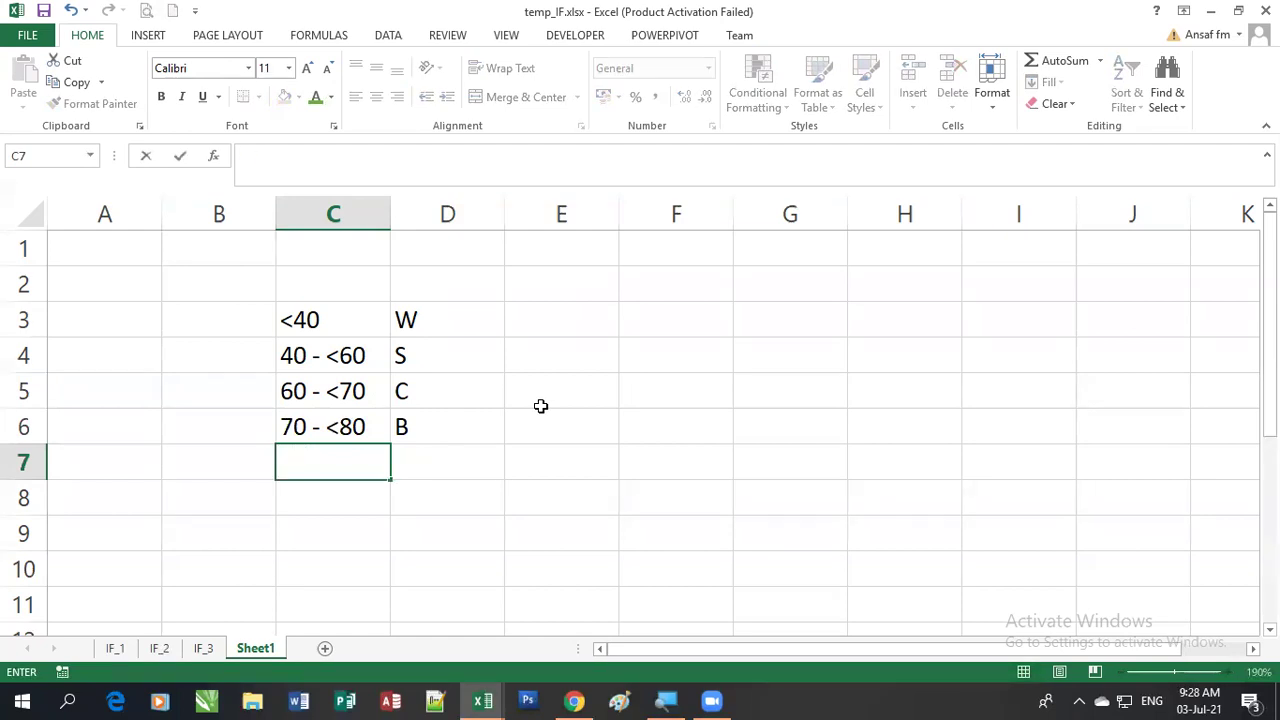
pyautogui.write('80 - 100')
pyautogui.press('Tab')
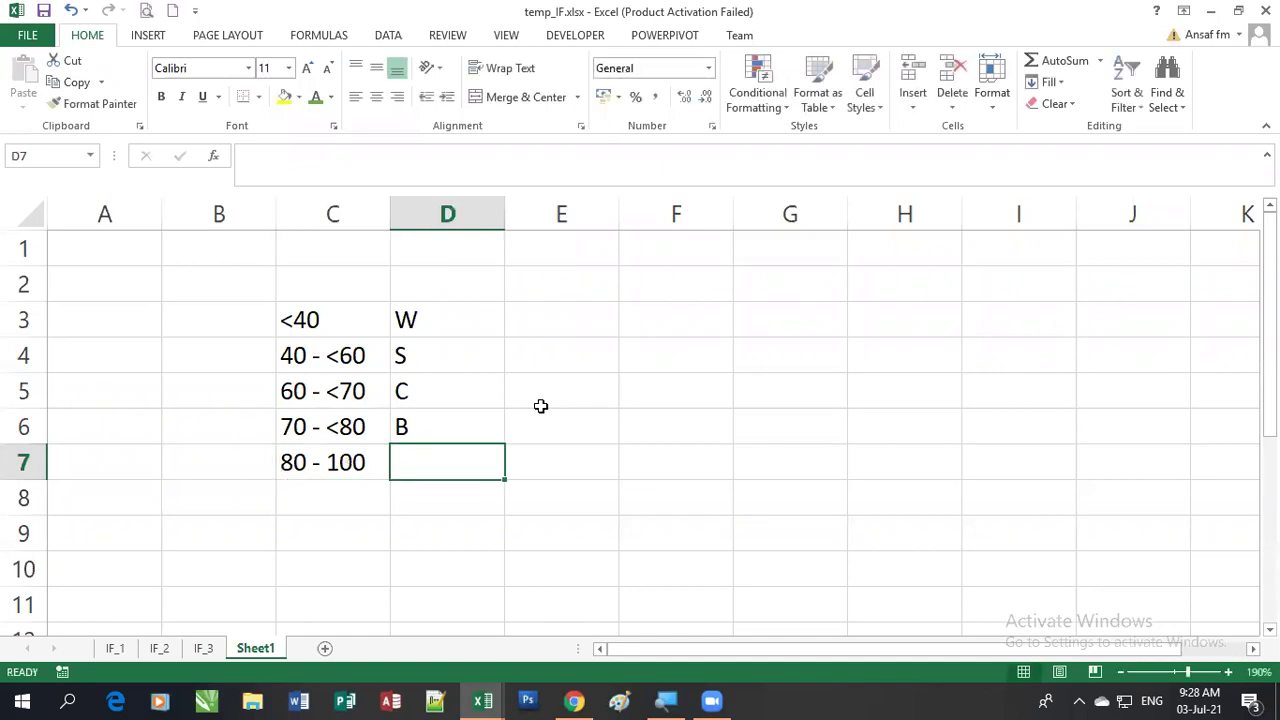
pyautogui.write('A')
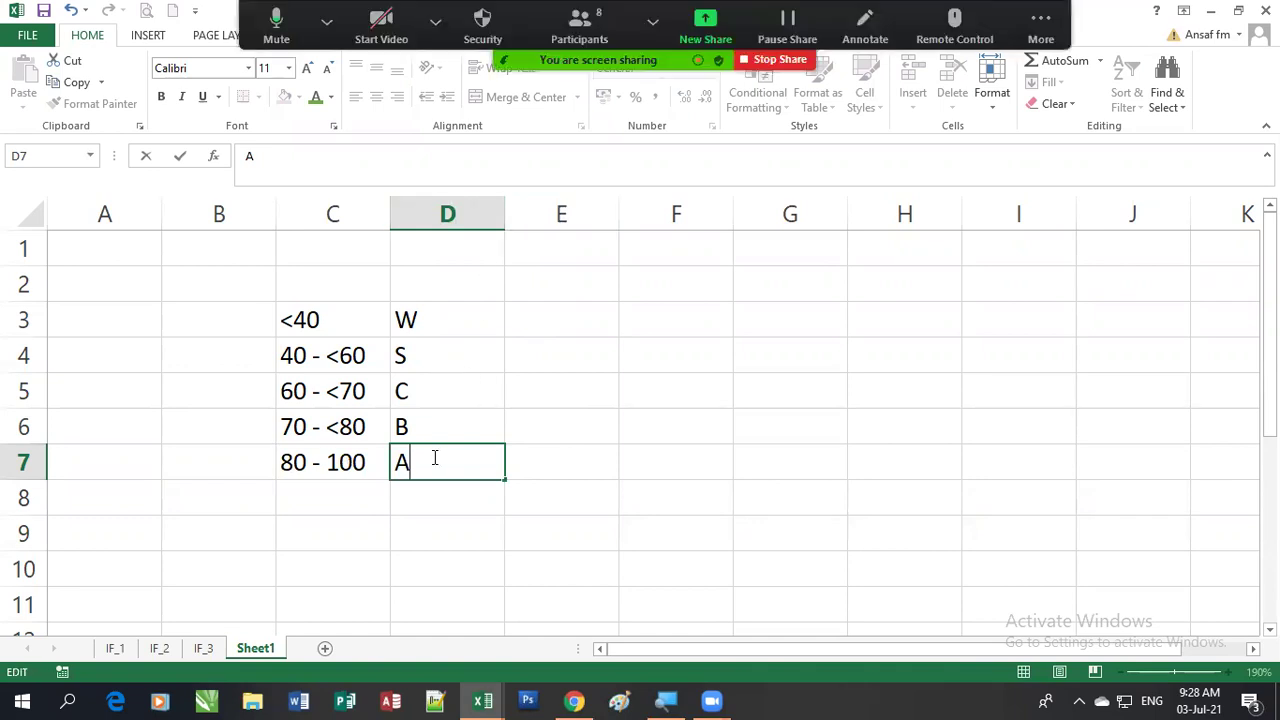
pyautogui.press('Return')
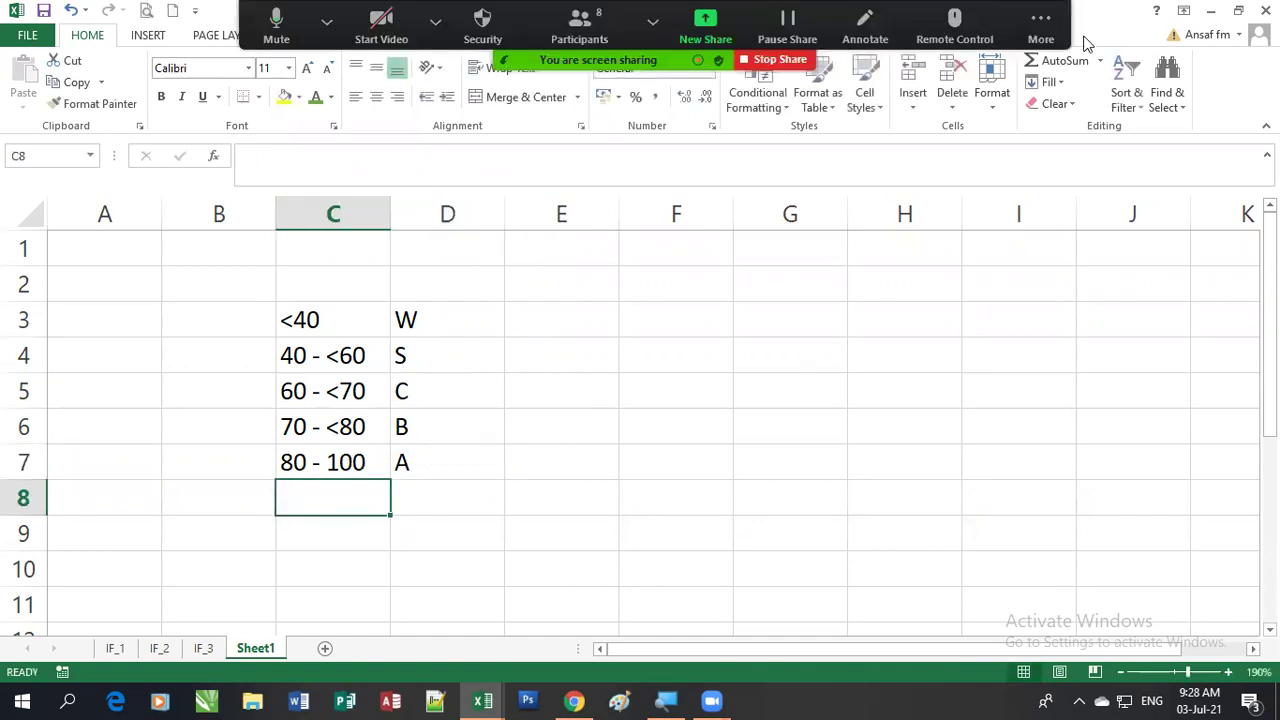
# Dismiss the meeting controls and narrow column D to fit the grade letters
pyautogui.click(1085, 42)
pyautogui.click(1064, 219)
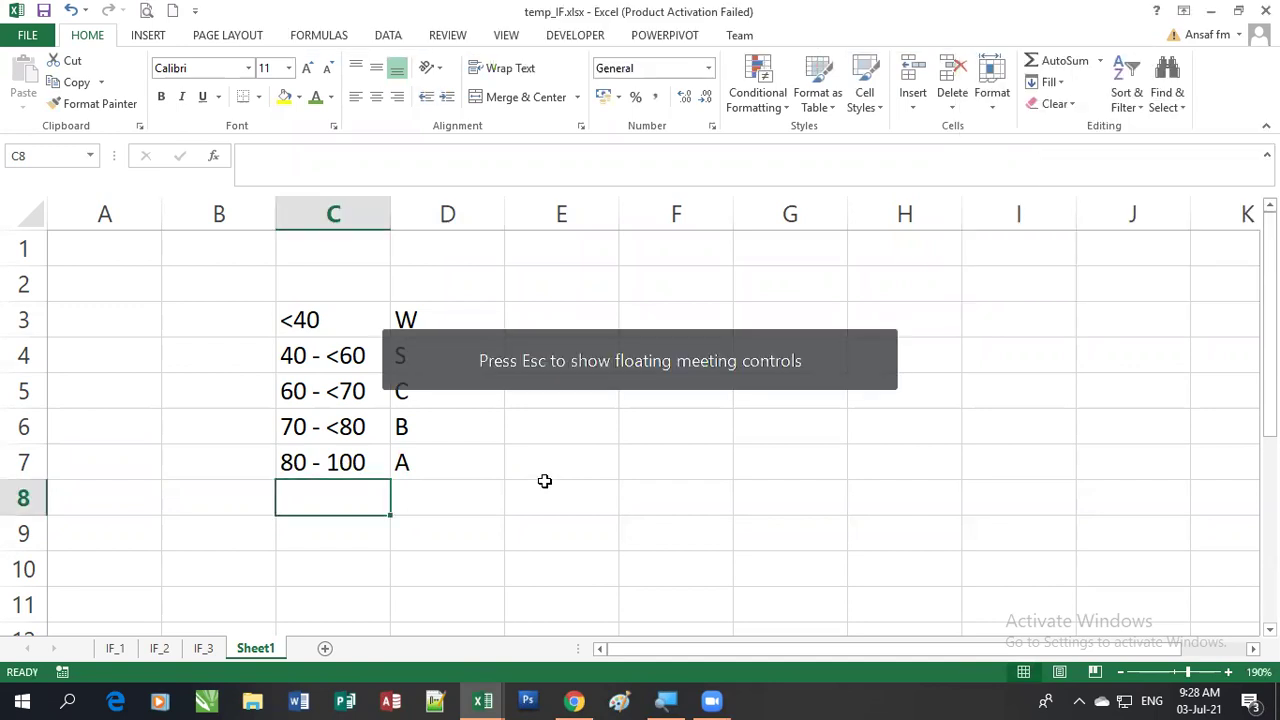
pyautogui.click(500, 278)
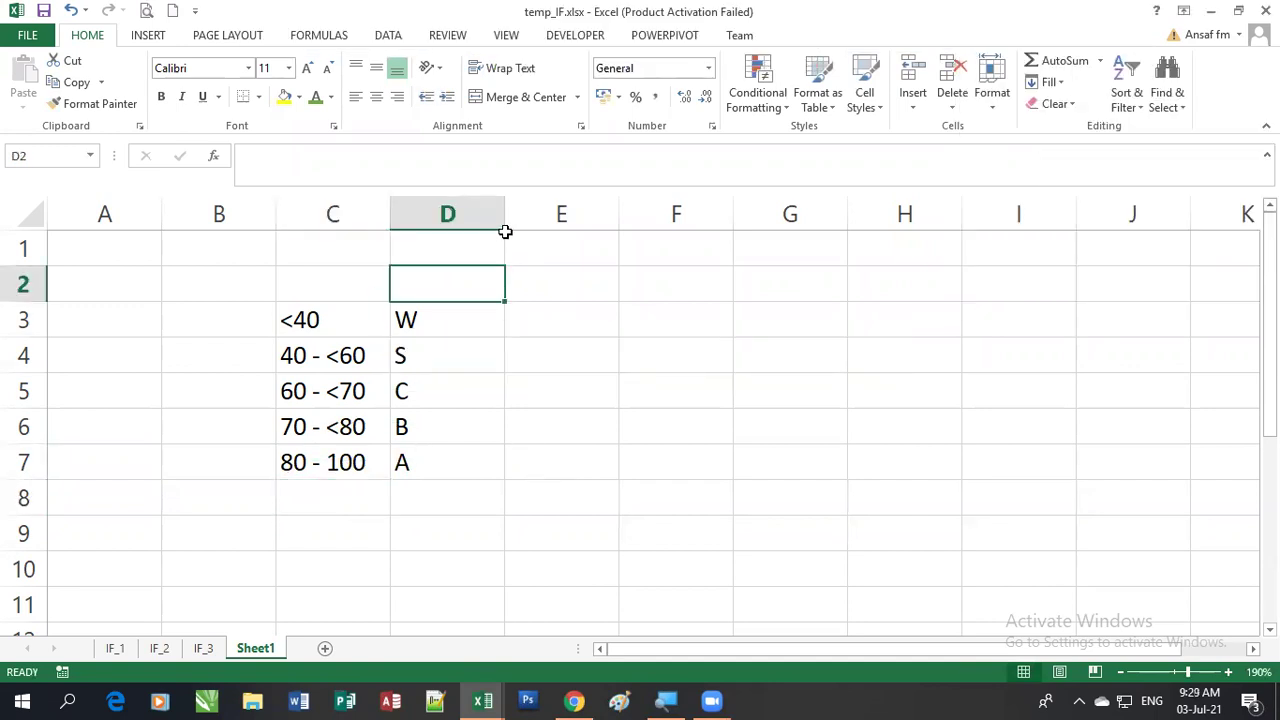
pyautogui.click(470, 240)
pyautogui.moveTo(504, 228); pyautogui.dragTo(448, 229)
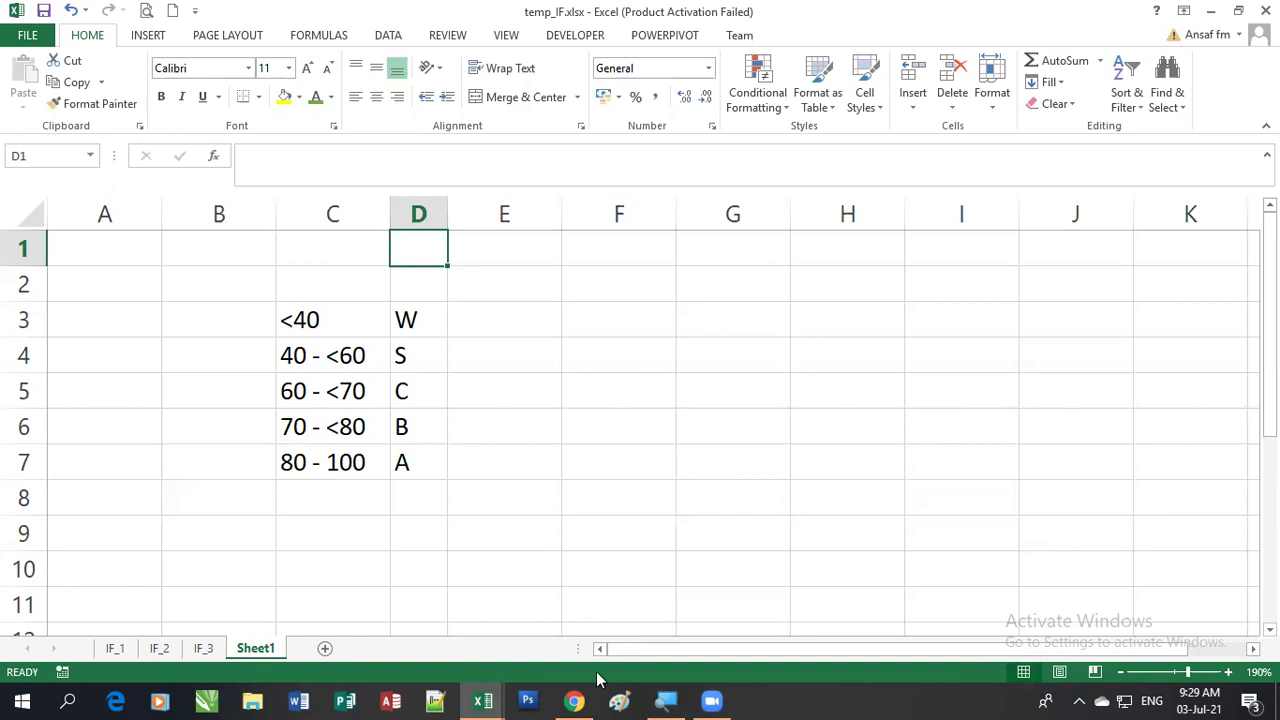
# Back in Marksheet.xlsx, type =IF(H5<40,"W",IF(H5<60,"S",IF(H5<70,"C",IF(H5<80,"B","A")))) in L5
pyautogui.click(483, 700)
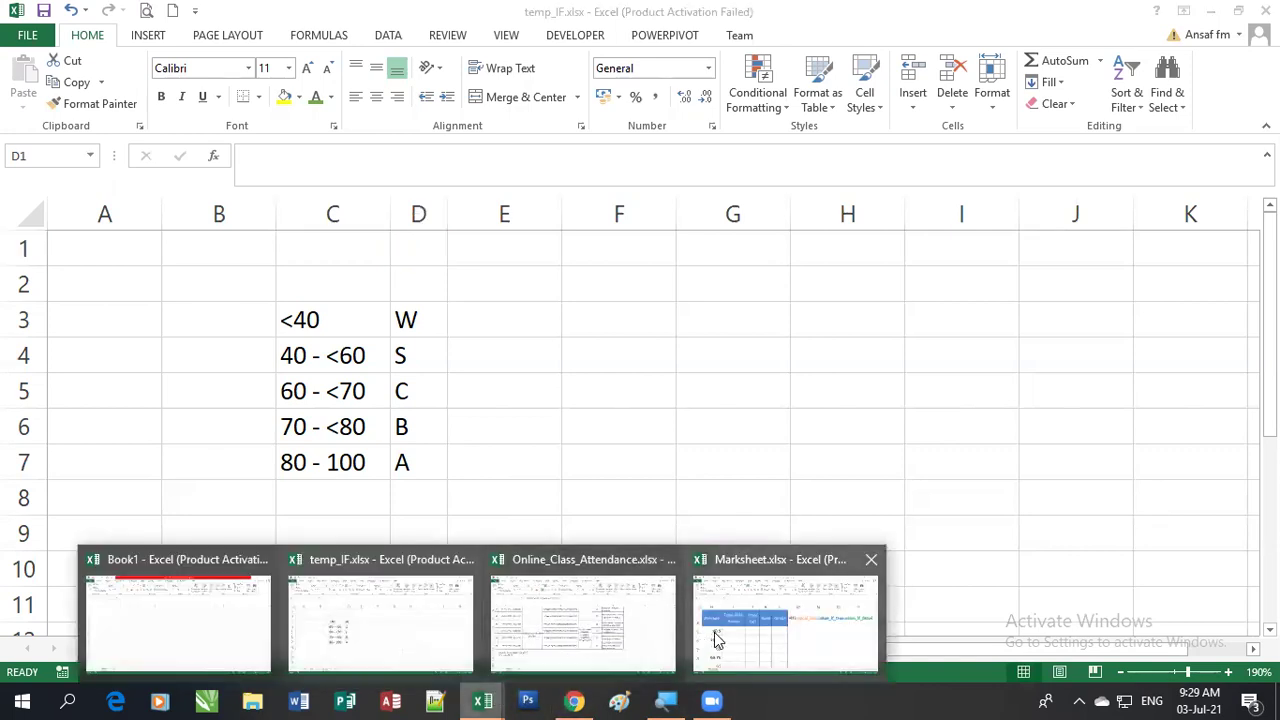
pyautogui.click(716, 638)
pyautogui.click(603, 397)
pyautogui.write('=')
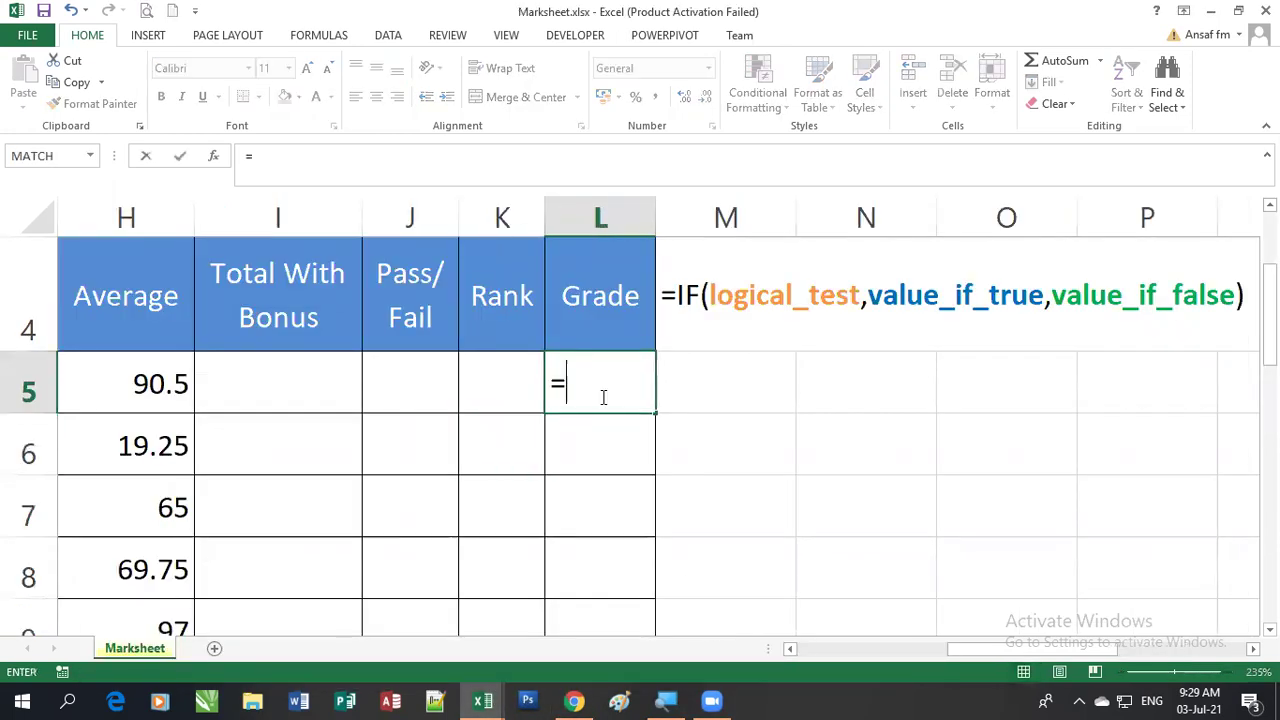
pyautogui.write('IF(H5<')
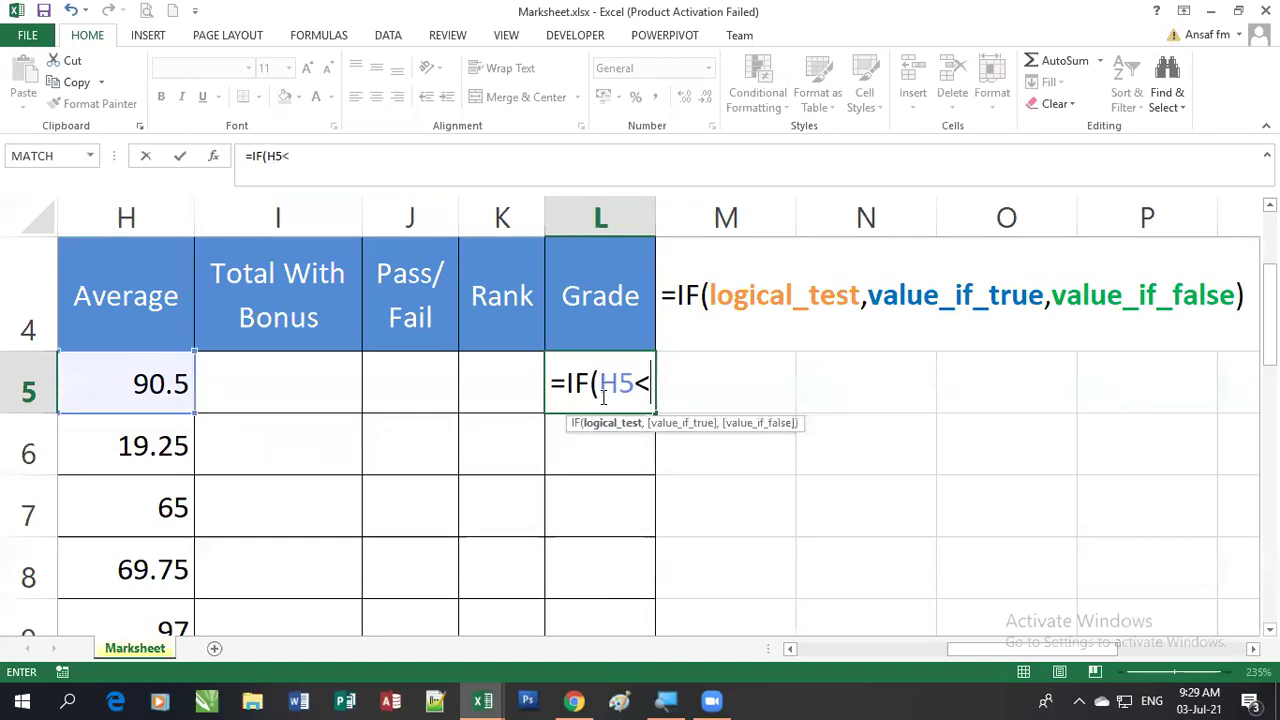
pyautogui.write('40,"W"')
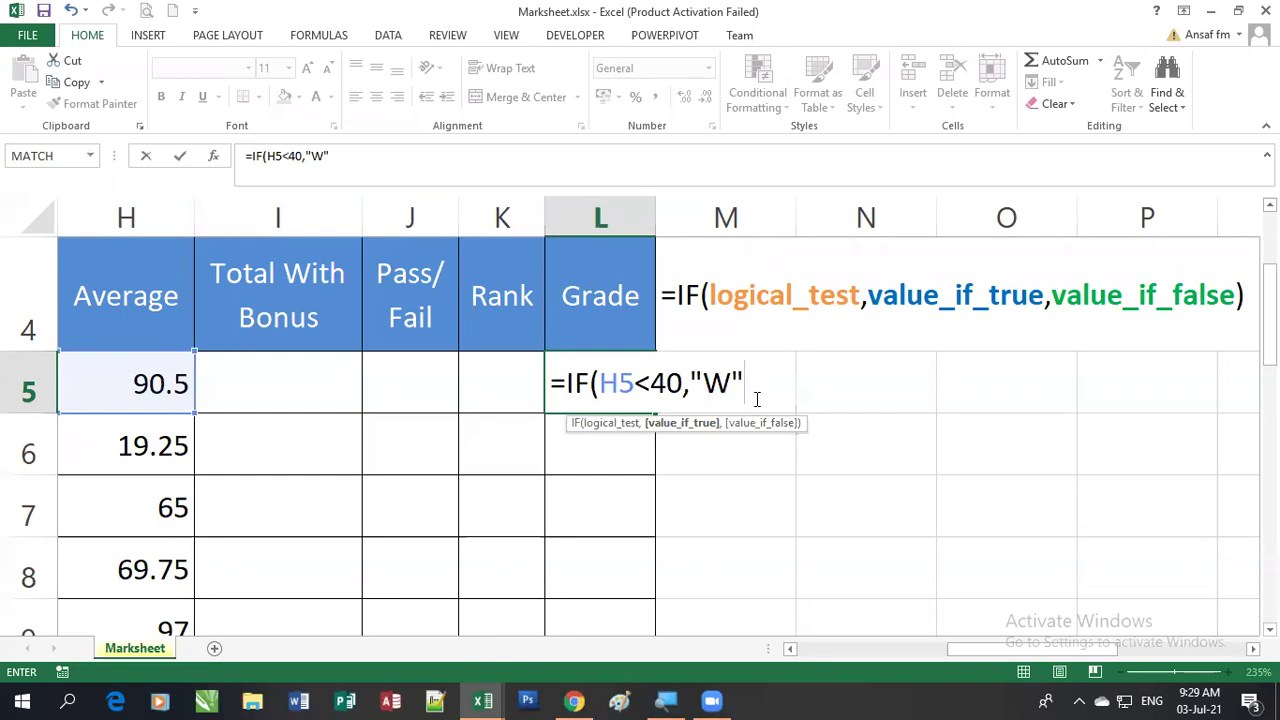
pyautogui.write(',')
pyautogui.write('IF')
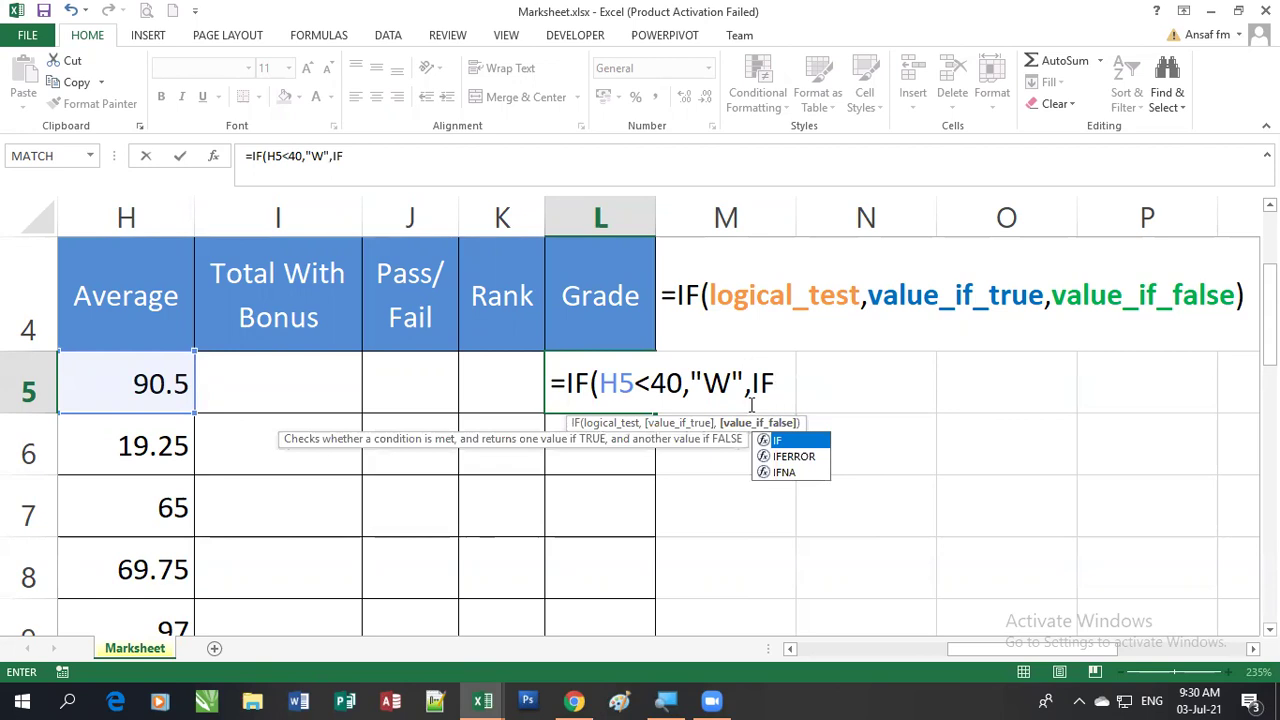
pyautogui.write('(')
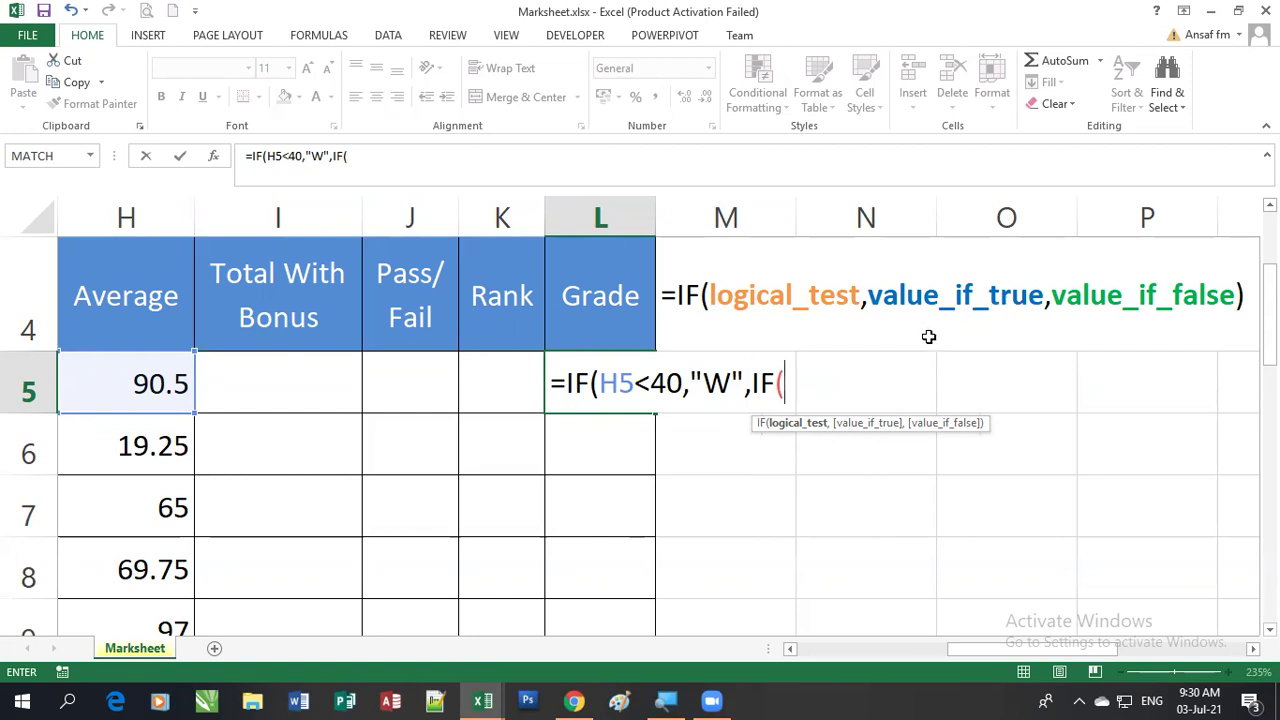
pyautogui.write('H5')
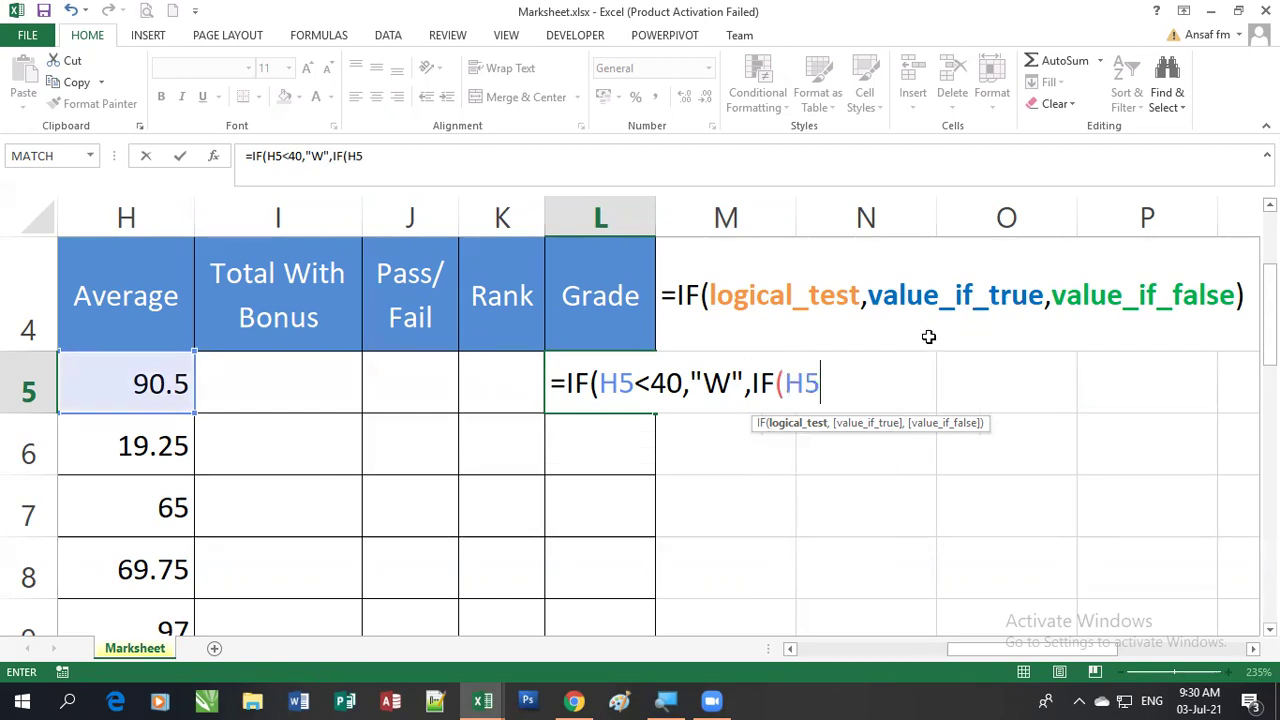
pyautogui.write('<60')
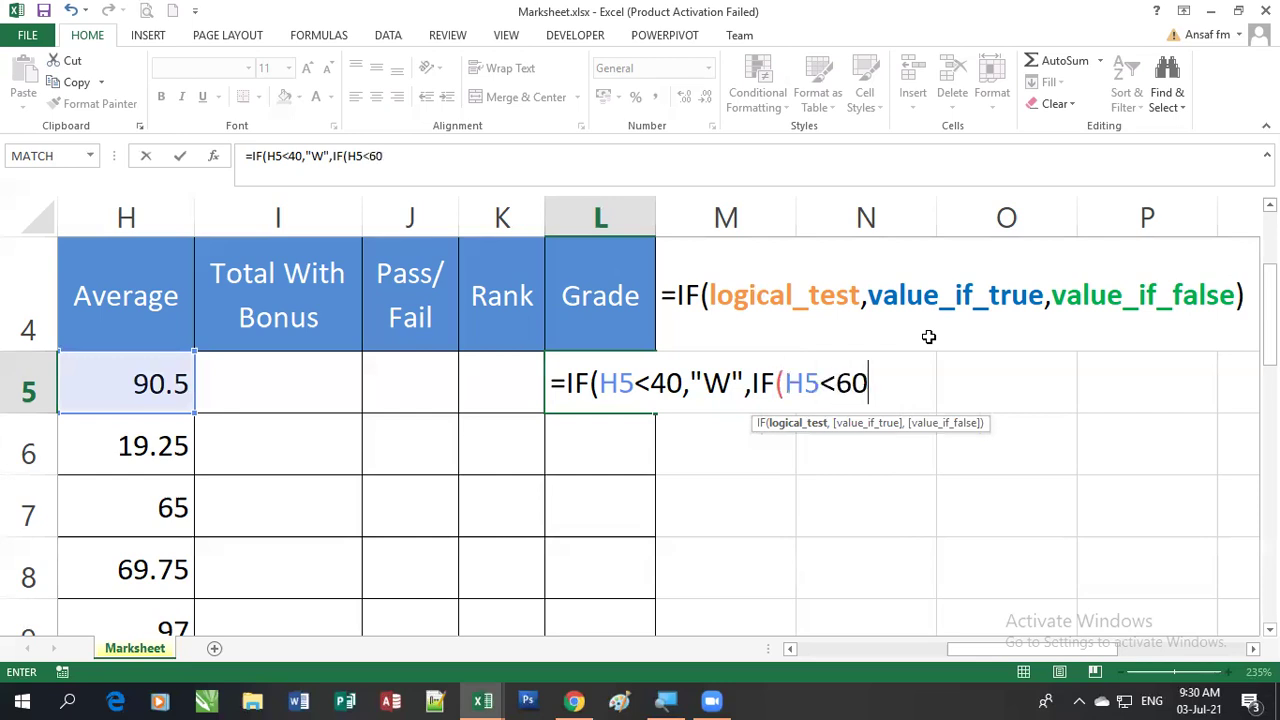
pyautogui.write(',')
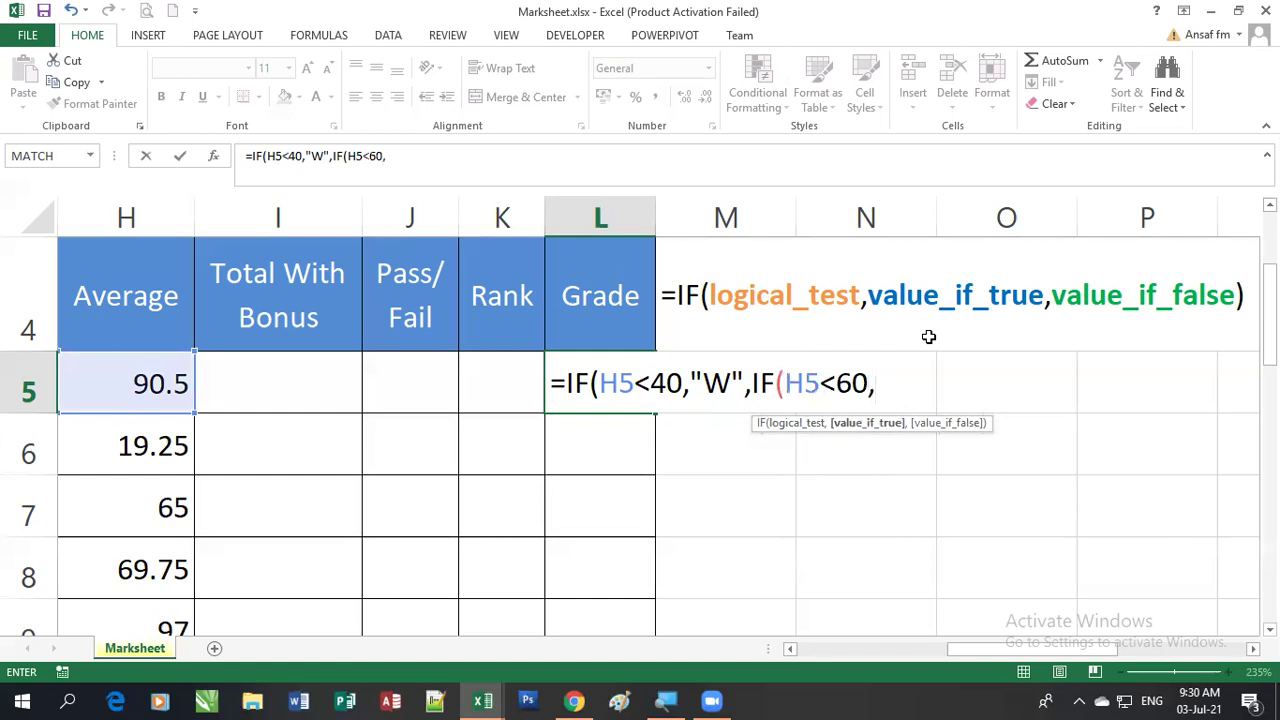
pyautogui.write('"')
pyautogui.write('S"')
pyautogui.write(',')
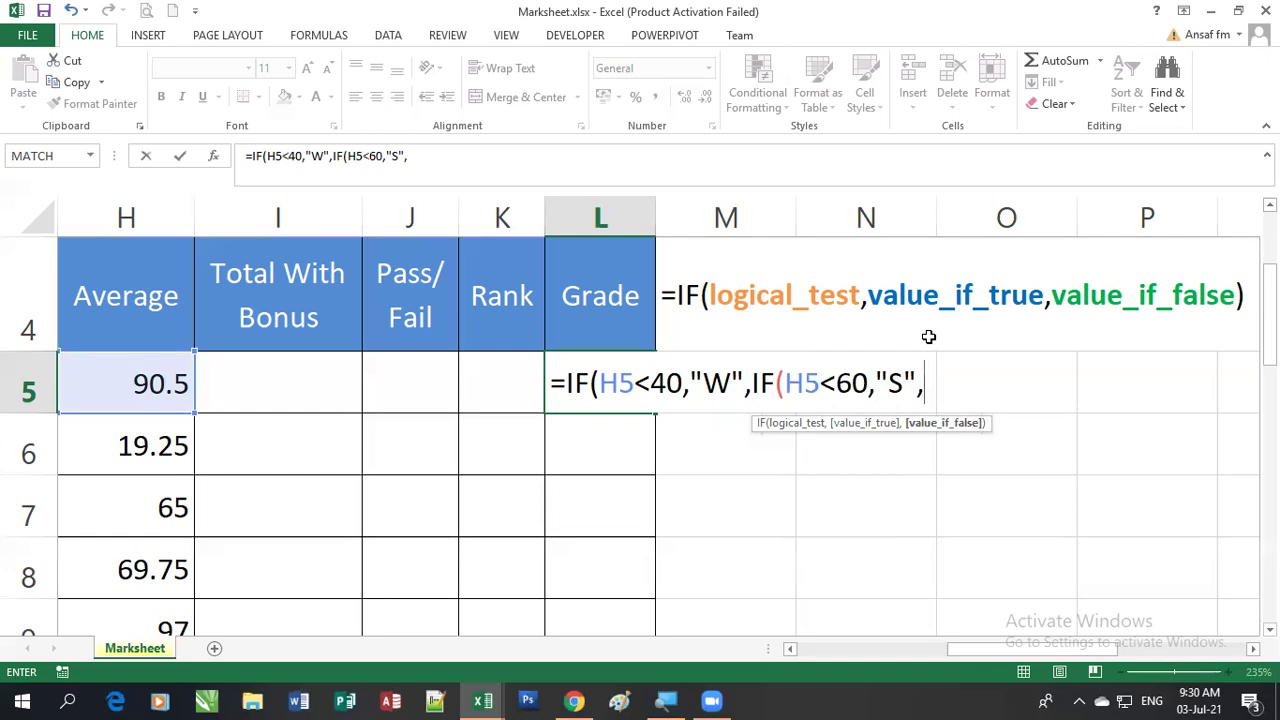
pyautogui.write('IF')
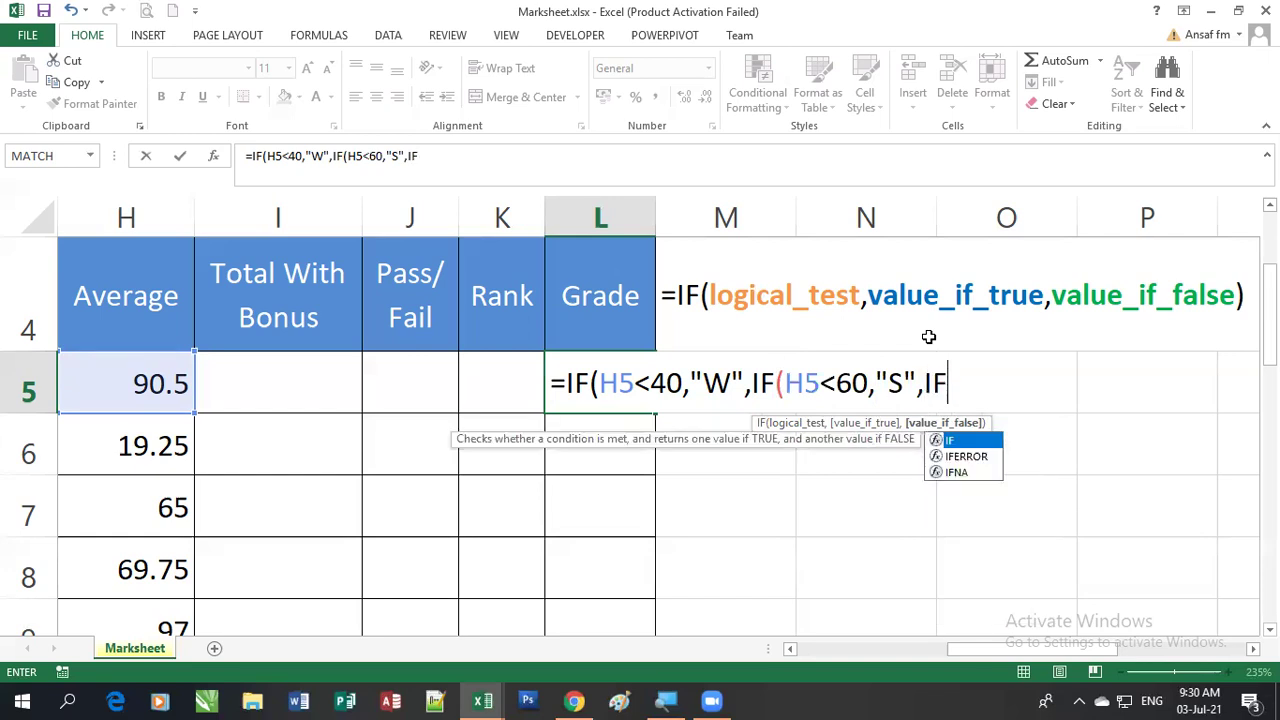
pyautogui.write('(H5<70,"C",')
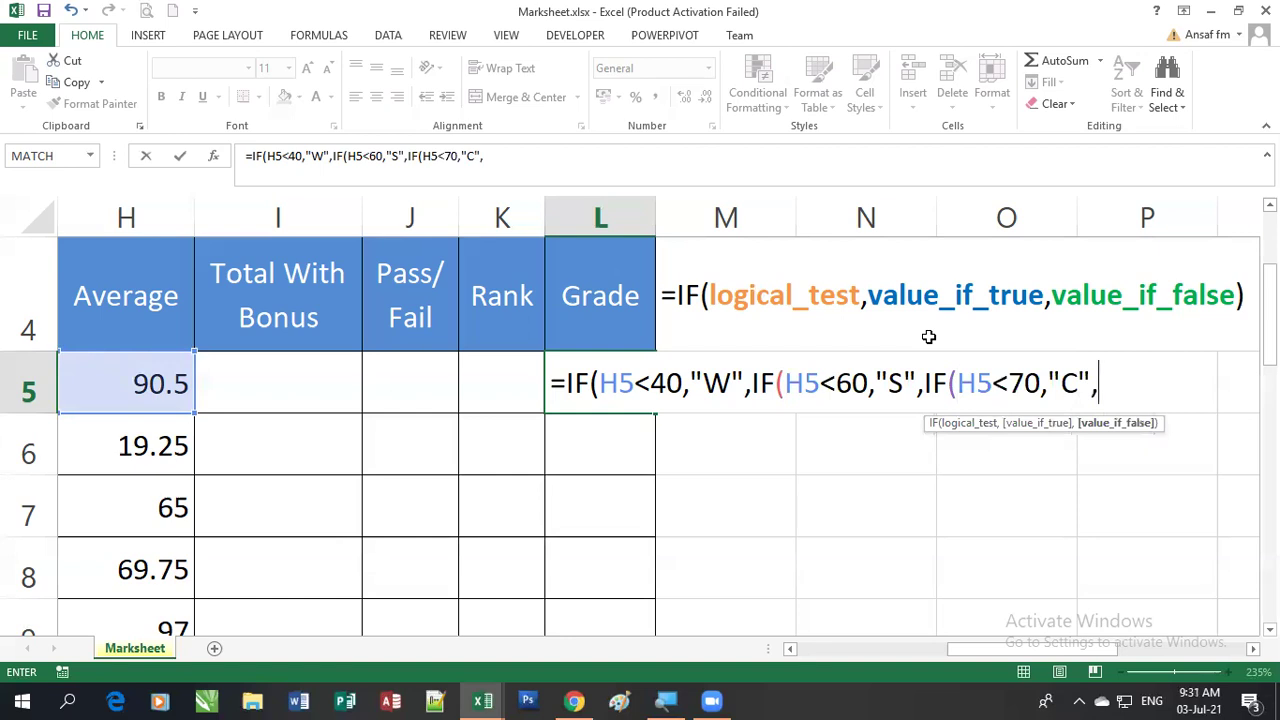
pyautogui.write('IF')
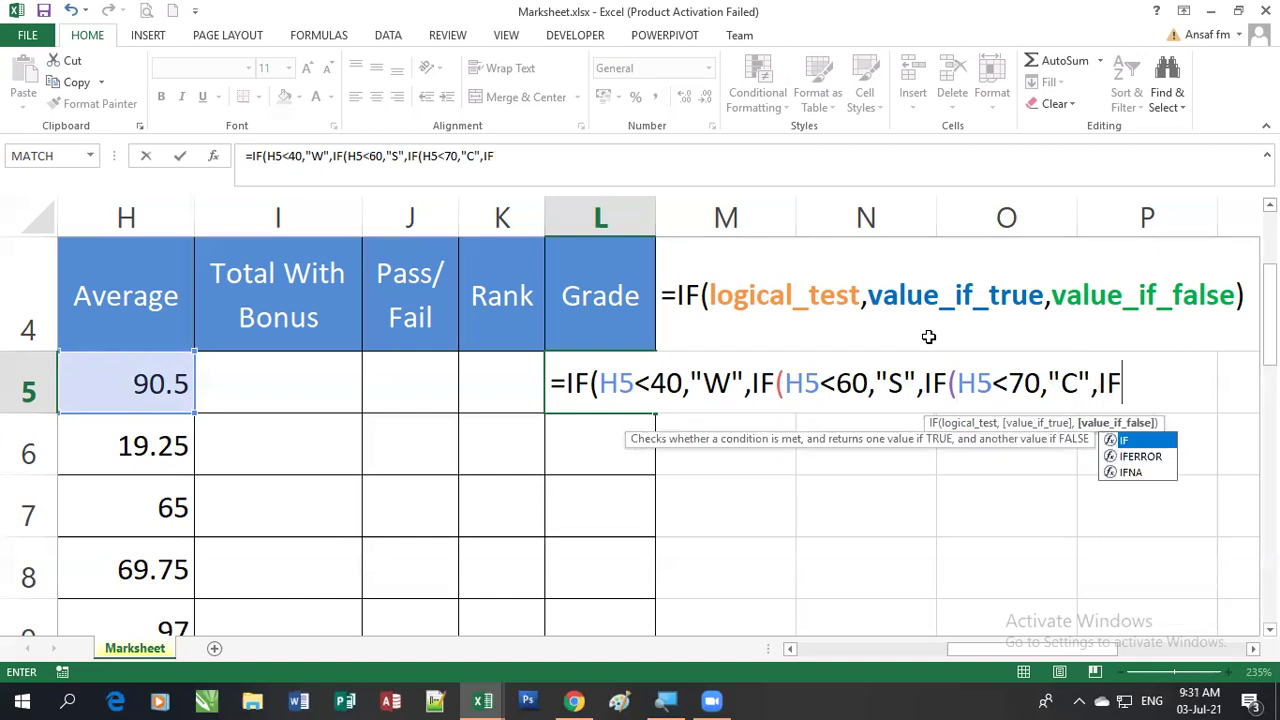
pyautogui.write('(H5<')
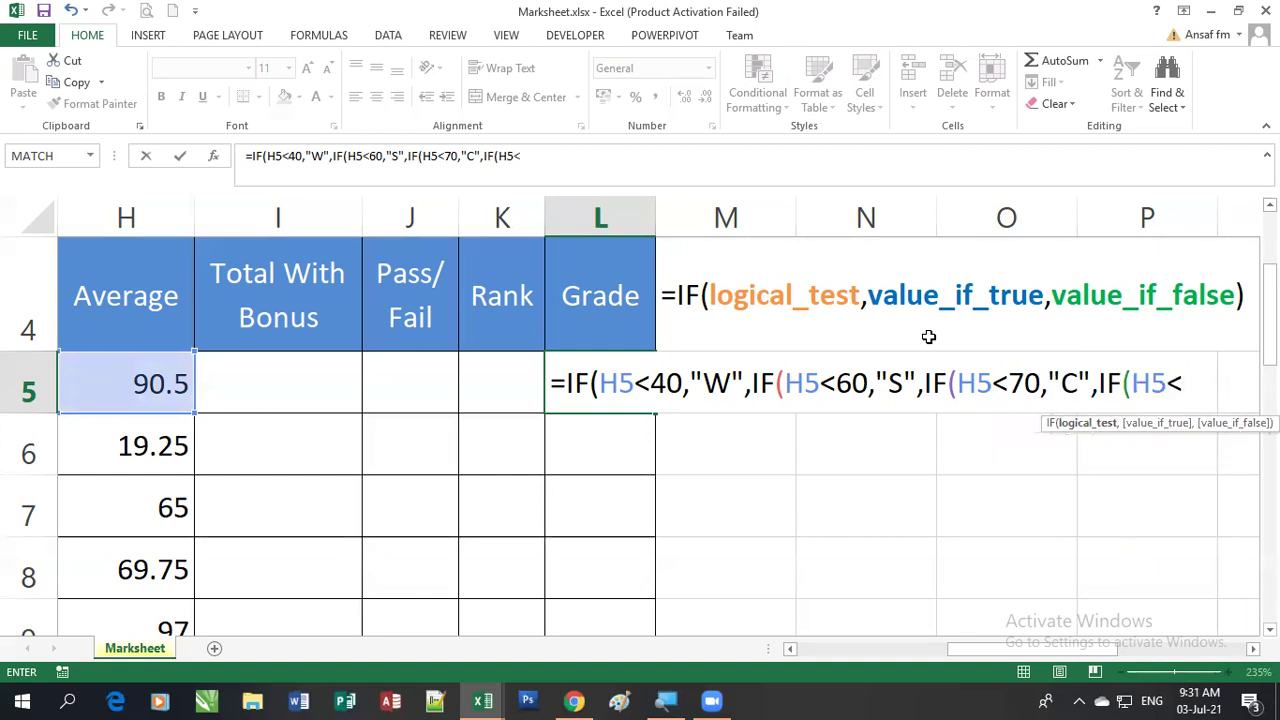
pyautogui.write('80,')
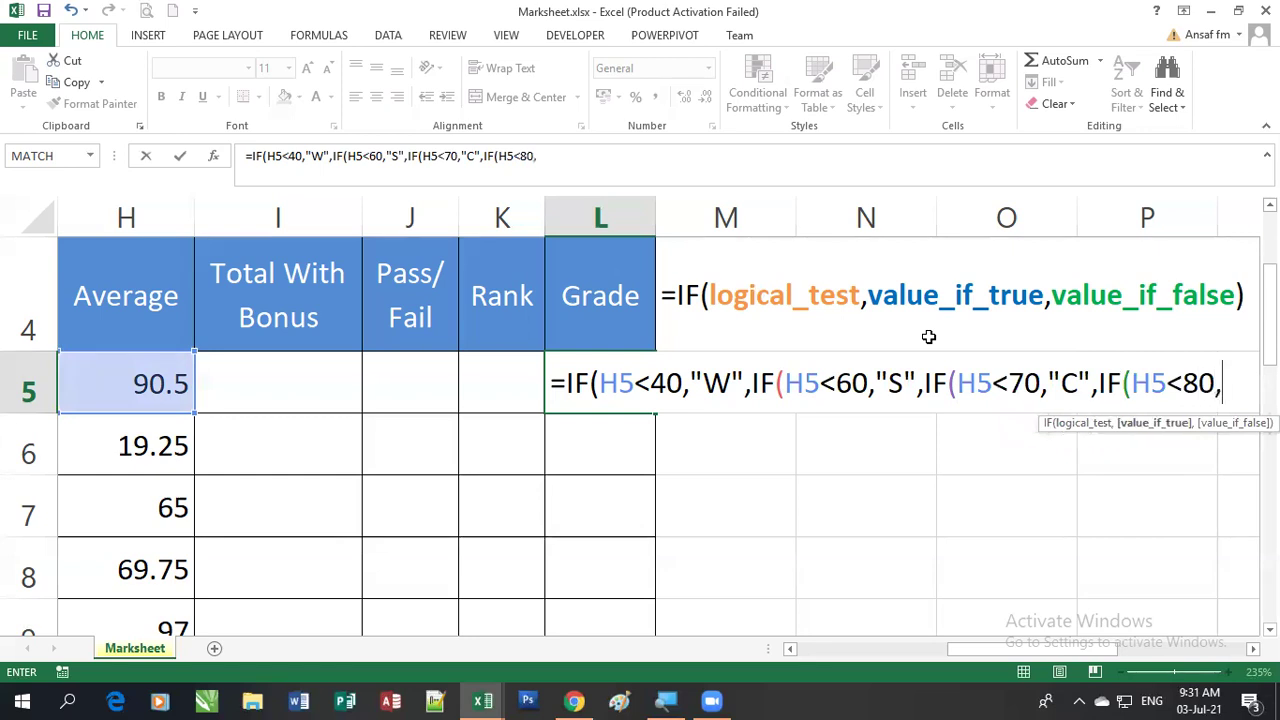
pyautogui.write('"')
pyautogui.write('B"')
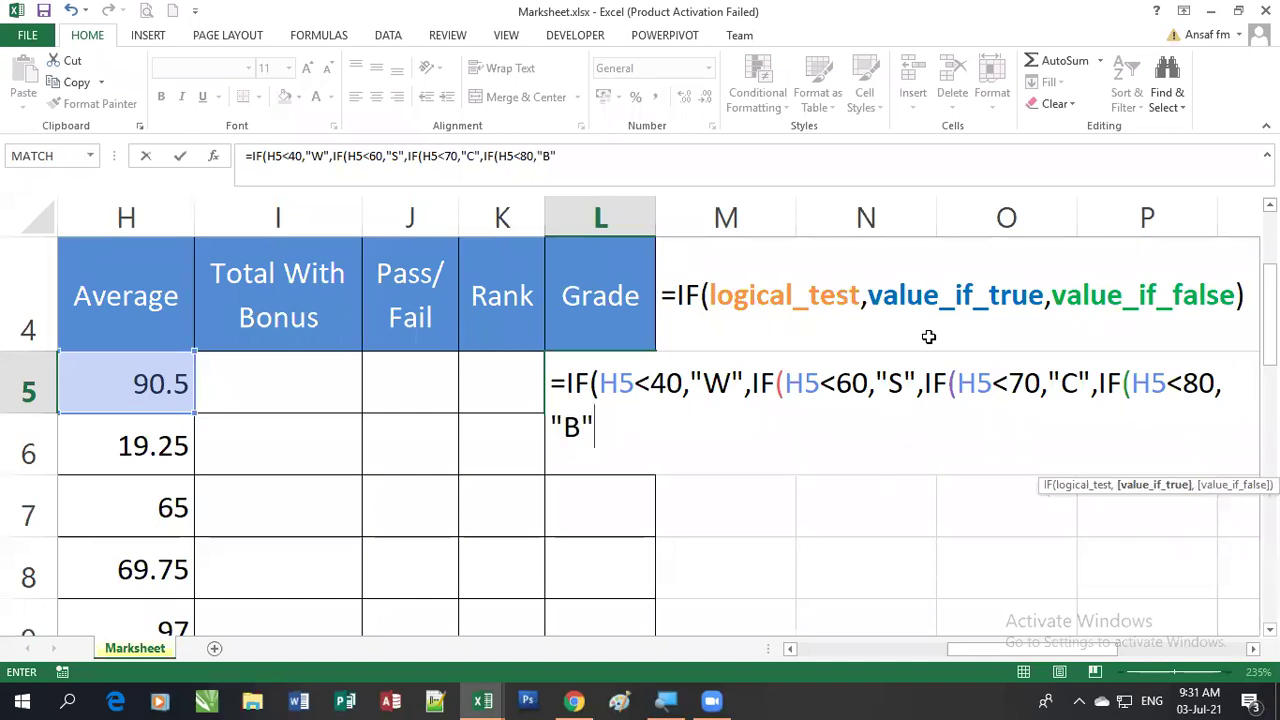
pyautogui.write(',')
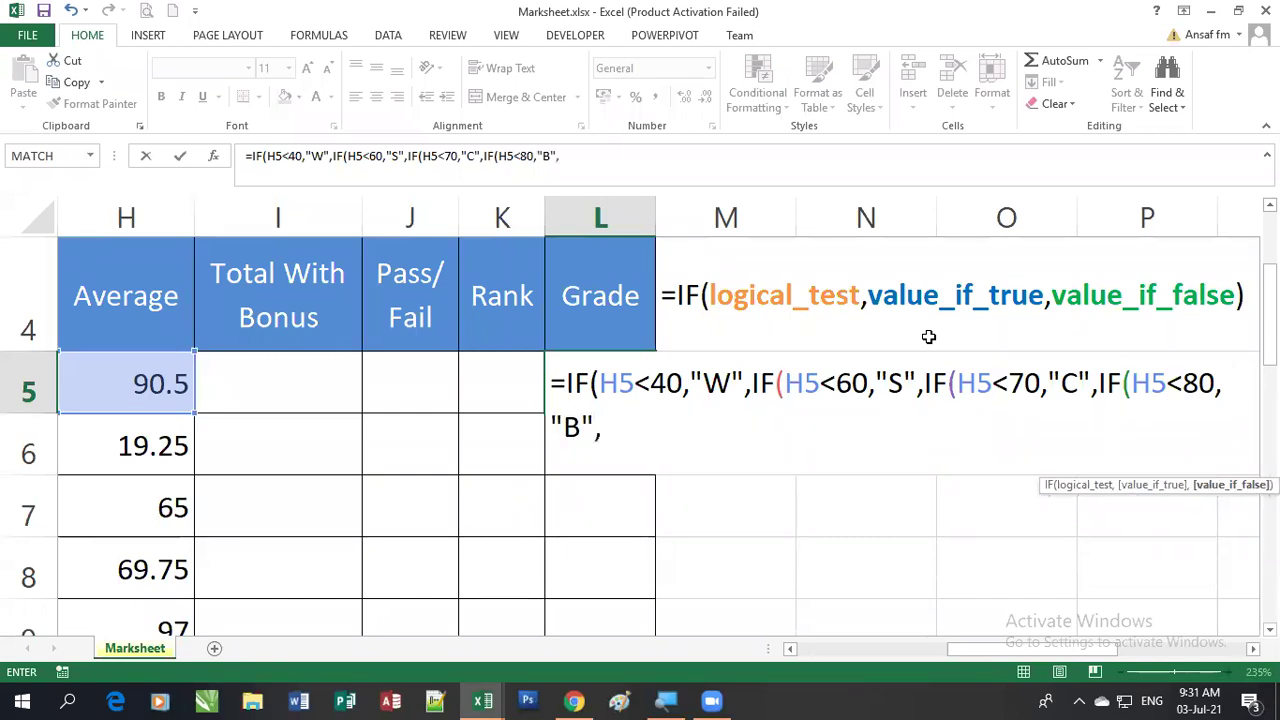
pyautogui.write('"A"')
pyautogui.write(')')
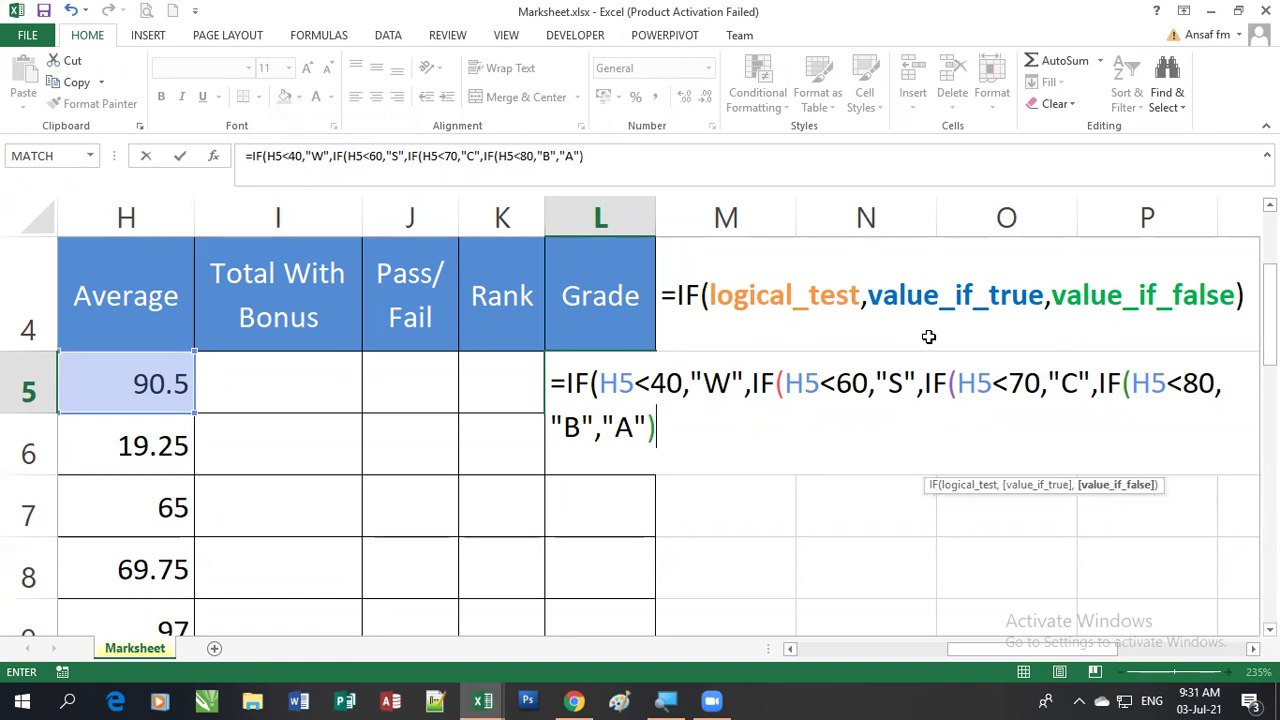
pyautogui.write(')')
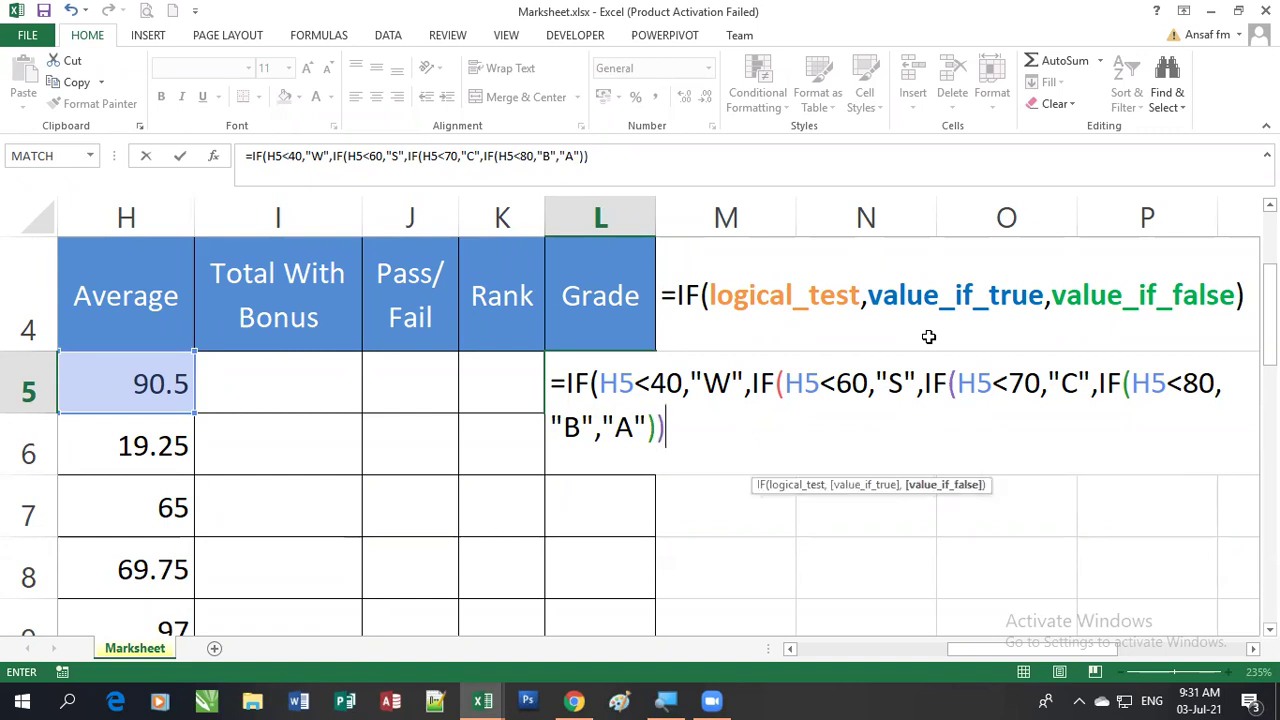
pyautogui.write(')')
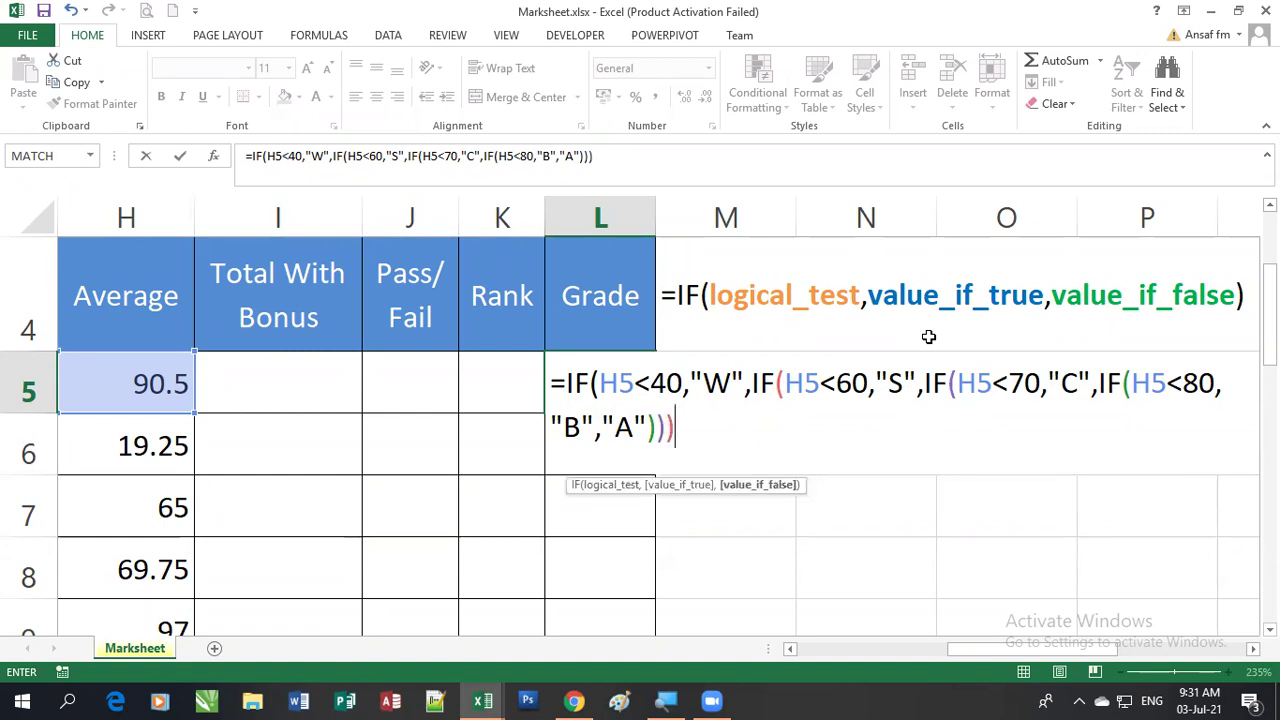
pyautogui.write(')')
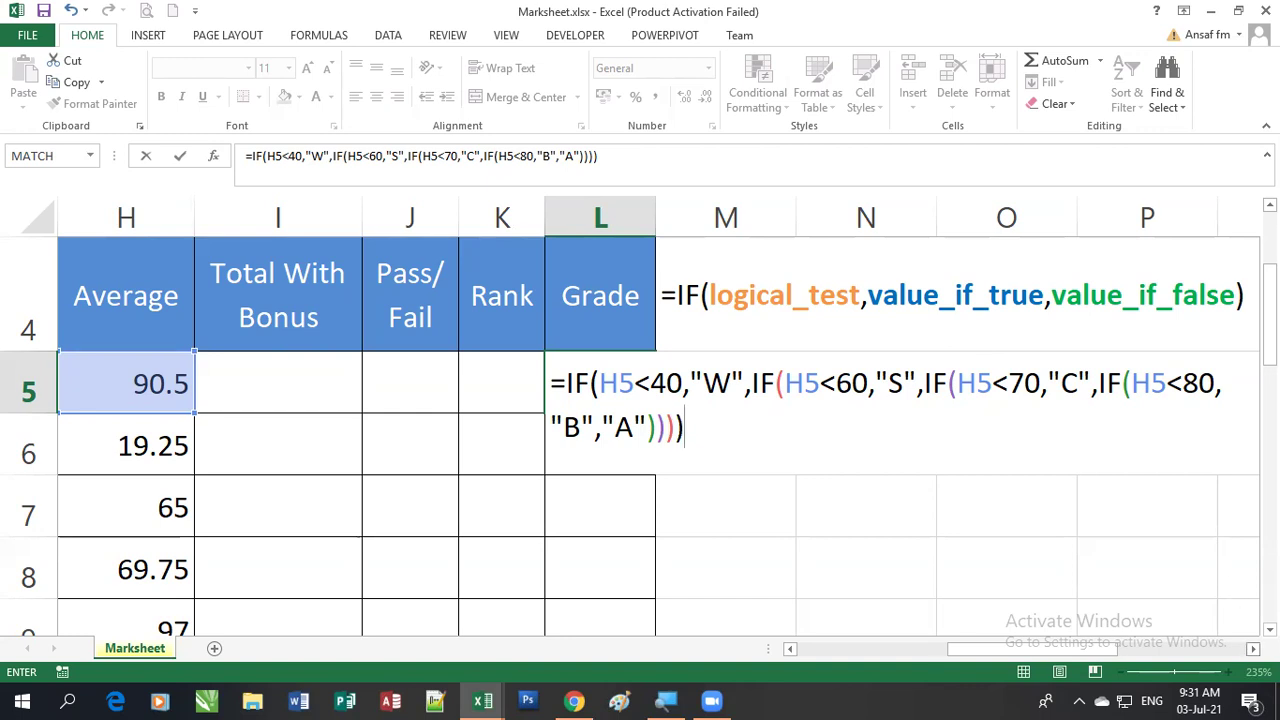
# Check the formula's end and commit it, so L5 shows grade A for the 90.5 average
pyautogui.click(1252, 649)
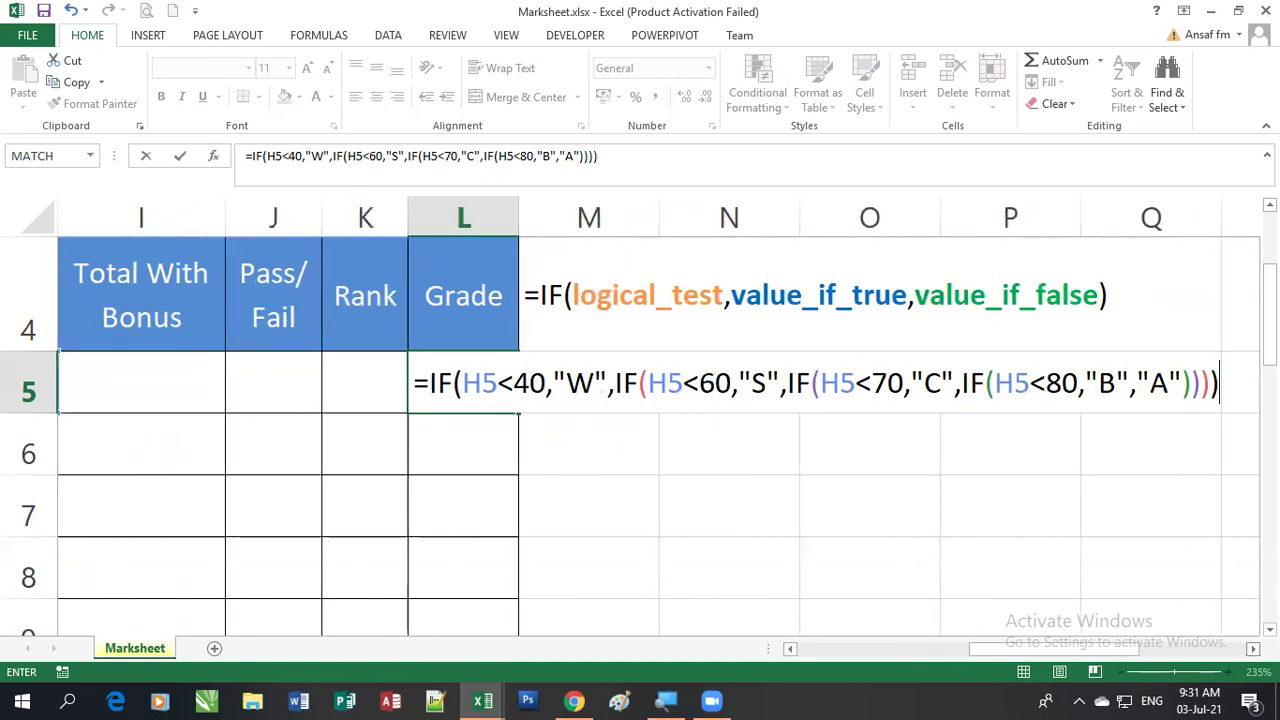
pyautogui.click(1252, 649)
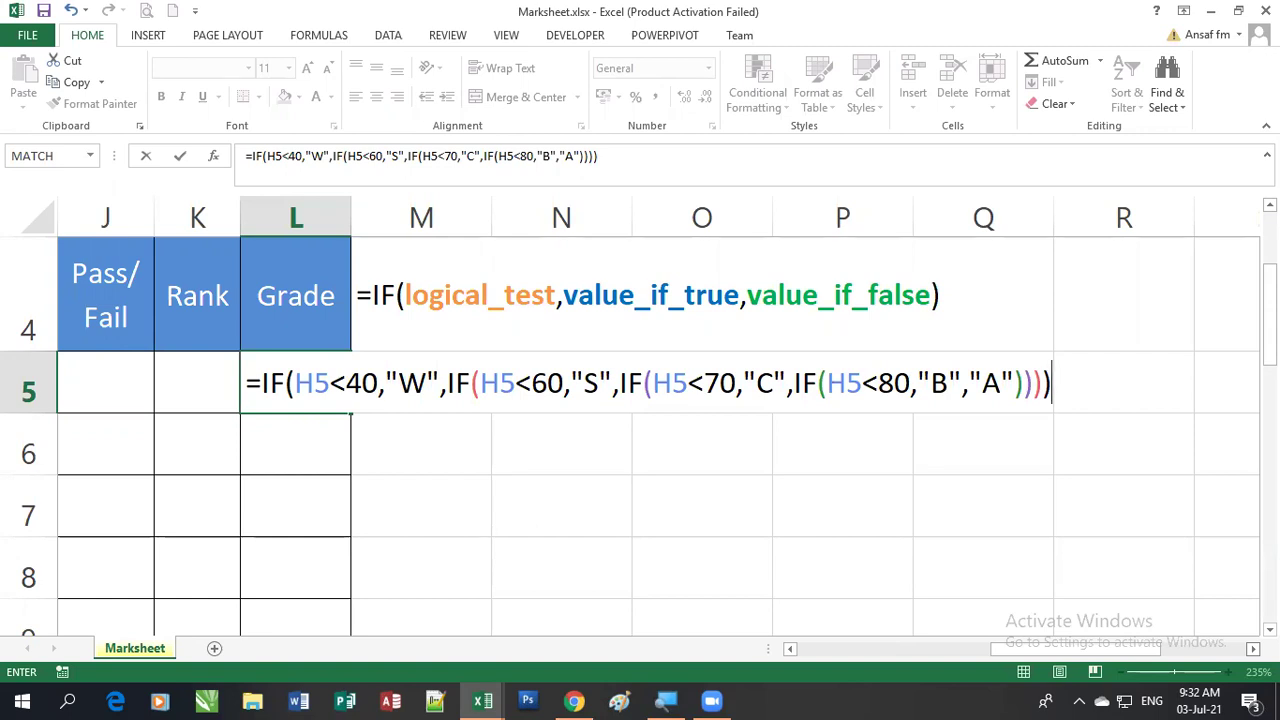
pyautogui.press('Return')
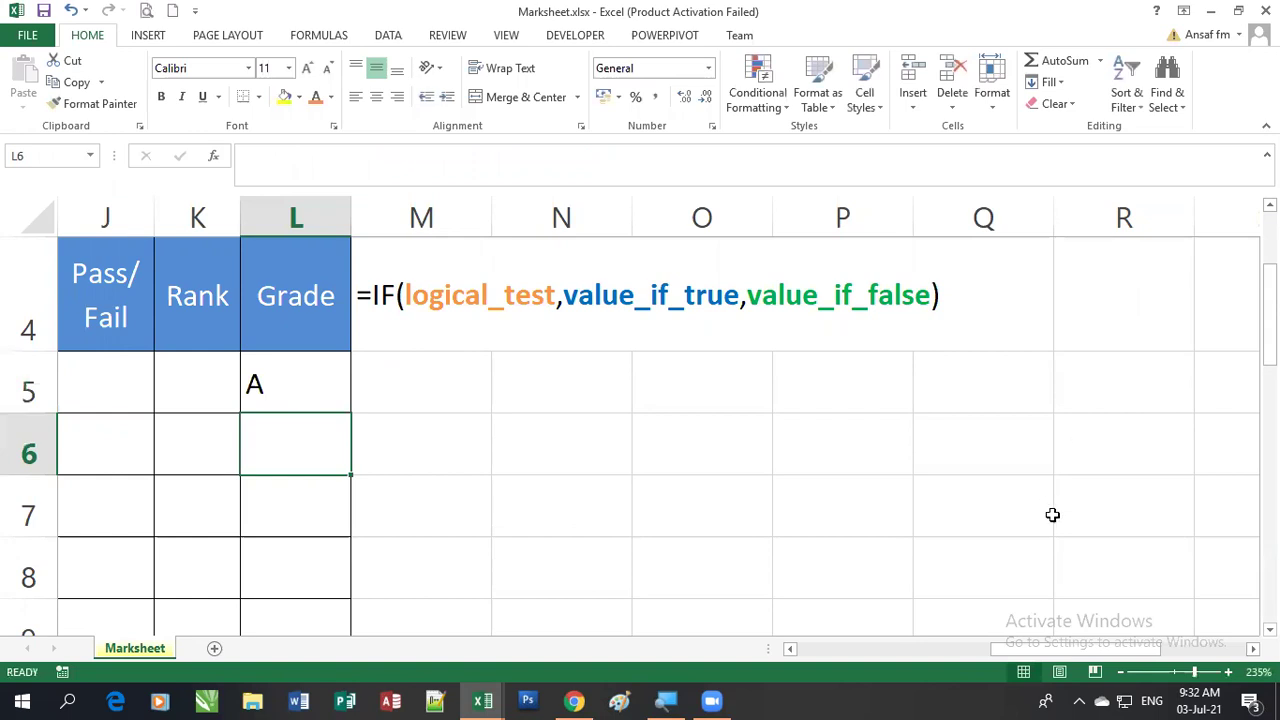
pyautogui.moveTo(1000, 649)
pyautogui.mouseDown()
pyautogui.moveTo(964, 668)
pyautogui.moveTo(926, 651)
pyautogui.mouseUp()
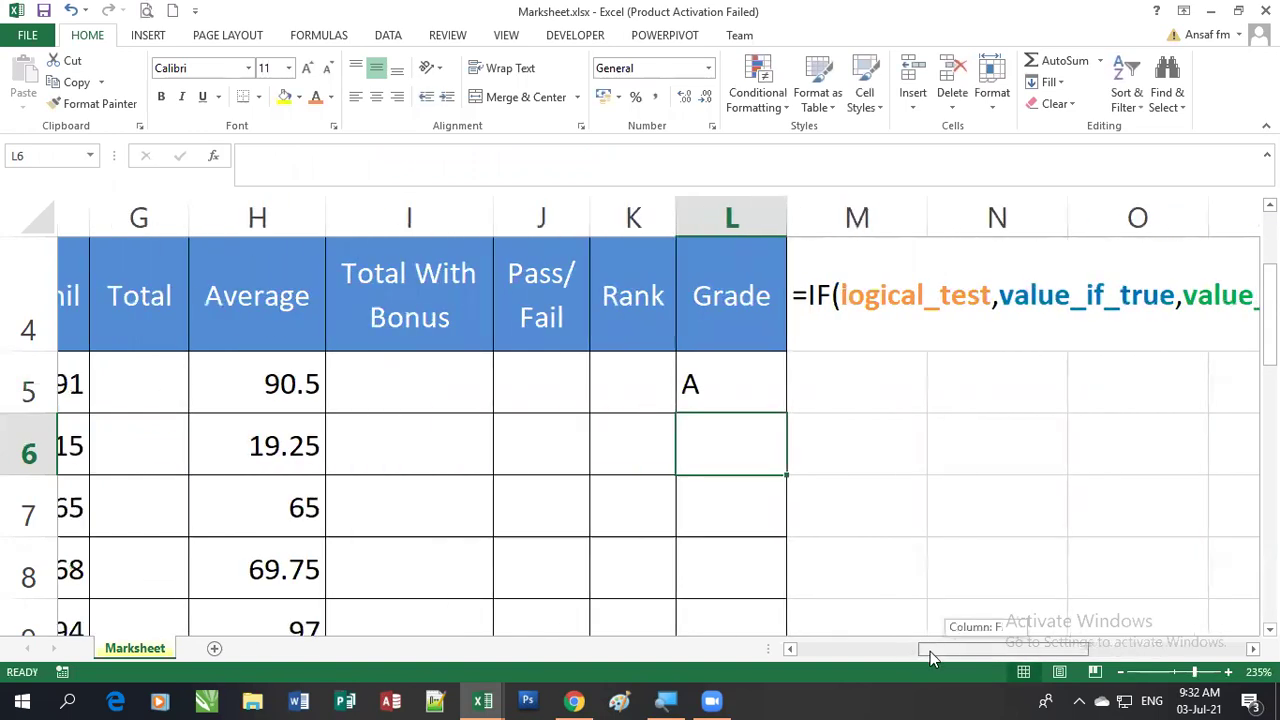
pyautogui.click(780, 396)
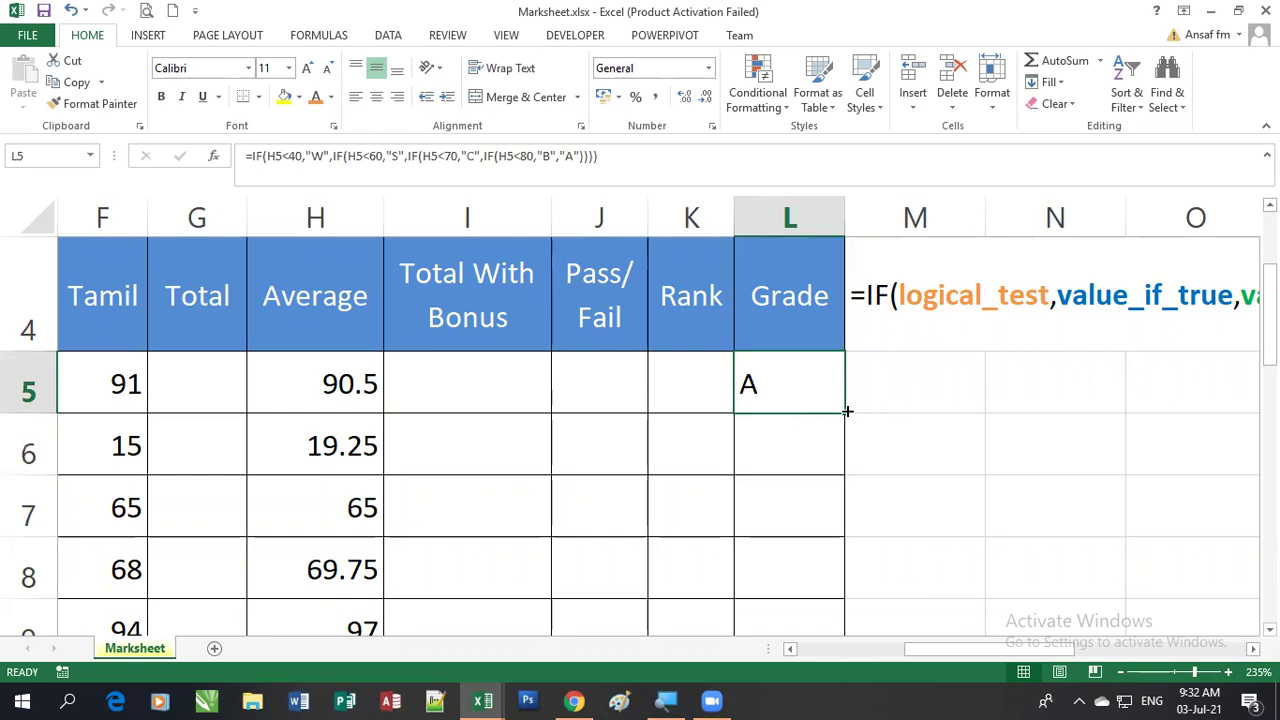
pyautogui.moveTo(845, 416); pyautogui.dragTo(840, 530)
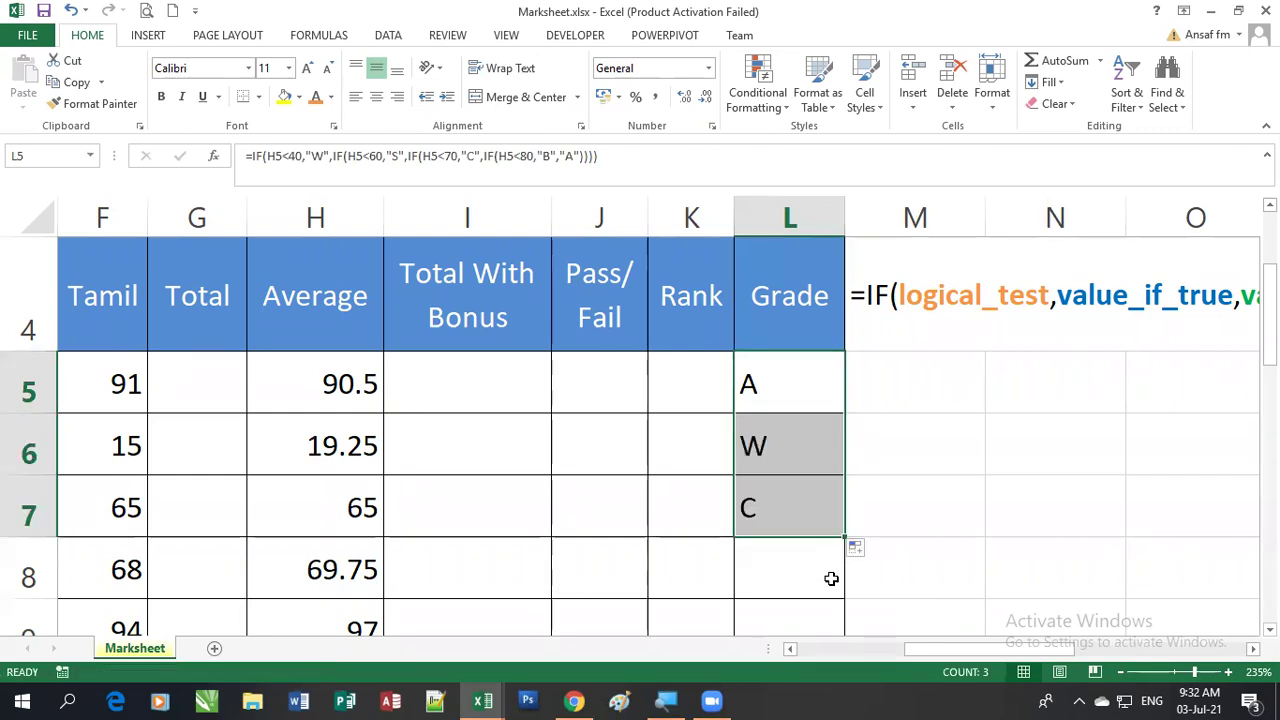
pyautogui.click(831, 588)
pyautogui.click(814, 389)
pyautogui.moveTo(846, 420)
pyautogui.mouseDown()
pyautogui.moveTo(841, 632)
pyautogui.moveTo(842, 540)
pyautogui.mouseUp()
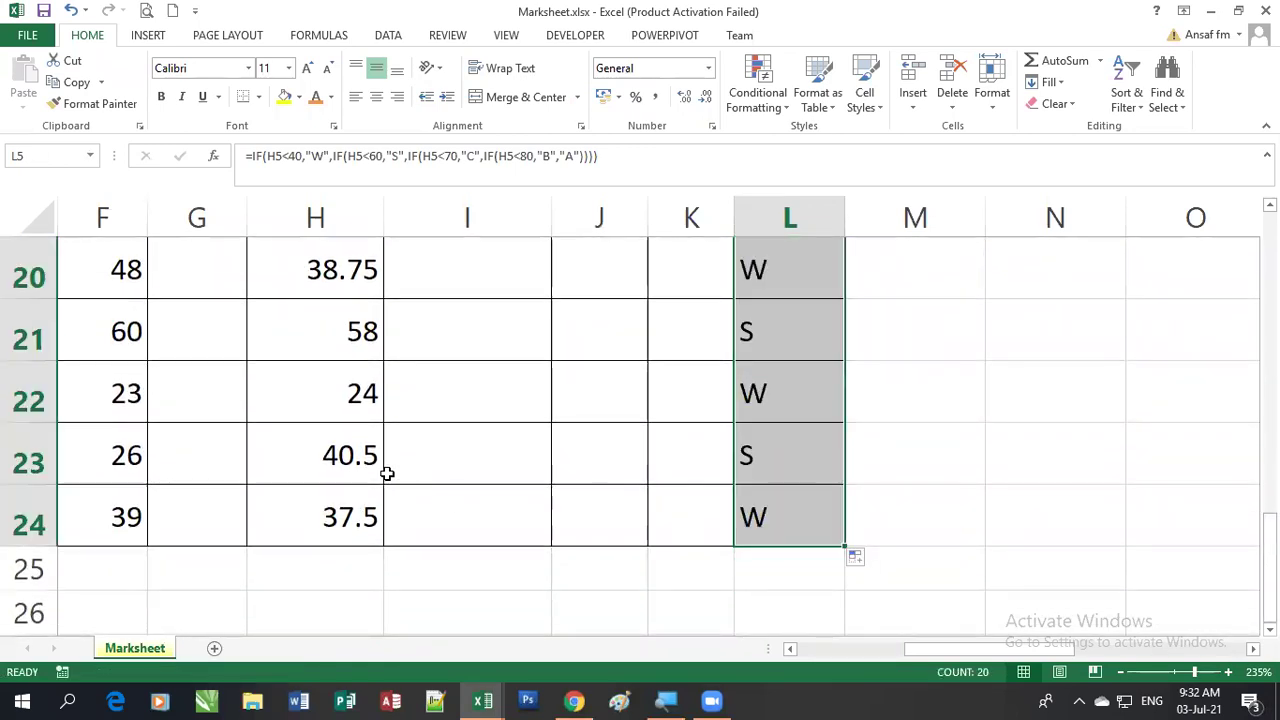
pyautogui.click(750, 460)
pyautogui.click(370, 516)
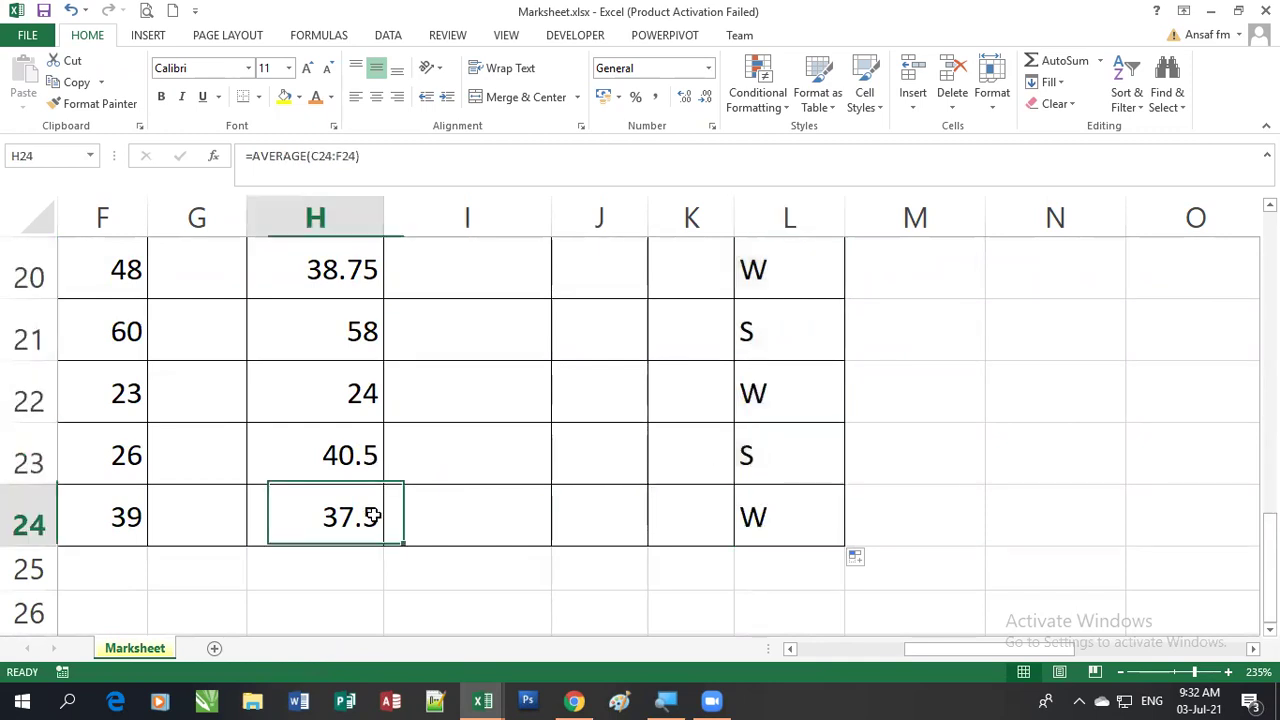
pyautogui.click(358, 395)
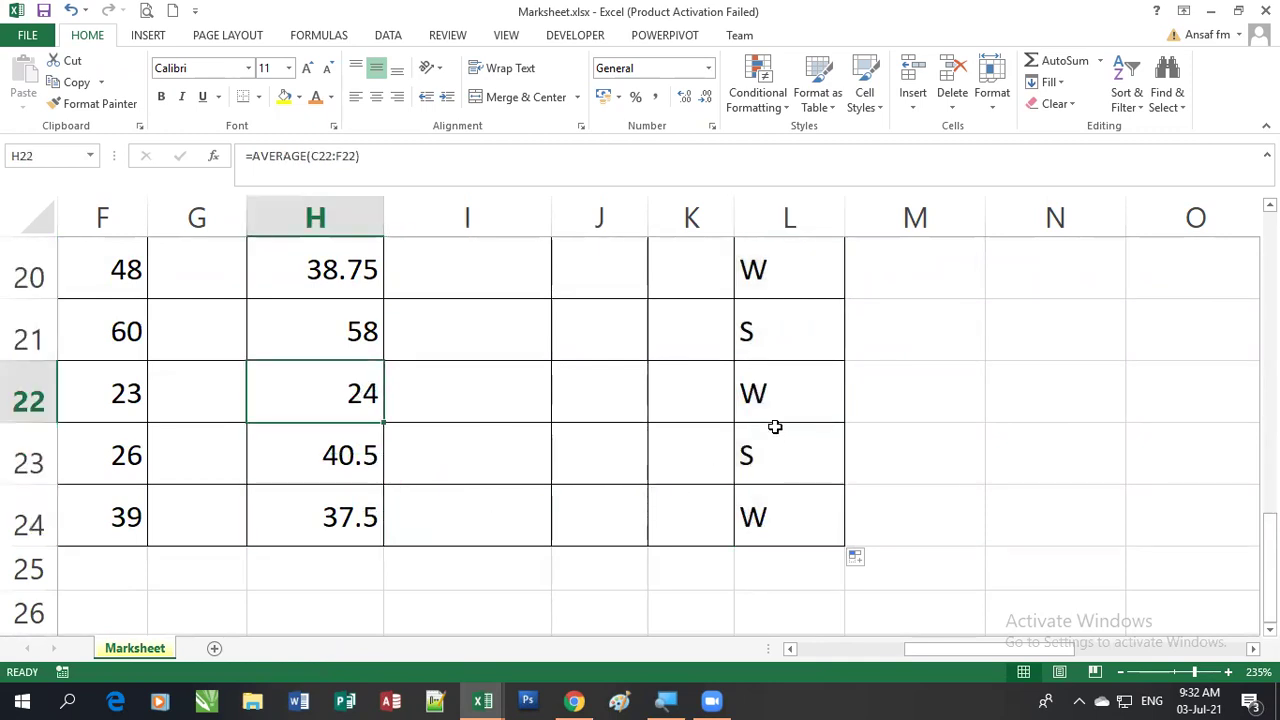
pyautogui.click(338, 338)
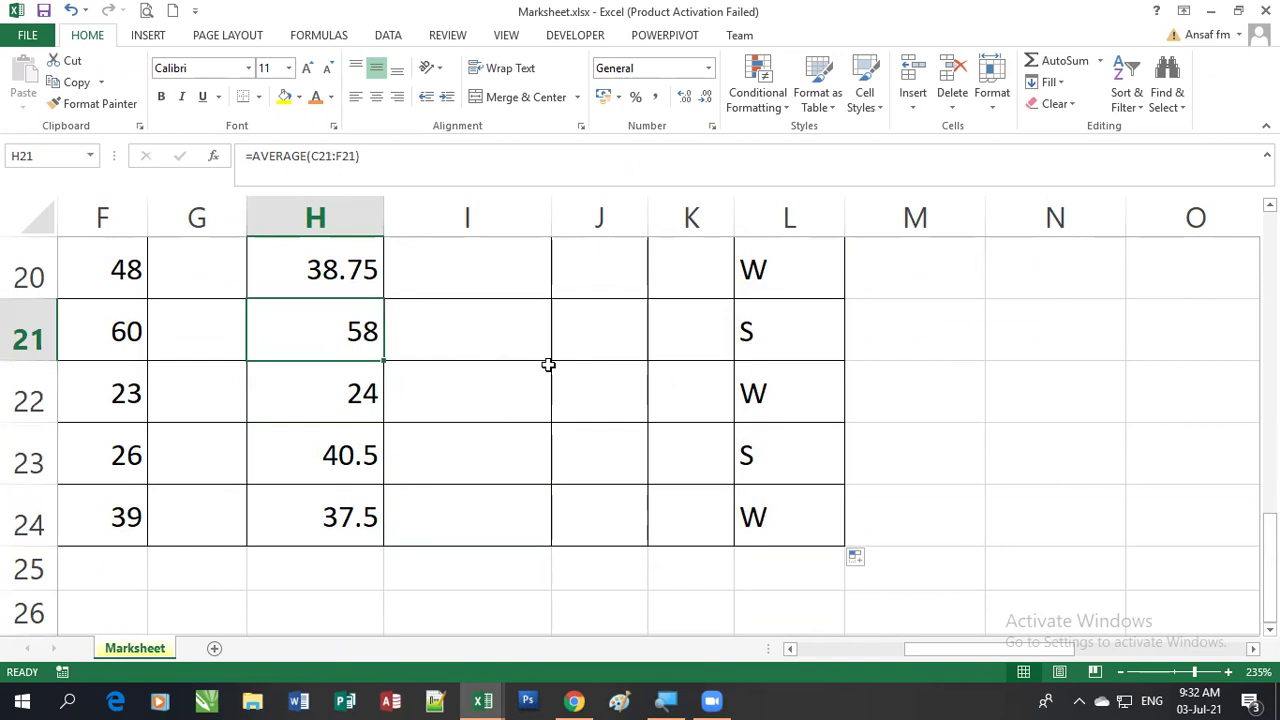
pyautogui.scroll(1, 681, 398)
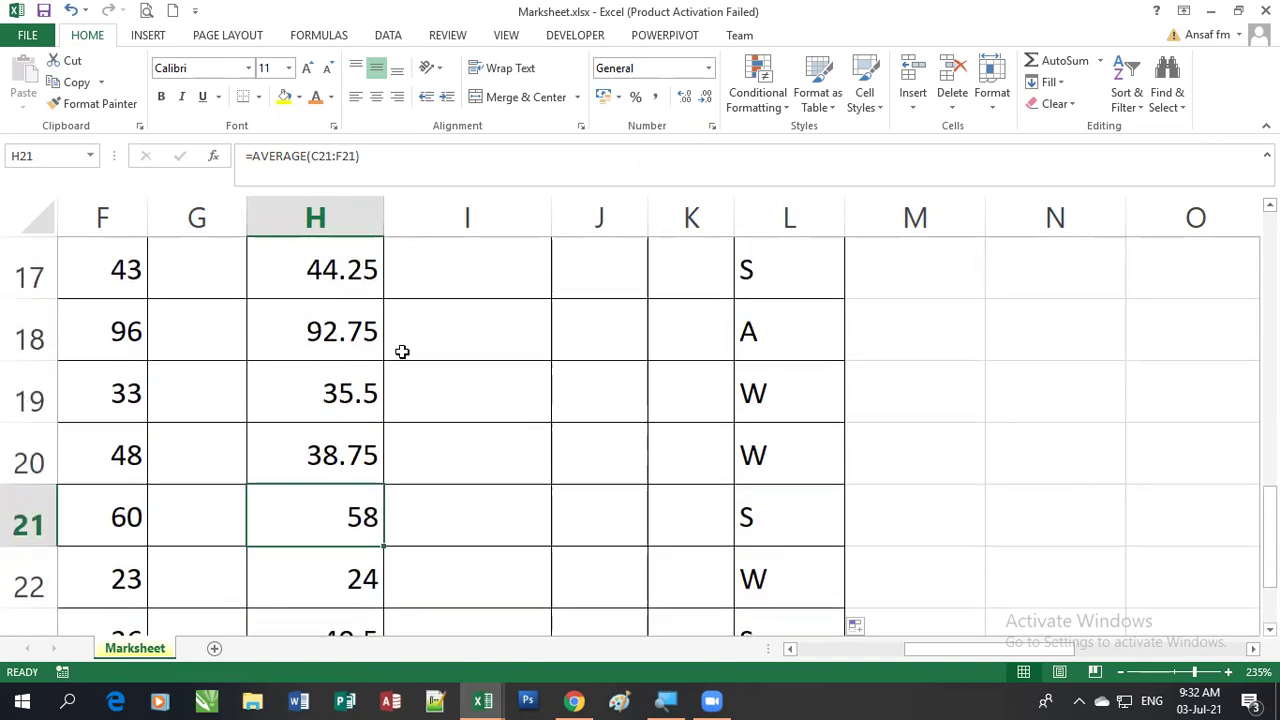
pyautogui.scroll(1, 825, 421)
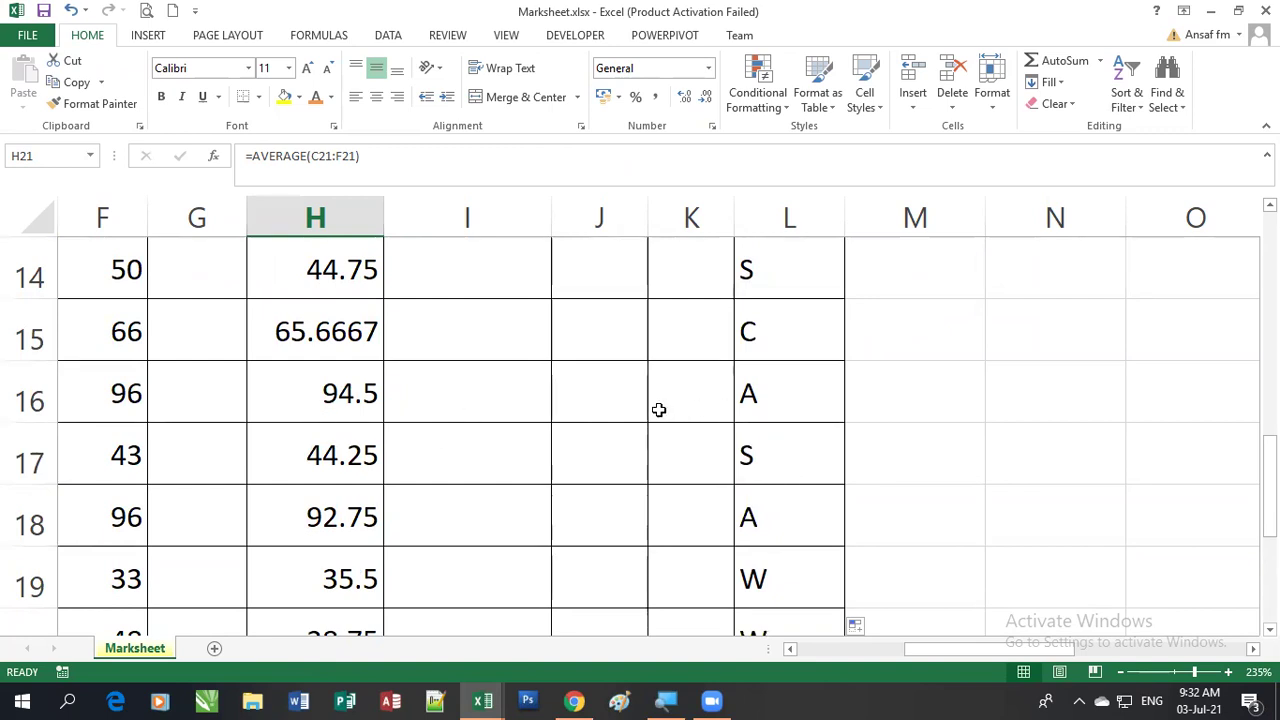
pyautogui.scroll(2, 797, 402)
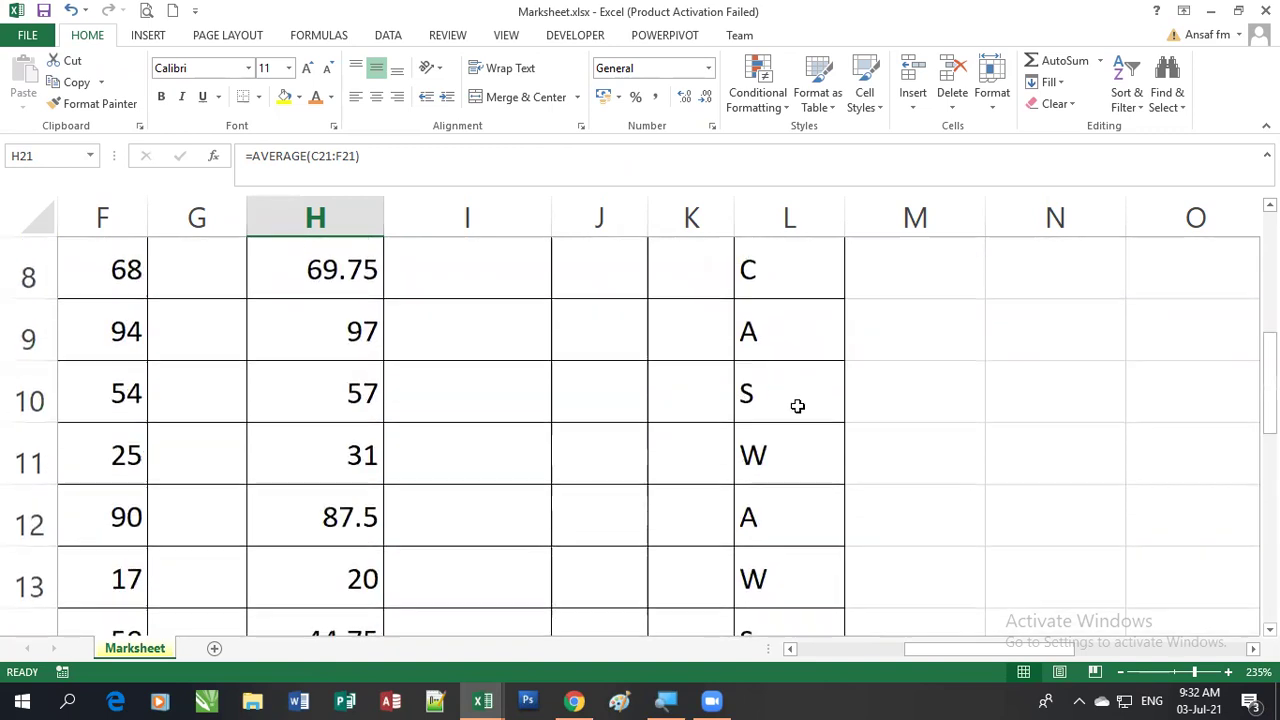
pyautogui.scroll(2, 787, 517)
pyautogui.scroll(-2, 787, 517)
pyautogui.scroll(-1, 787, 517)
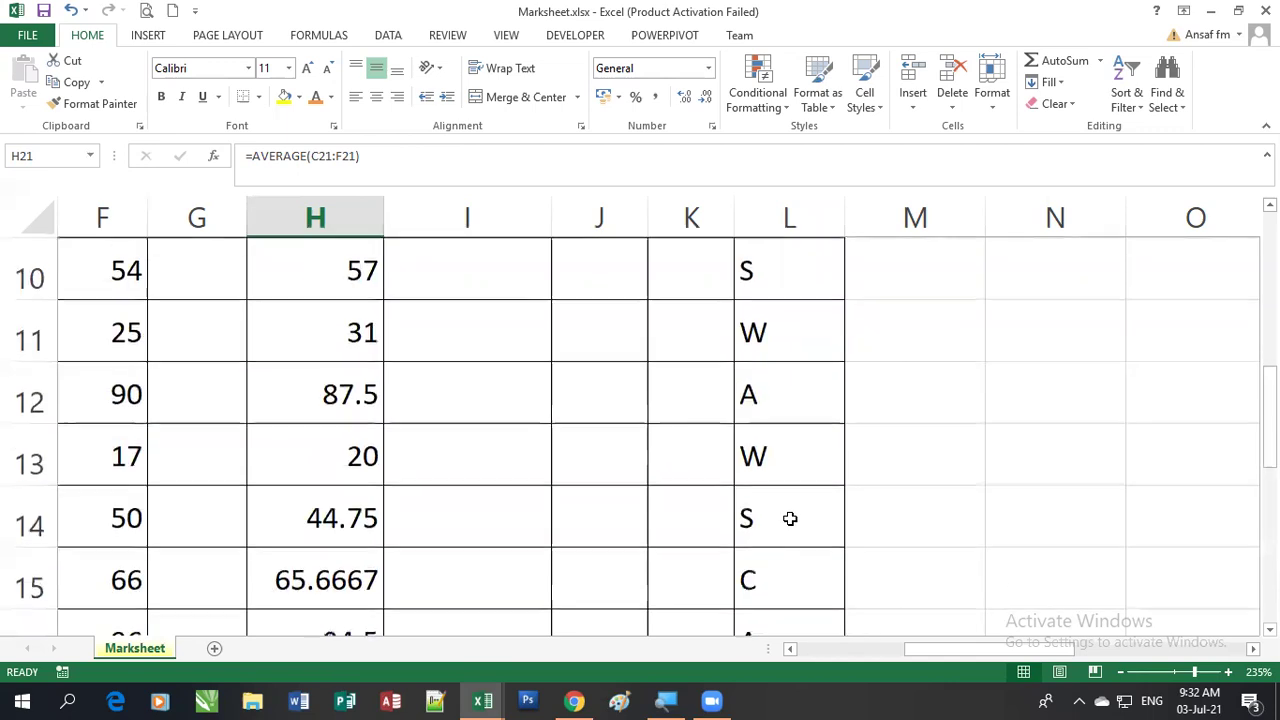
pyautogui.scroll(-3, 790, 518)
pyautogui.scroll(1, 790, 518)
pyautogui.scroll(1, 790, 518)
pyautogui.scroll(1, 790, 518)
pyautogui.scroll(1, 790, 518)
pyautogui.scroll(1, 790, 518)
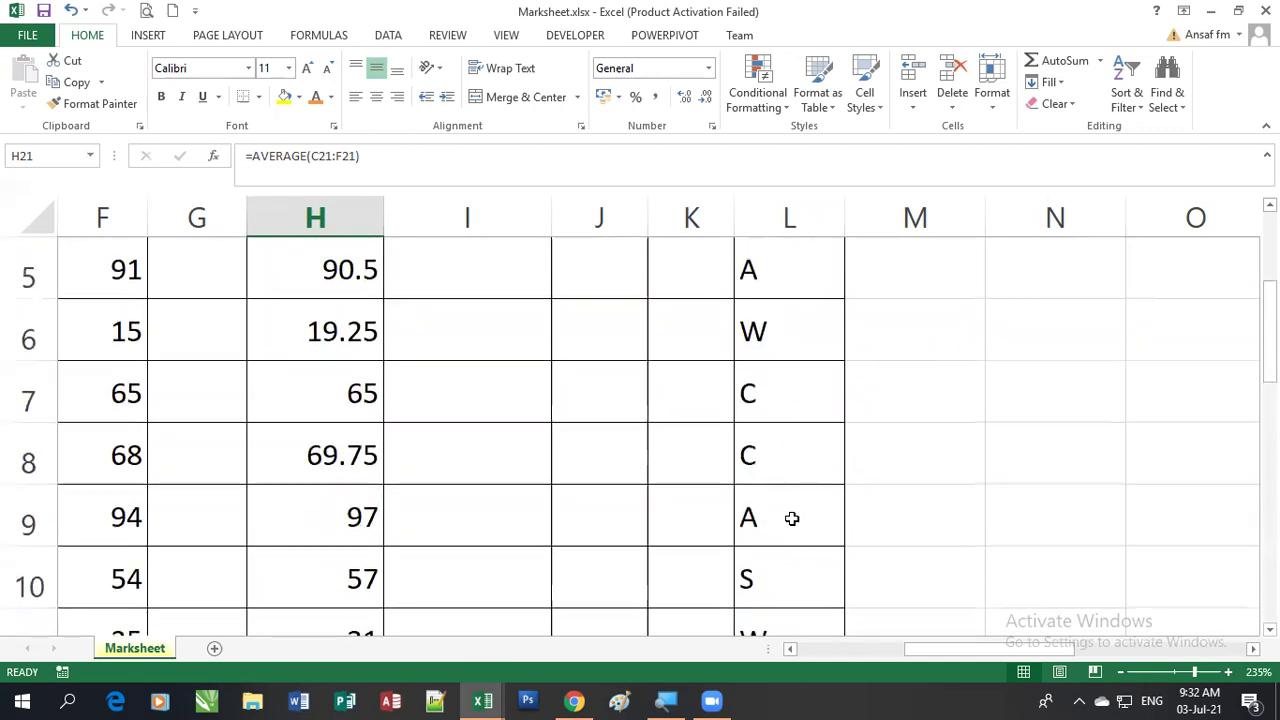
pyautogui.scroll(2, 790, 518)
pyautogui.scroll(-2, 790, 518)
pyautogui.moveTo(915, 648)
pyautogui.mouseDown()
pyautogui.moveTo(830, 648)
pyautogui.moveTo(896, 652)
pyautogui.mouseUp()
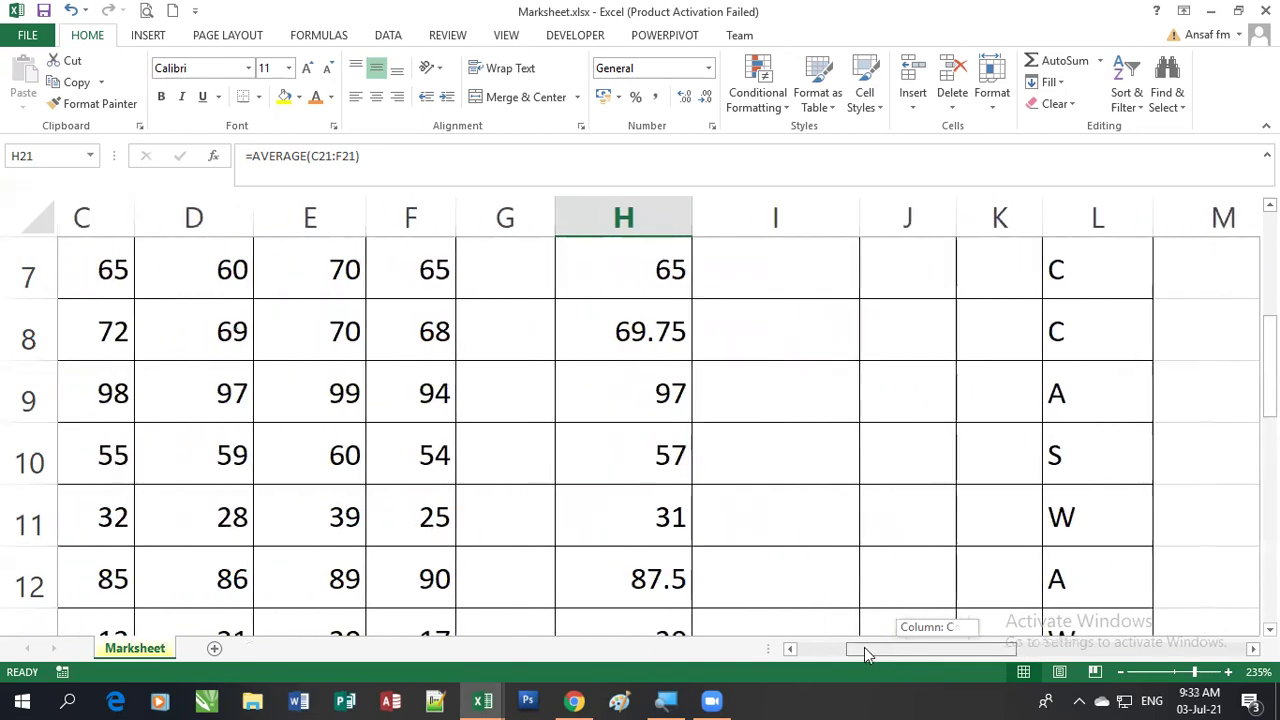
pyautogui.moveTo(896, 652); pyautogui.dragTo(830, 648)
pyautogui.click(395, 517)
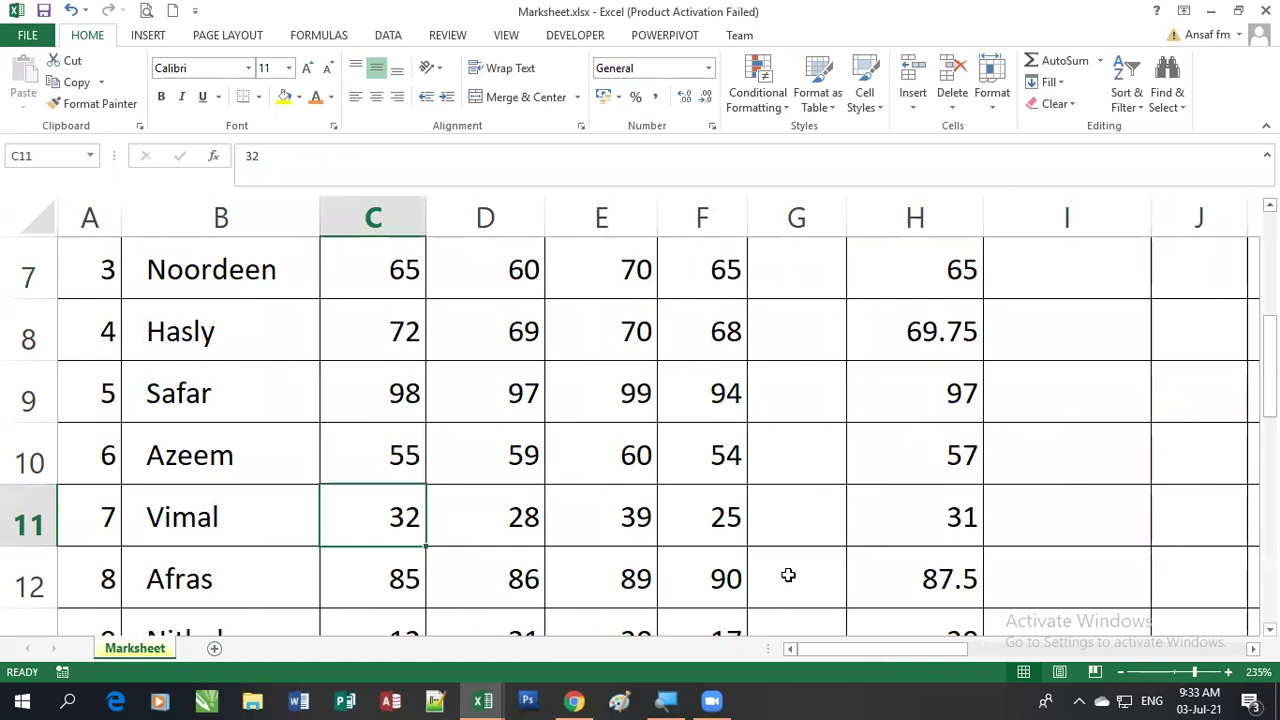
pyautogui.write('85')
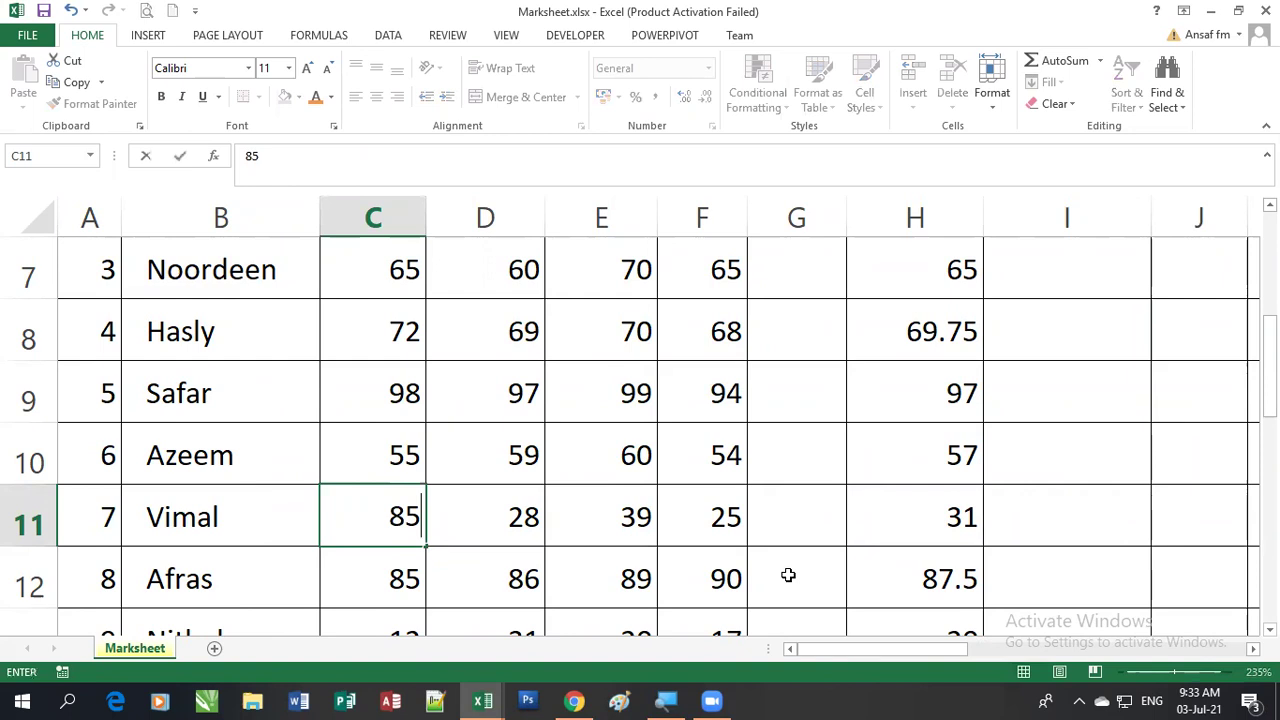
pyautogui.press('Tab')
pyautogui.press('Tab')
pyautogui.press('Left')
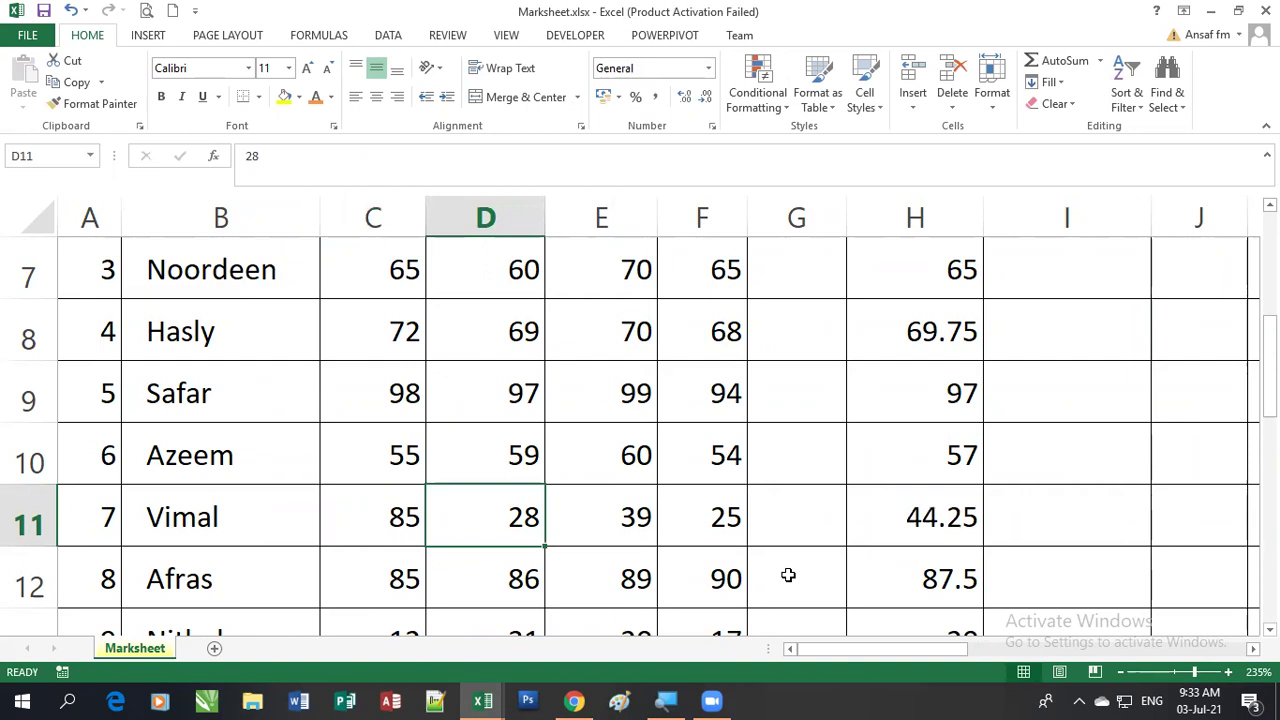
pyautogui.write('58')
pyautogui.press('Tab')
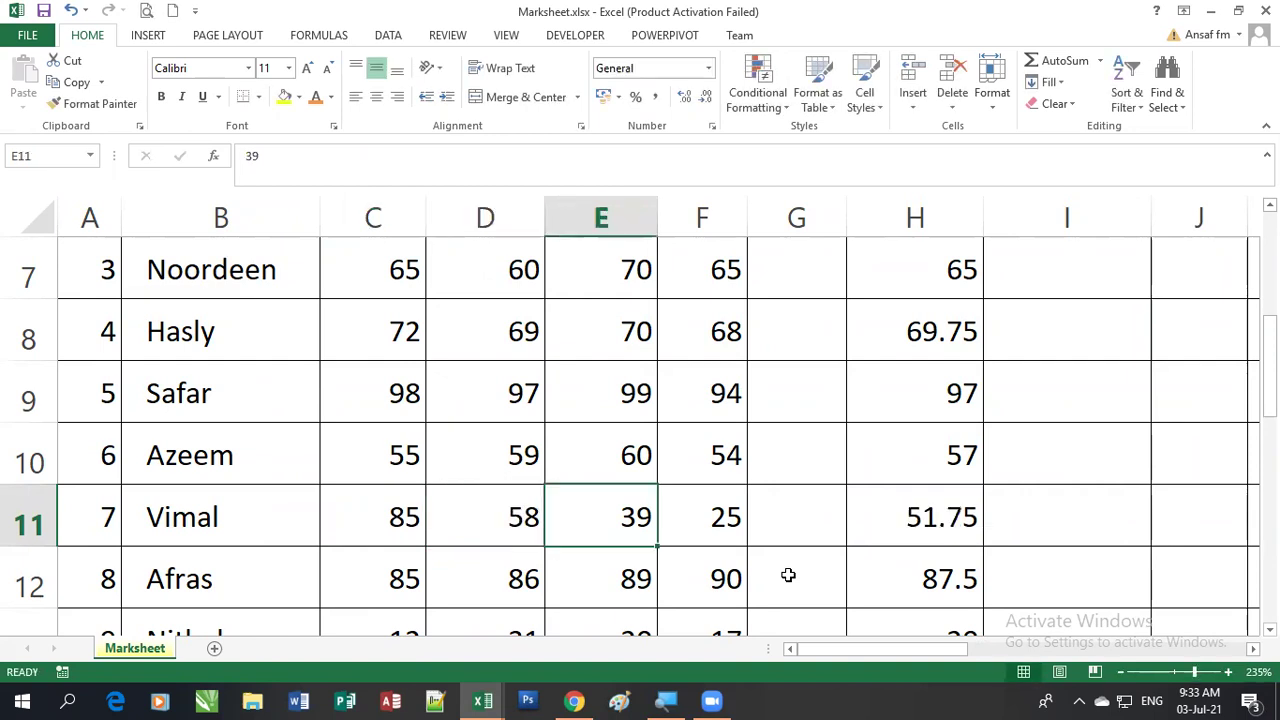
pyautogui.write('9')
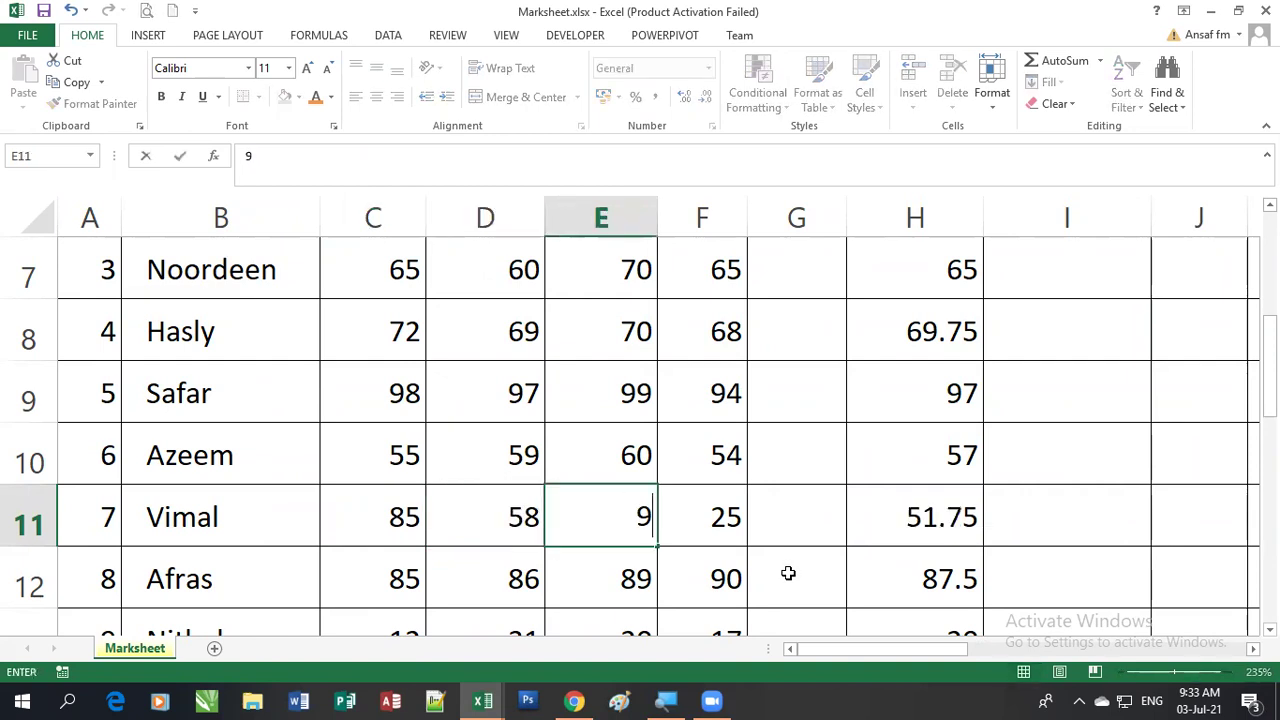
pyautogui.write('4')
pyautogui.press('Tab')
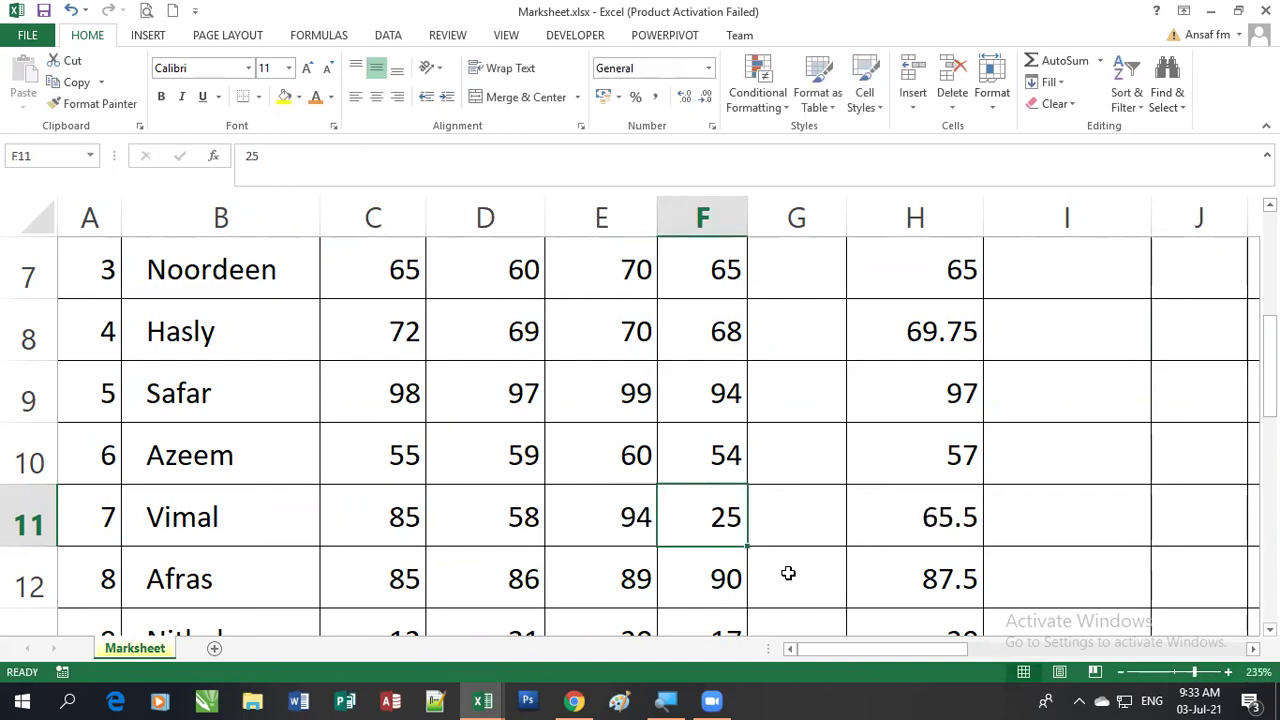
pyautogui.write('92')
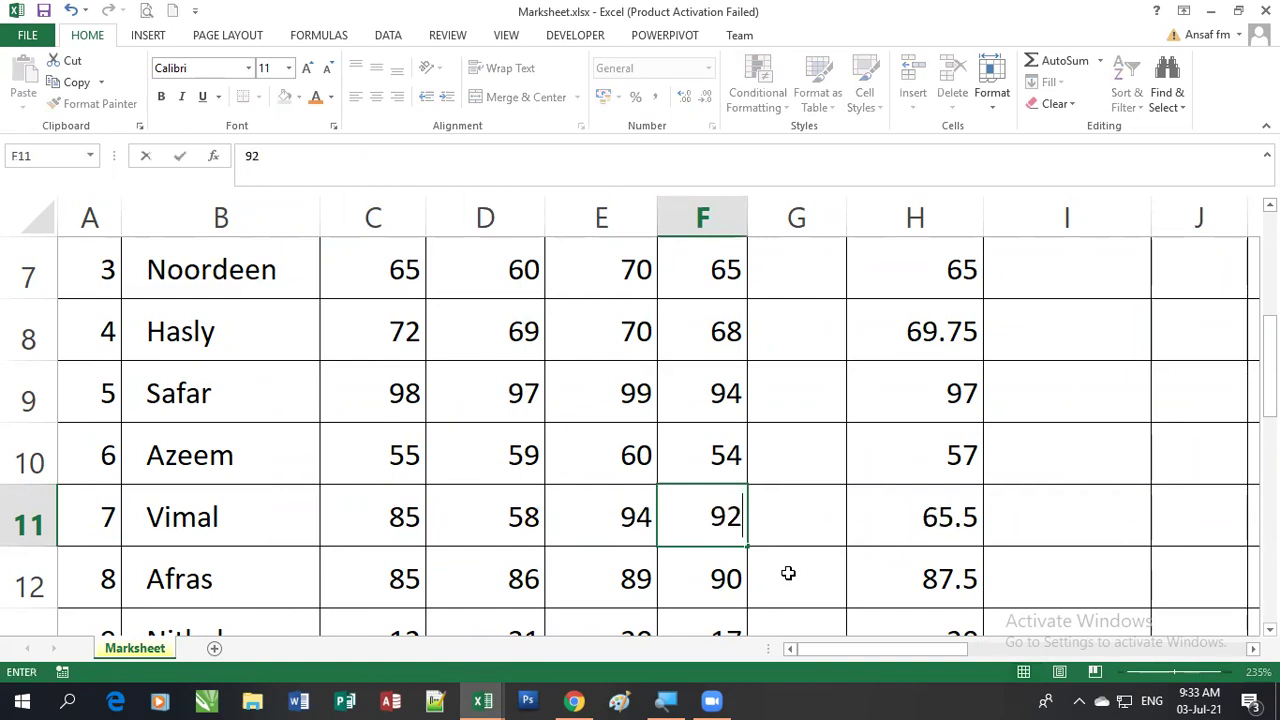
pyautogui.press('Return')
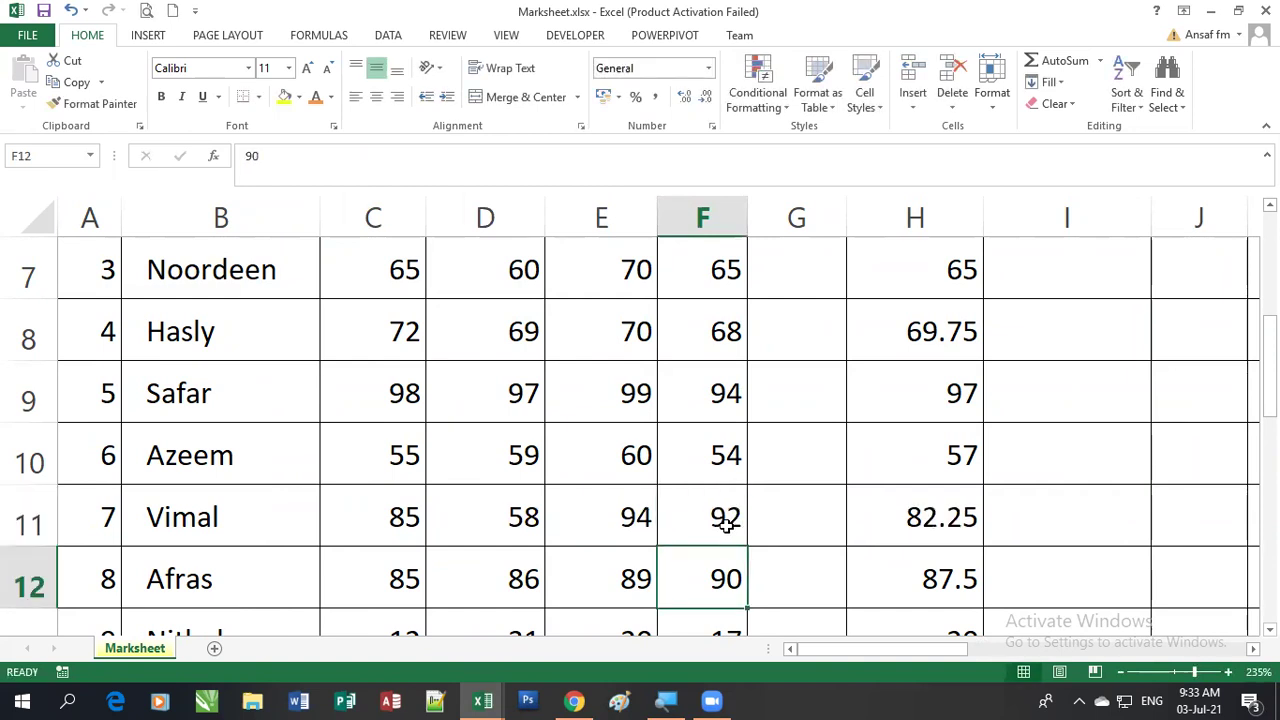
pyautogui.click(726, 524)
pyautogui.write('75')
pyautogui.press('Return')
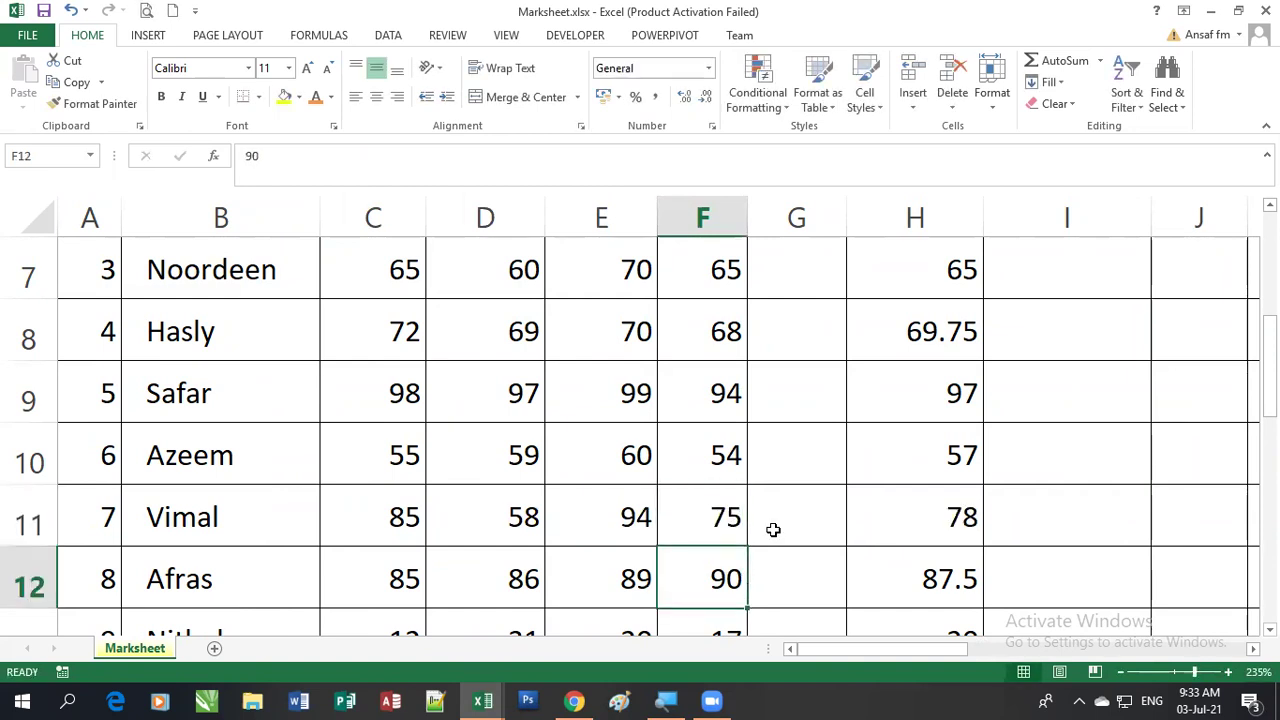
pyautogui.moveTo(941, 647)
pyautogui.mouseDown()
pyautogui.moveTo(1040, 647)
pyautogui.moveTo(860, 648)
pyautogui.mouseUp()
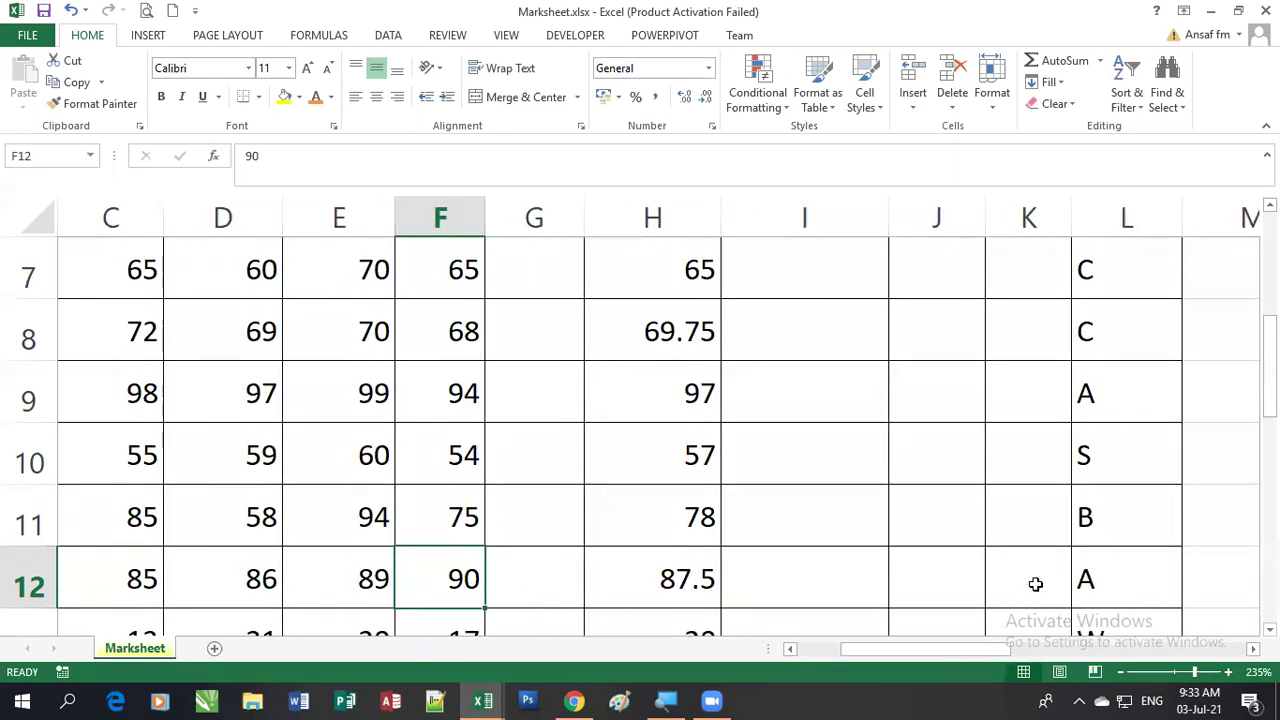
pyautogui.click(1104, 534)
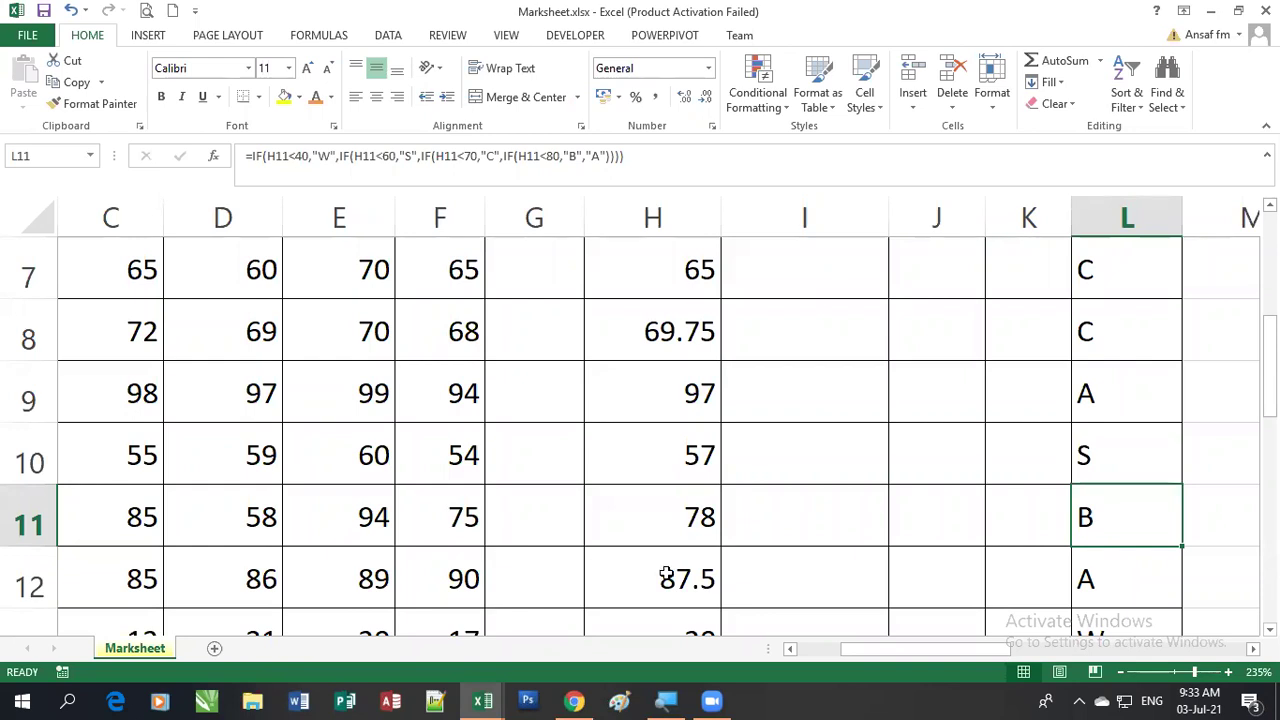
pyautogui.hotkey('ctrl', 'z')
pyautogui.hotkey('ctrl', 'z')
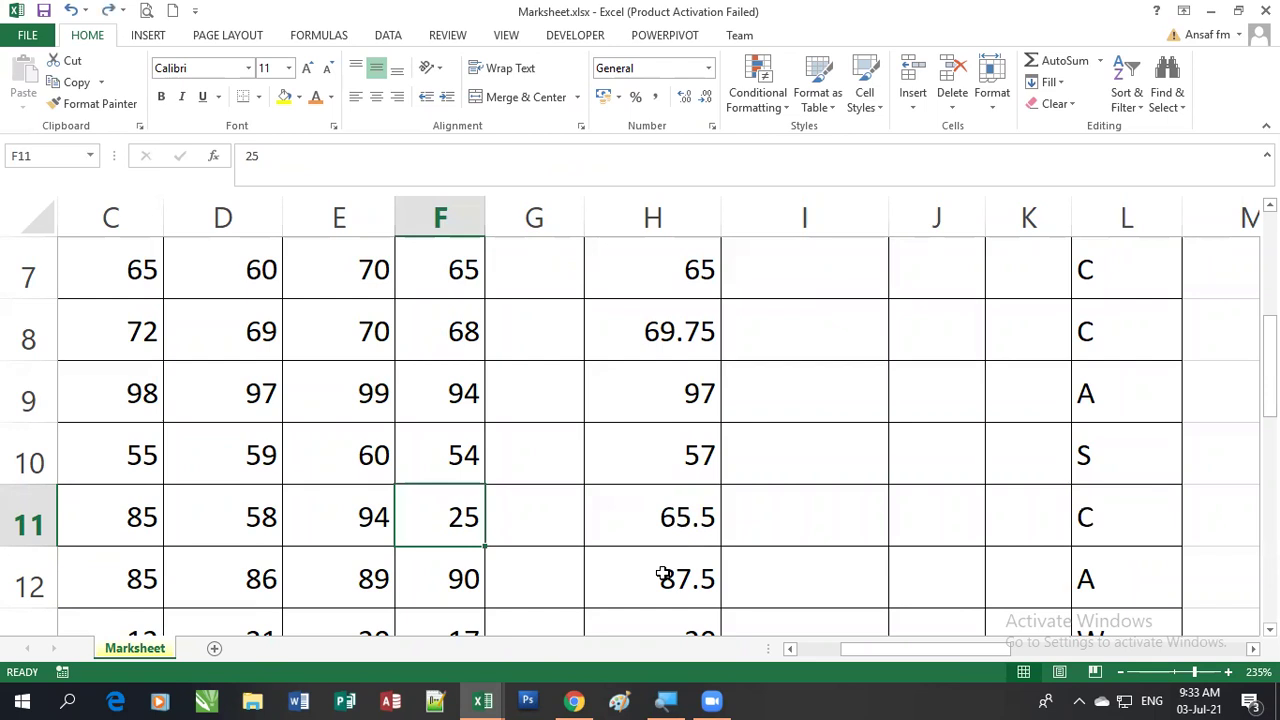
pyautogui.hotkey('ctrl', 'z')
pyautogui.hotkey('ctrl', 'z')
pyautogui.hotkey('ctrl', 'z')
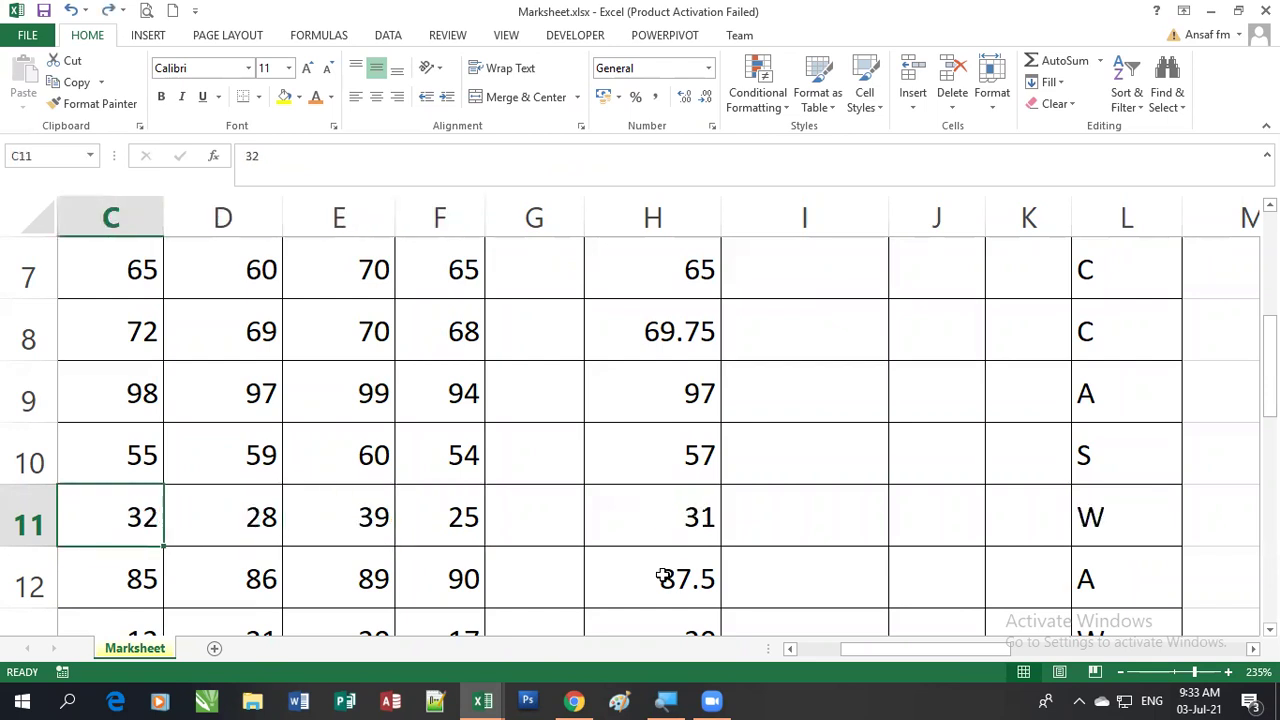
pyautogui.scroll(1, 640, 430)
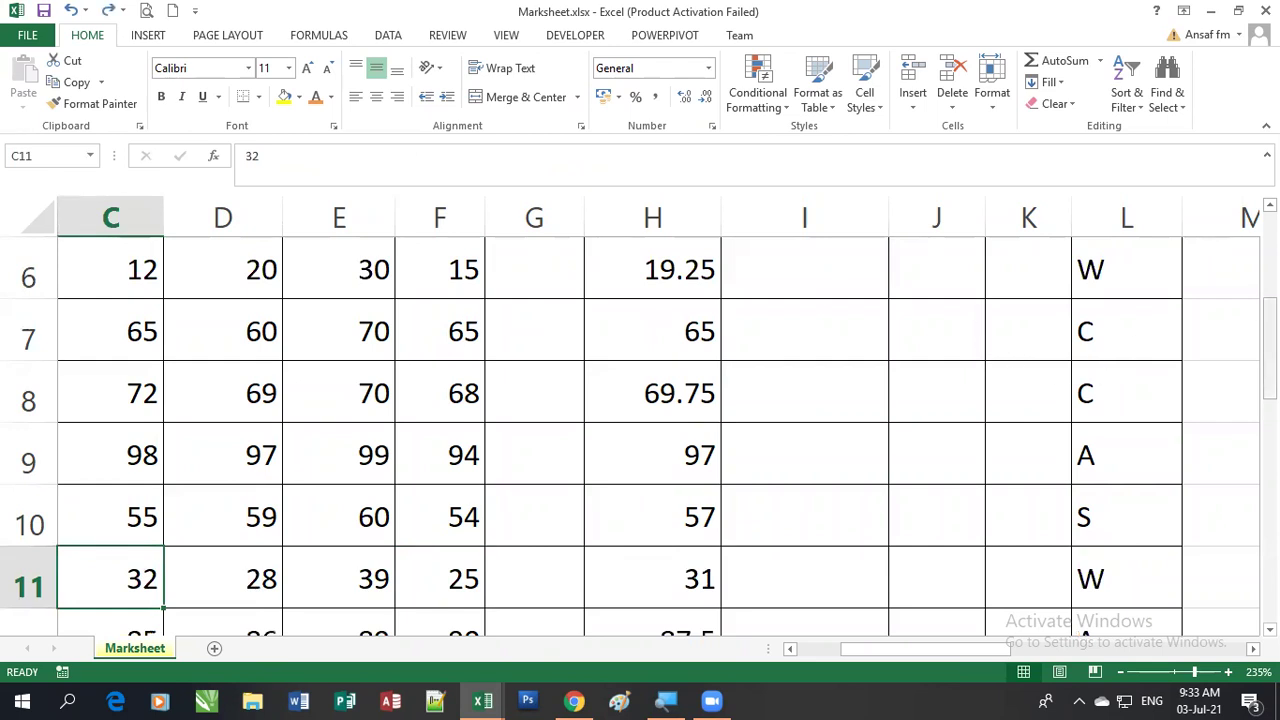
pyautogui.scroll(1, 1269, 340)
pyautogui.scroll(1, 1246, 284)
pyautogui.scroll(3, 1246, 284)
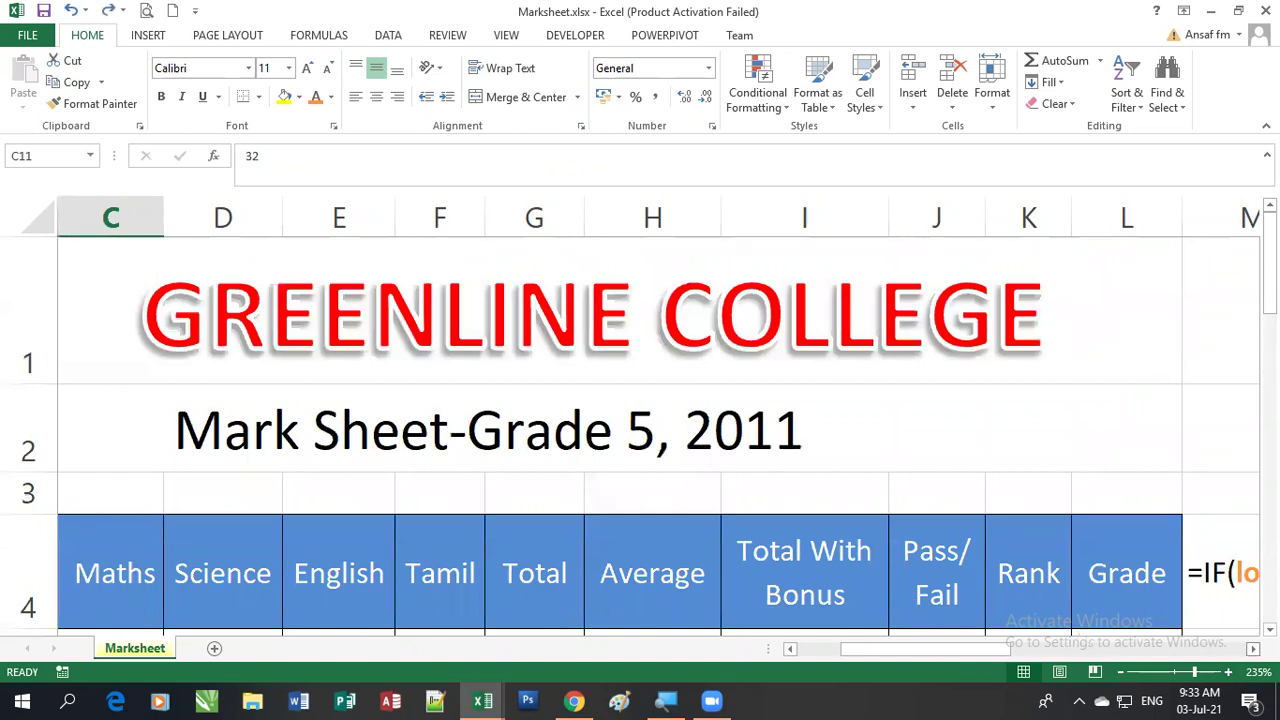
pyautogui.hscroll(5, 1245, 675)
pyautogui.scroll(-2, 1245, 675)
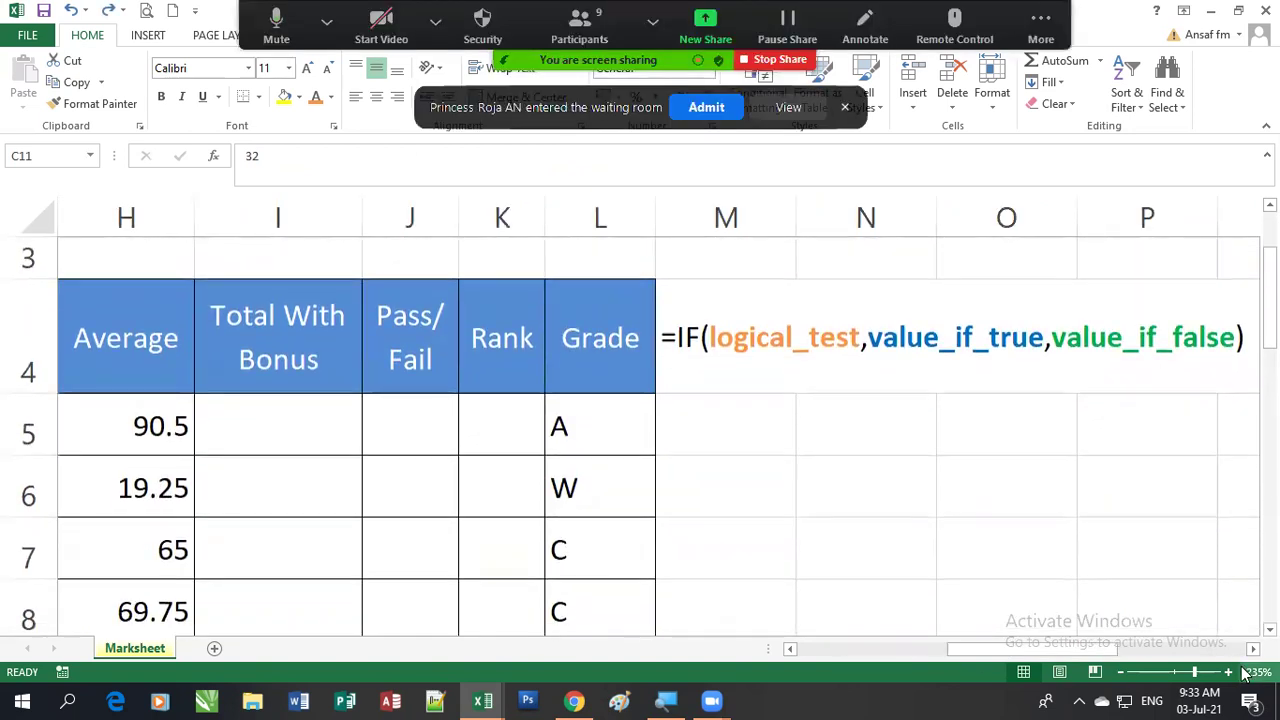
pyautogui.hscroll(1, 1245, 675)
pyautogui.hscroll(1, 1245, 675)
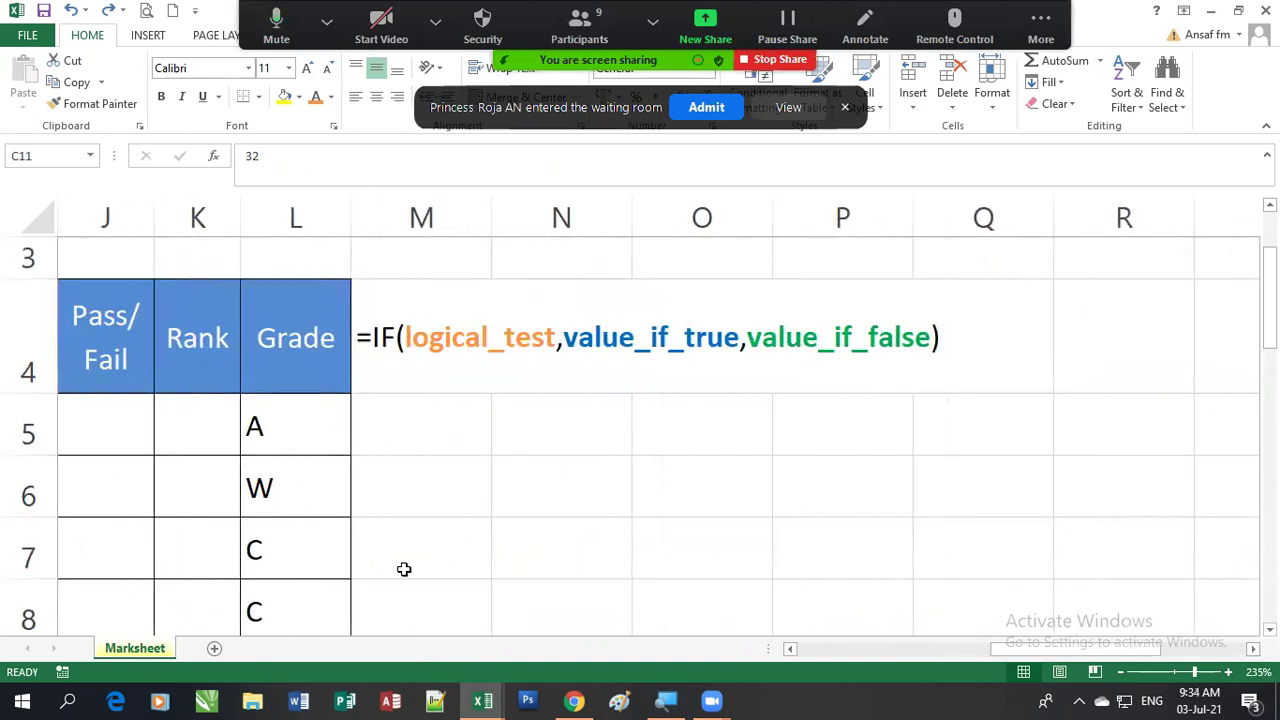
# Put L5 into edit mode to display its nested IF grade formula
pyautogui.doubleClick(303, 431)
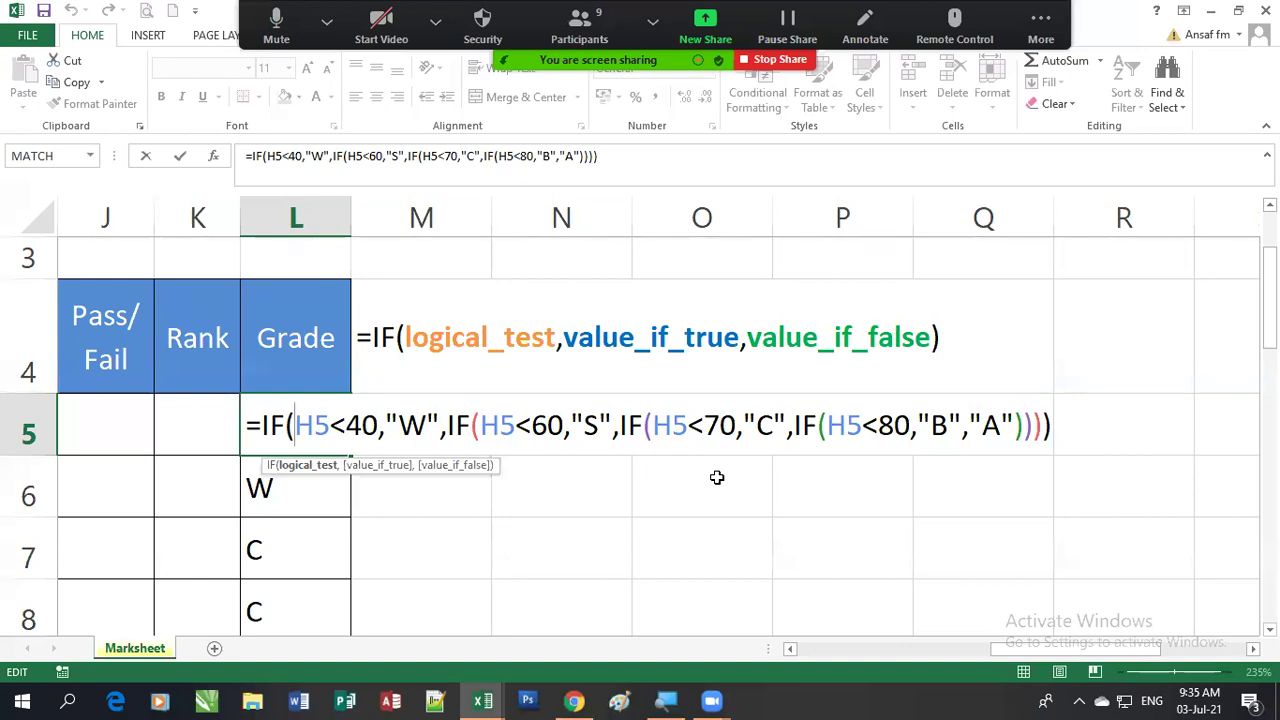
# Highlight the H5 reference and the 40 threshold in L5's nested IF grade formula
pyautogui.doubleClick(670, 426)
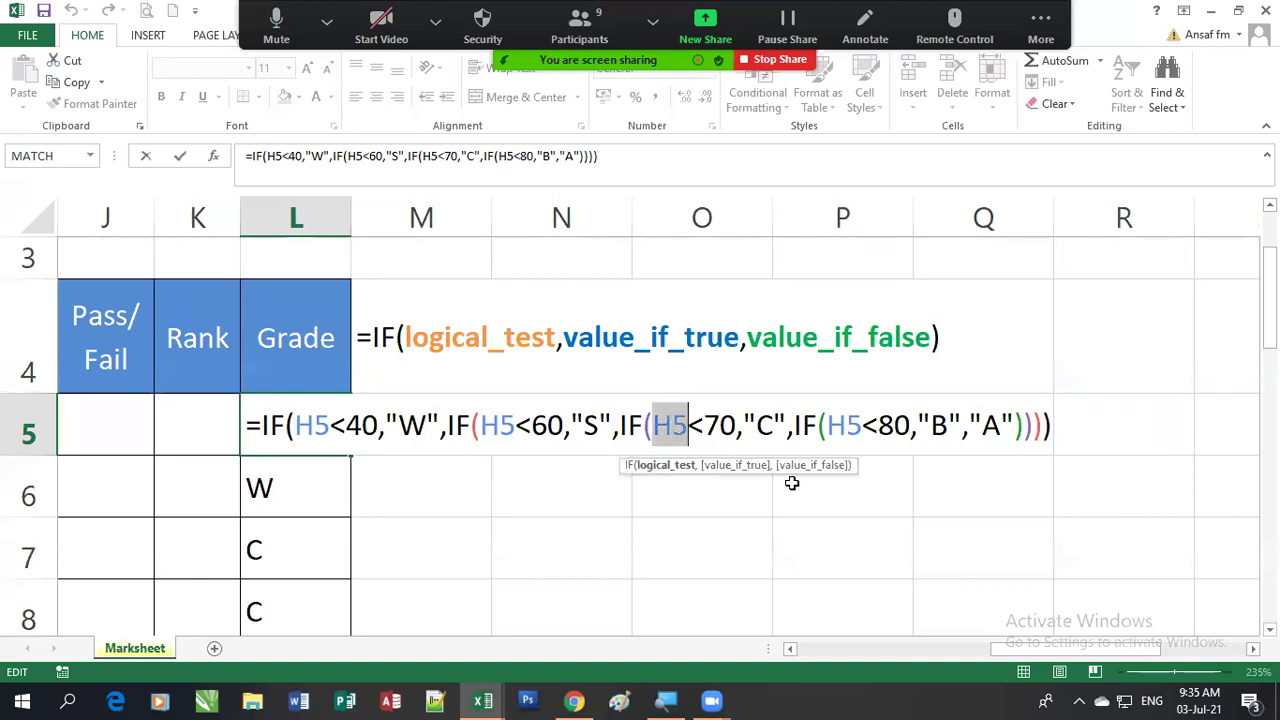
pyautogui.click(672, 426)
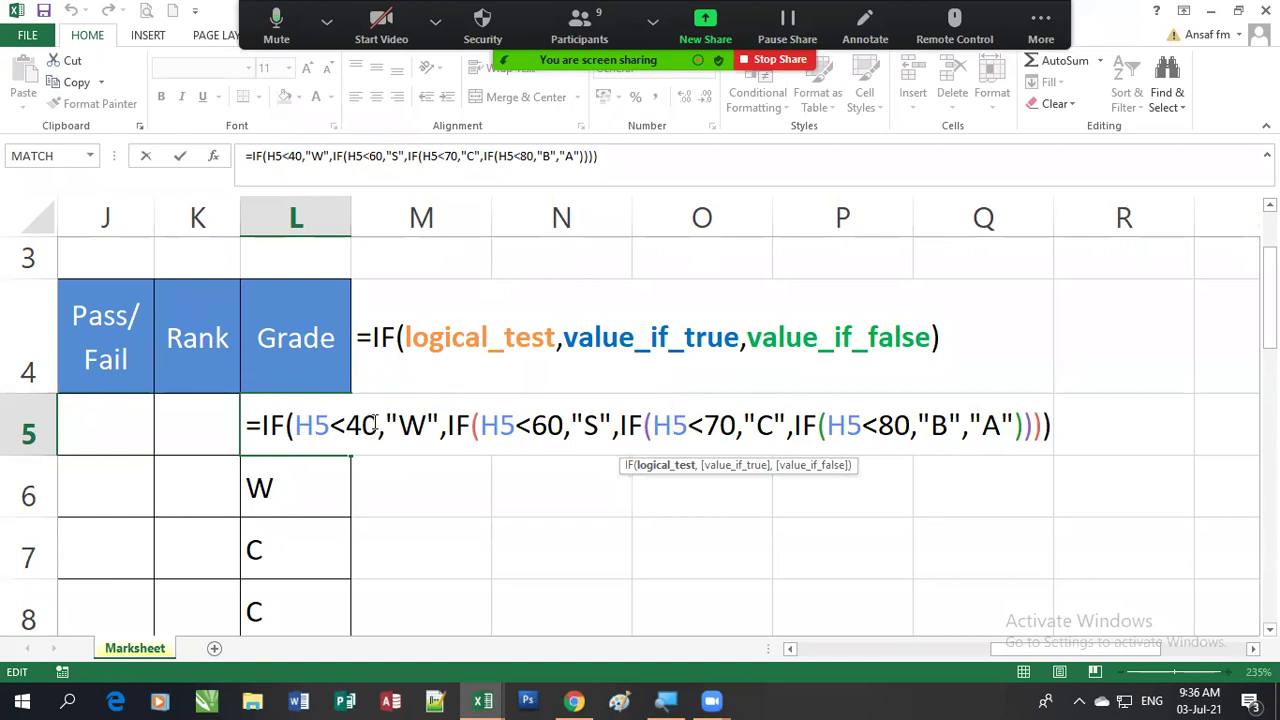
pyautogui.moveTo(378, 425); pyautogui.dragTo(346, 425)
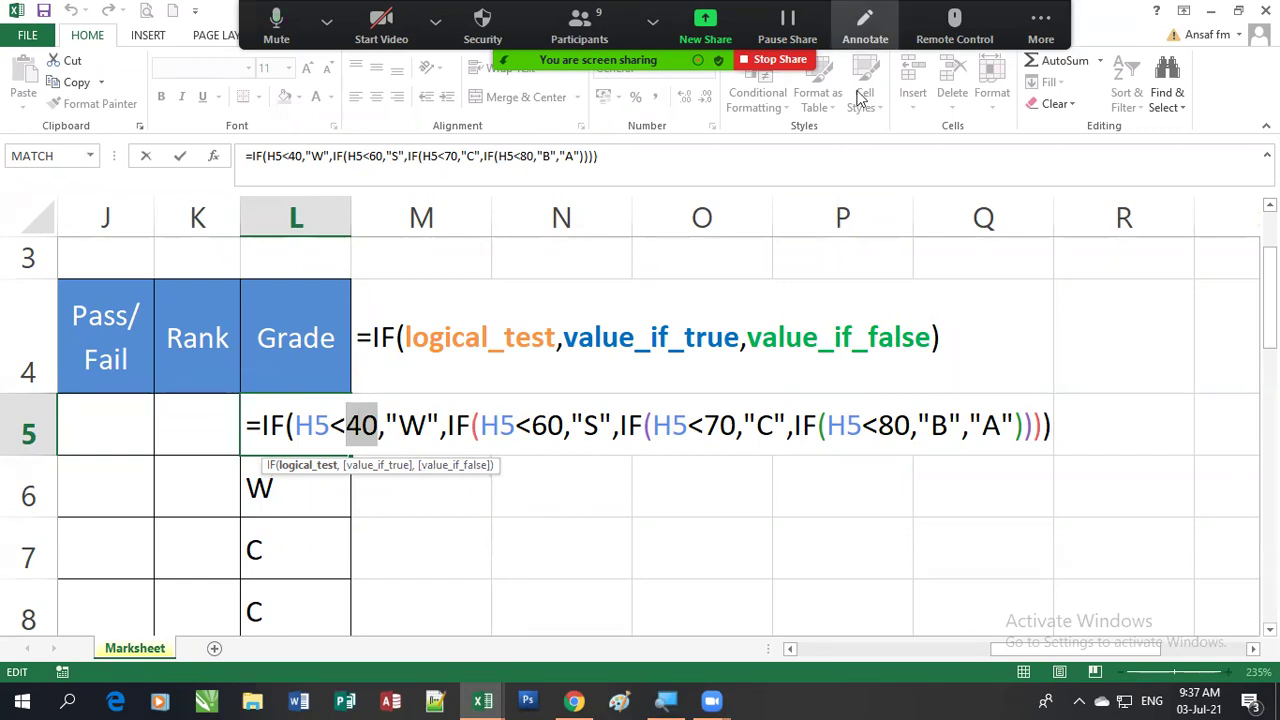
# Sketch red arrows linking the H5<40, 60, 70 and 80 tests to the S and C results and the next IFs
pyautogui.click(865, 25)
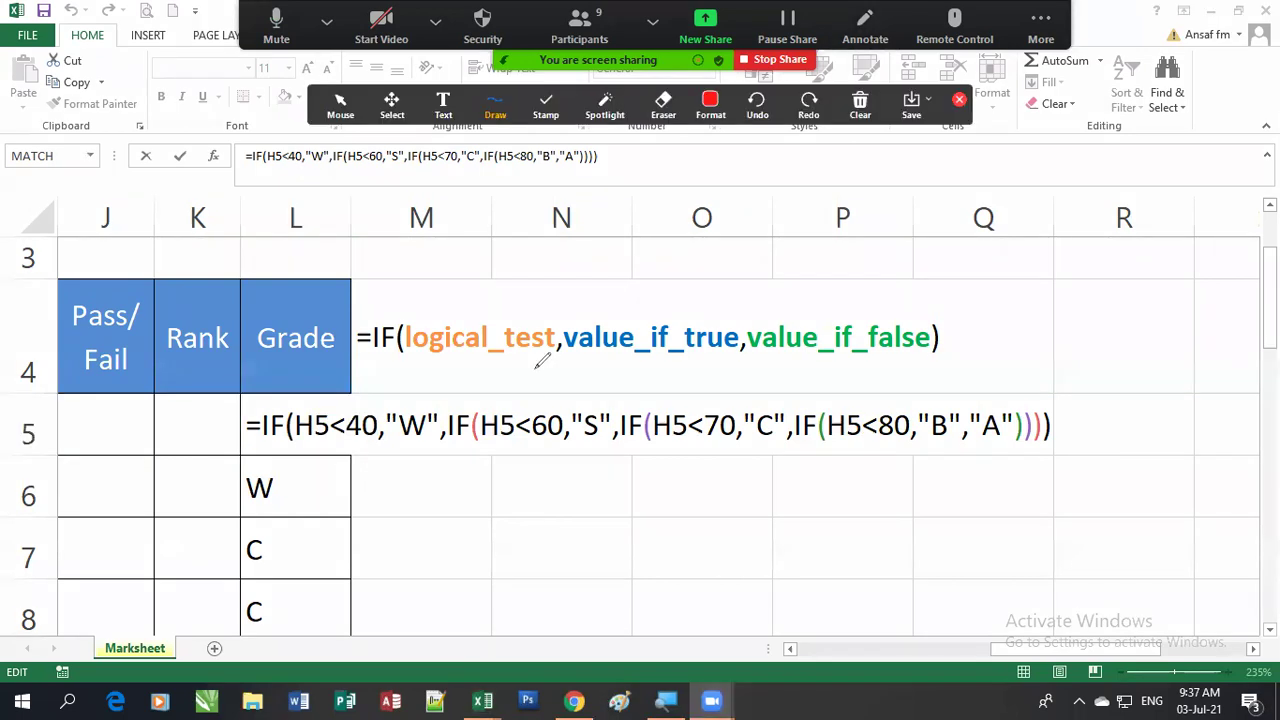
pyautogui.moveTo(339, 453)
pyautogui.mouseDown()
pyautogui.moveTo(370, 473)
pyautogui.moveTo(418, 446)
pyautogui.moveTo(424, 460)
pyautogui.mouseUp()
pyautogui.moveTo(341, 456); pyautogui.dragTo(524, 450)
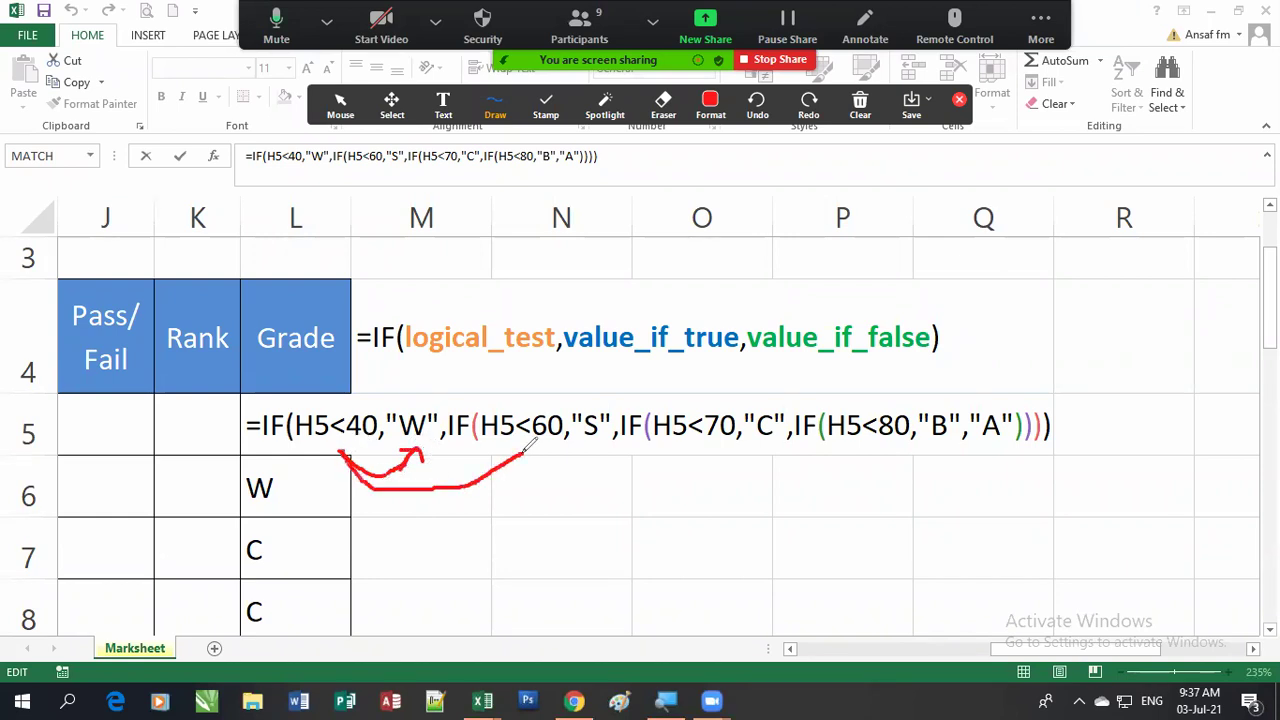
pyautogui.moveTo(510, 446); pyautogui.dragTo(528, 472)
pyautogui.moveTo(532, 452)
pyautogui.mouseDown()
pyautogui.moveTo(582, 440)
pyautogui.moveTo(568, 447)
pyautogui.mouseUp()
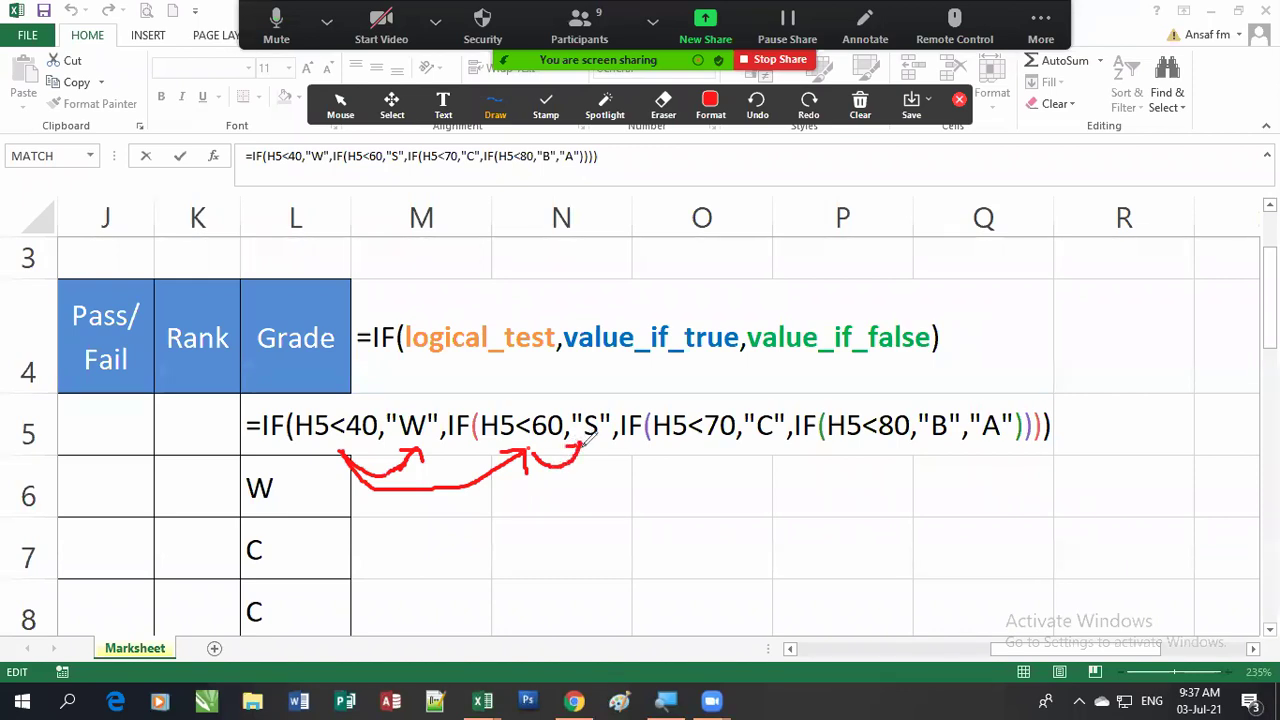
pyautogui.moveTo(530, 450)
pyautogui.mouseDown()
pyautogui.moveTo(568, 498)
pyautogui.moveTo(688, 447)
pyautogui.moveTo(703, 468)
pyautogui.mouseUp()
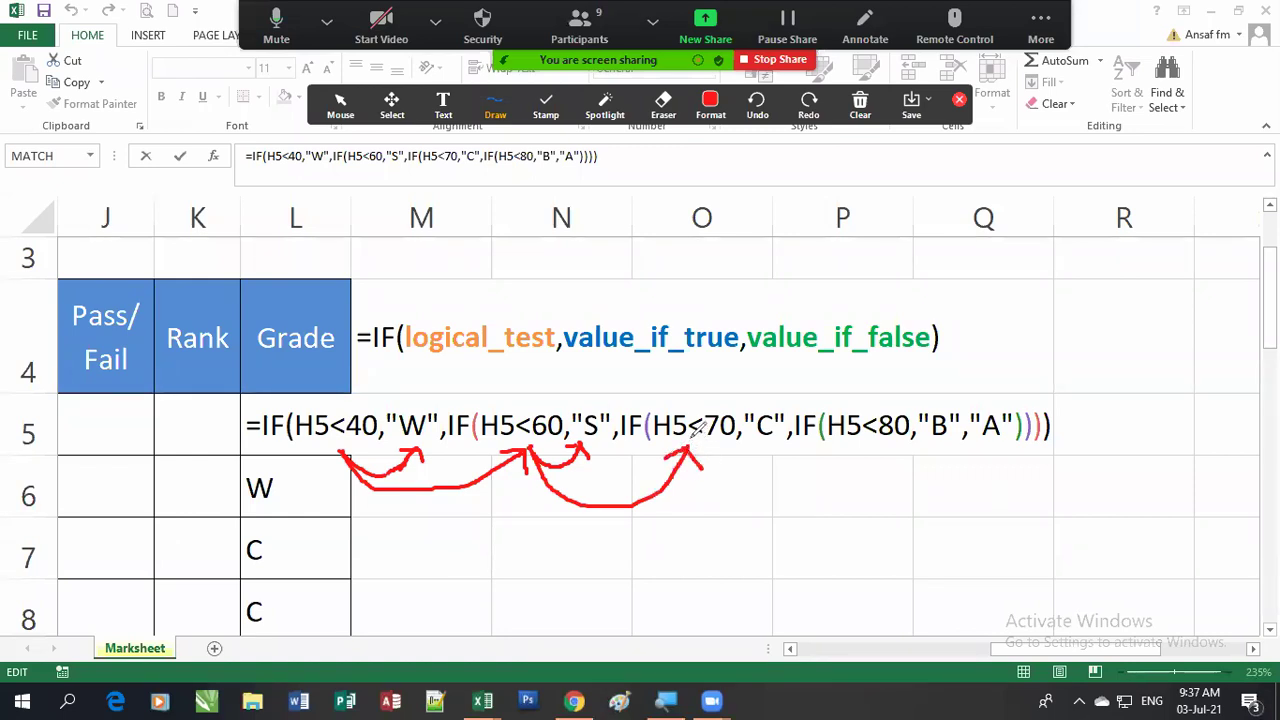
pyautogui.moveTo(702, 458)
pyautogui.mouseDown()
pyautogui.moveTo(766, 448)
pyautogui.moveTo(774, 460)
pyautogui.mouseUp()
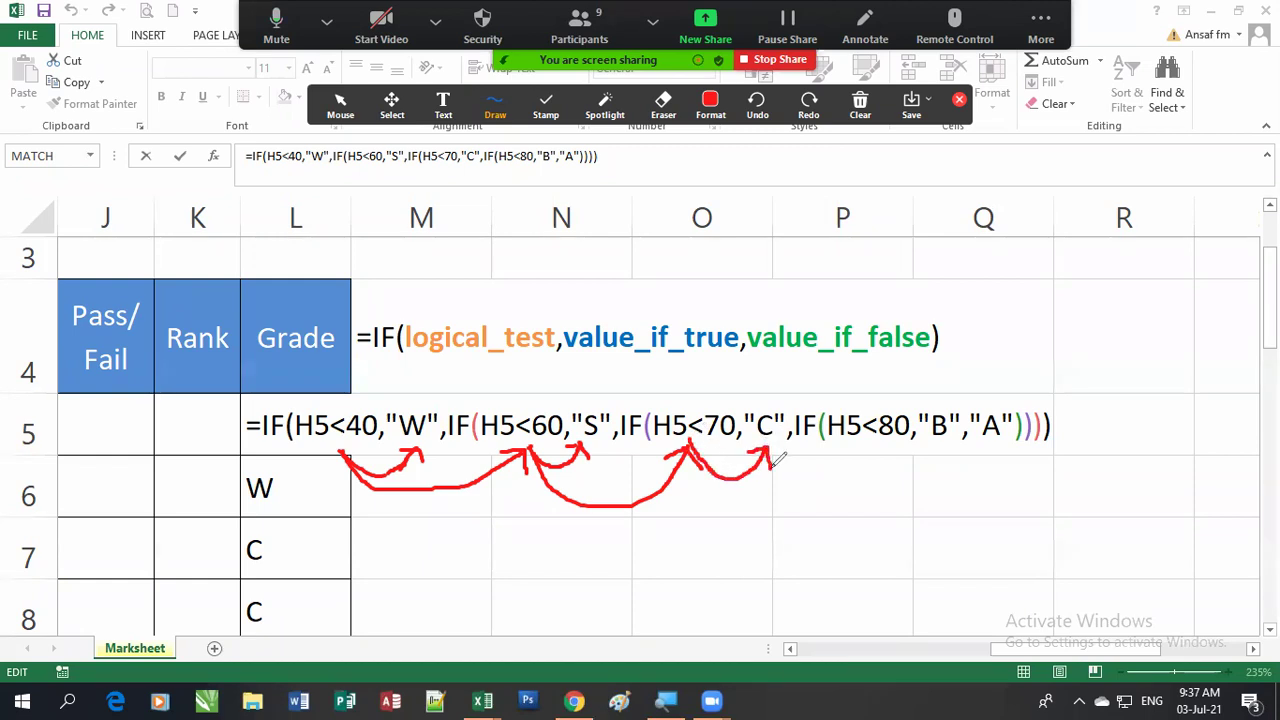
pyautogui.moveTo(720, 445)
pyautogui.mouseDown()
pyautogui.moveTo(864, 446)
pyautogui.moveTo(873, 459)
pyautogui.mouseUp()
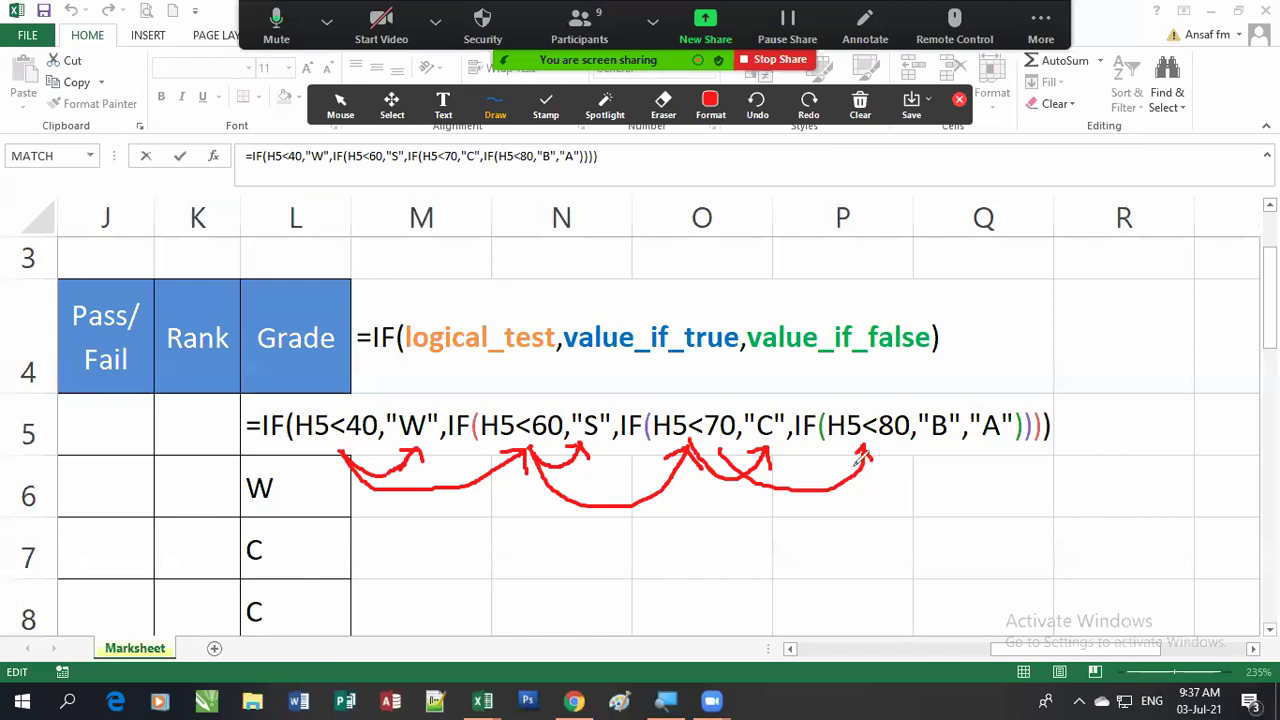
pyautogui.moveTo(845, 444)
pyautogui.mouseDown()
pyautogui.moveTo(857, 474)
pyautogui.moveTo(996, 450)
pyautogui.moveTo(1006, 465)
pyautogui.mouseUp()
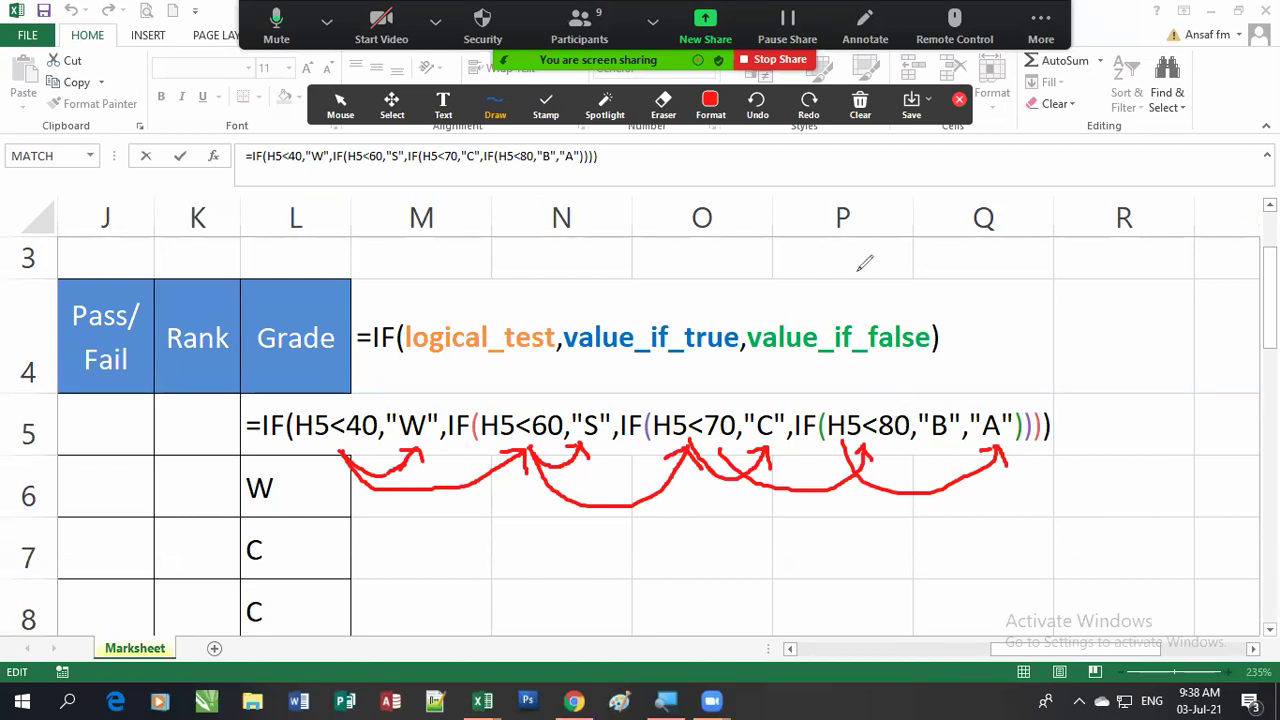
# Circle the H5<80, H5<70, H5<60 and H5<40 conditions in blue
pyautogui.click(710, 116)
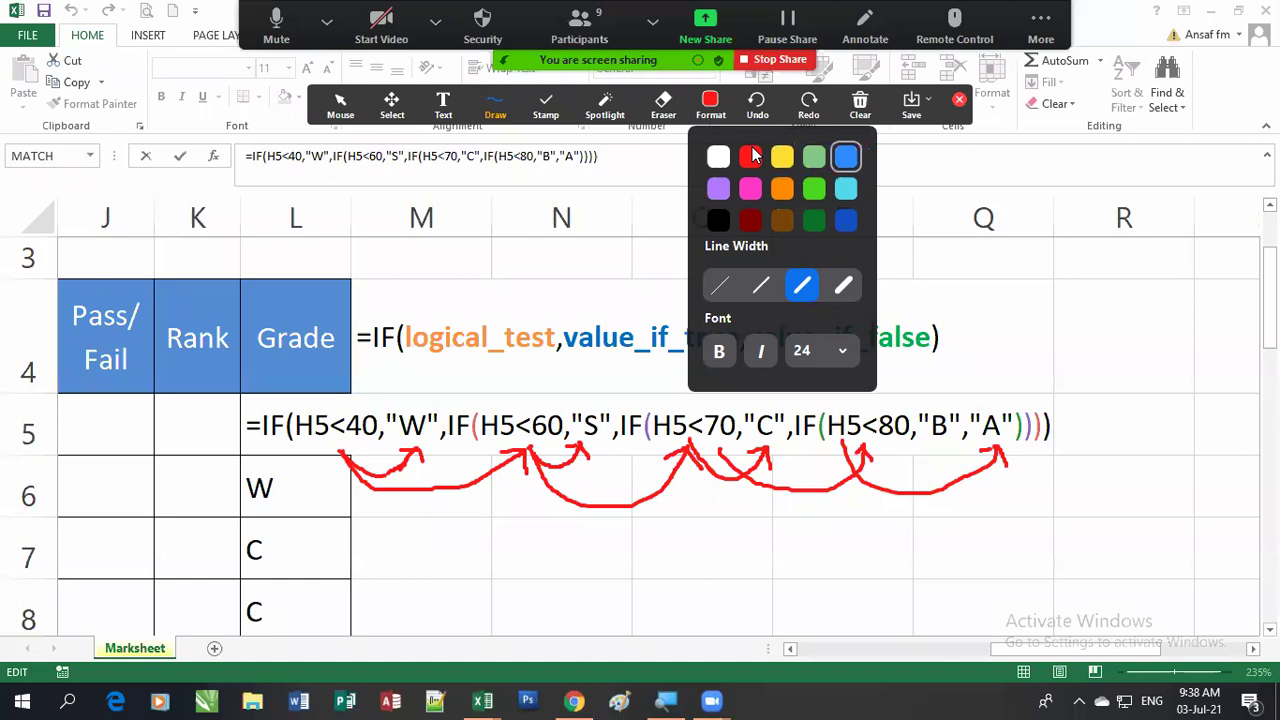
pyautogui.click(928, 418)
pyautogui.moveTo(915, 406)
pyautogui.mouseDown()
pyautogui.moveTo(855, 398)
pyautogui.moveTo(818, 412)
pyautogui.moveTo(868, 446)
pyautogui.moveTo(922, 412)
pyautogui.moveTo(912, 393)
pyautogui.moveTo(840, 388)
pyautogui.moveTo(834, 400)
pyautogui.mouseUp()
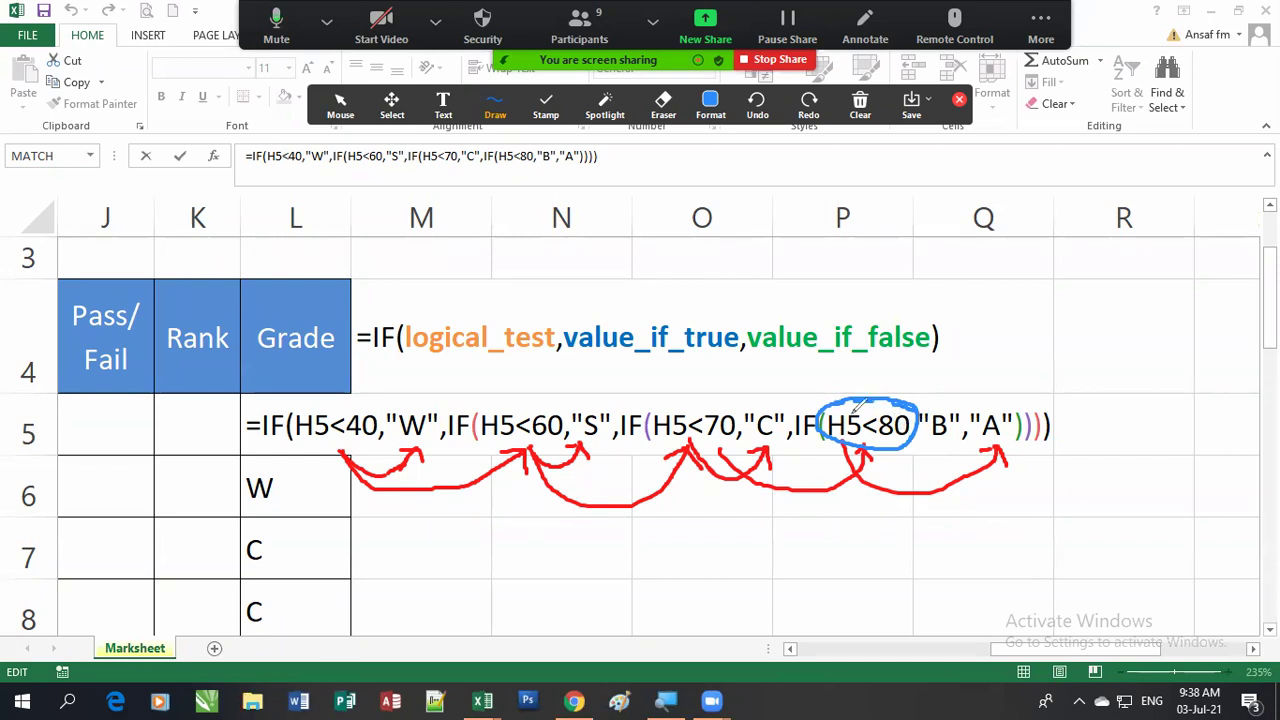
pyautogui.moveTo(748, 410); pyautogui.dragTo(737, 427)
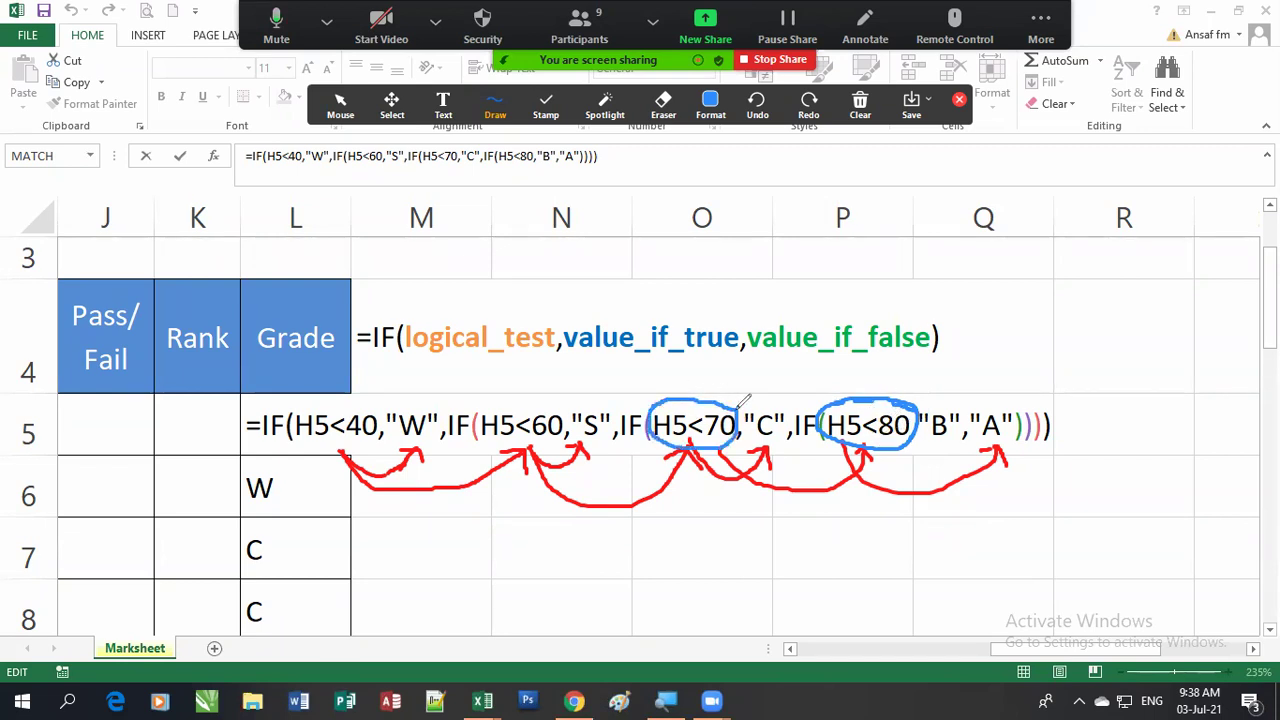
pyautogui.moveTo(570, 408)
pyautogui.mouseDown()
pyautogui.moveTo(487, 400)
pyautogui.moveTo(580, 400)
pyautogui.mouseUp()
pyautogui.moveTo(365, 378); pyautogui.dragTo(396, 386)
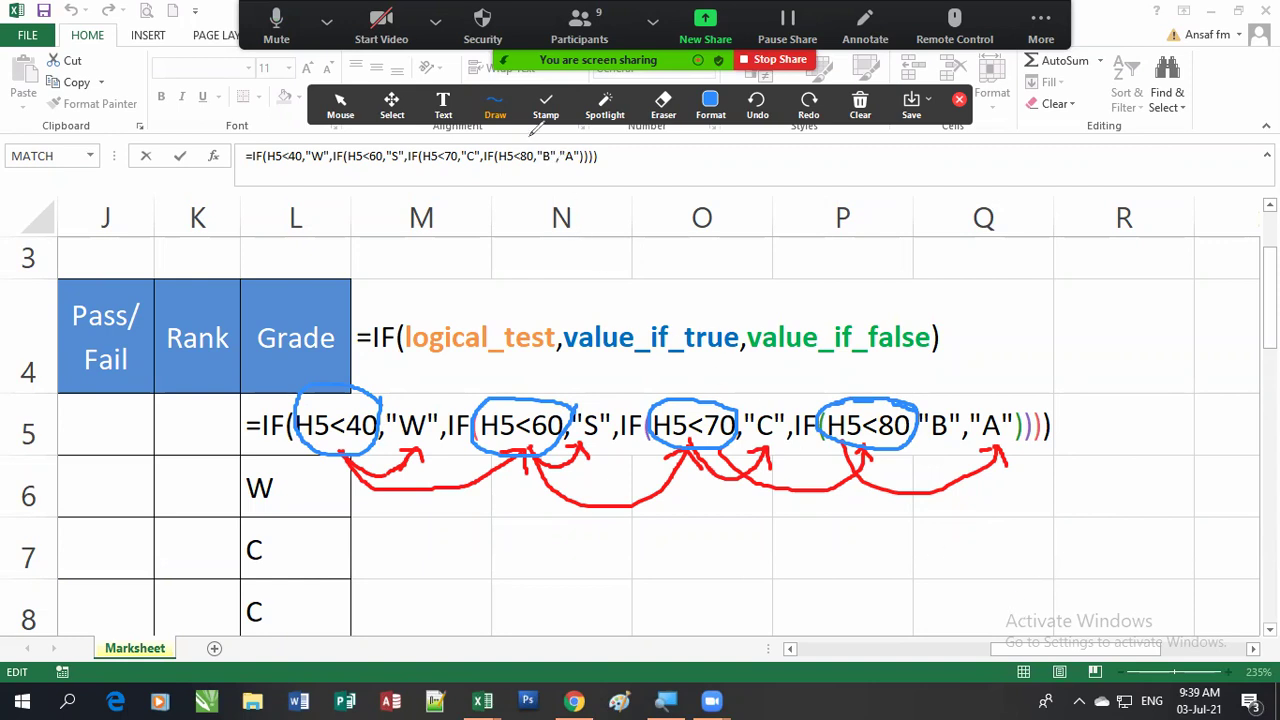
# Erase the four blue circles from the formula
pyautogui.click(663, 105)
pyautogui.moveTo(914, 402); pyautogui.dragTo(878, 393)
pyautogui.click(871, 398)
pyautogui.click(694, 402)
pyautogui.click(577, 410)
pyautogui.click(380, 396)
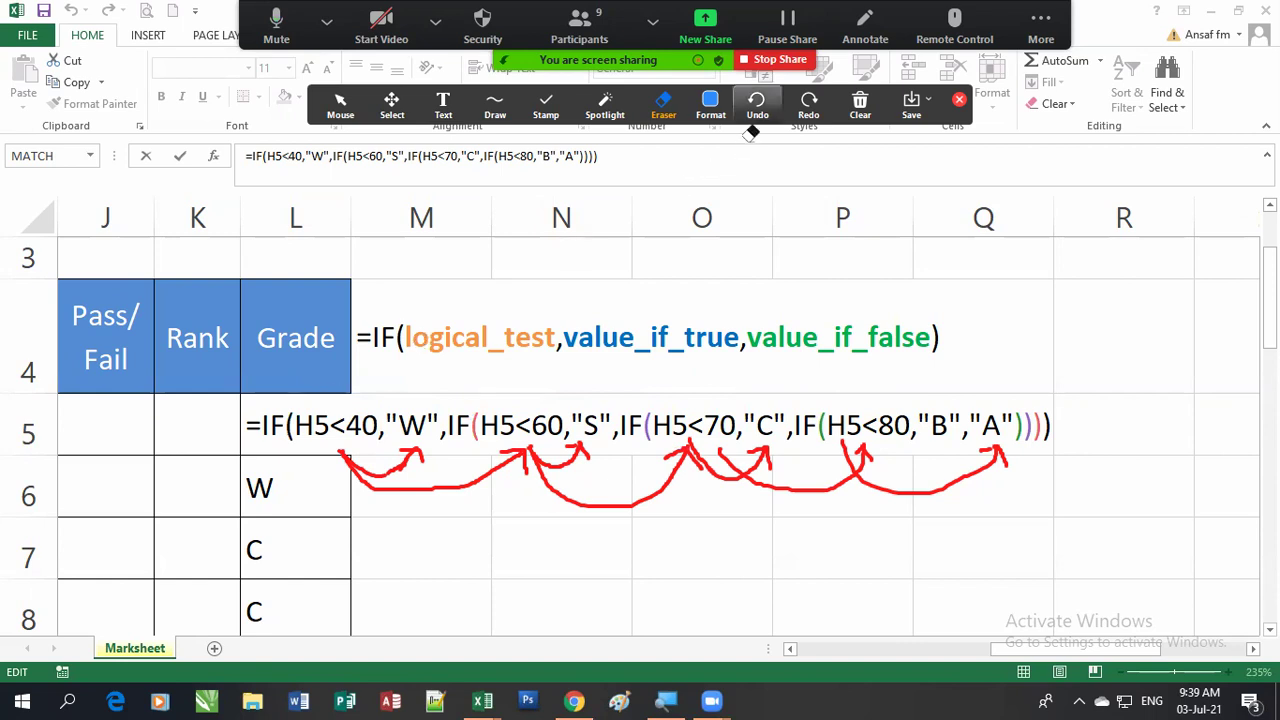
# Circle H5<60 in blue again, then erase it along with the red arrows
pyautogui.click(865, 28)
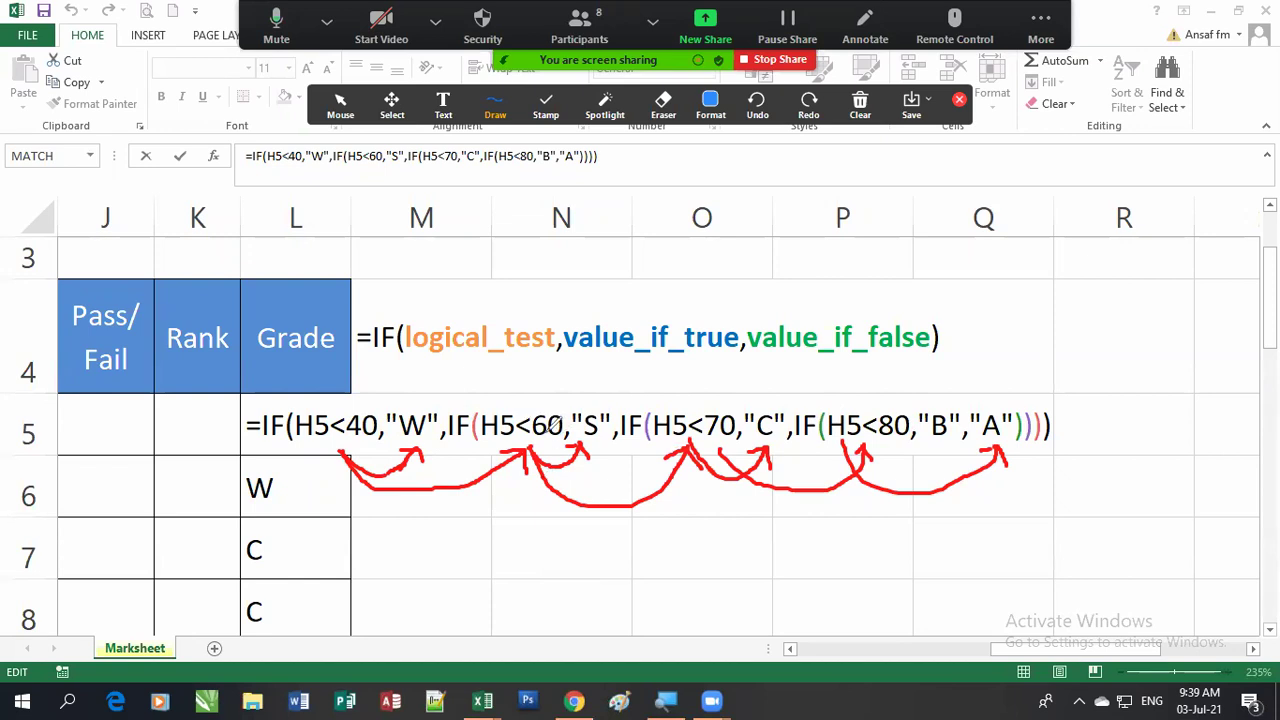
pyautogui.moveTo(476, 407)
pyautogui.mouseDown()
pyautogui.moveTo(562, 420)
pyautogui.moveTo(484, 397)
pyautogui.mouseUp()
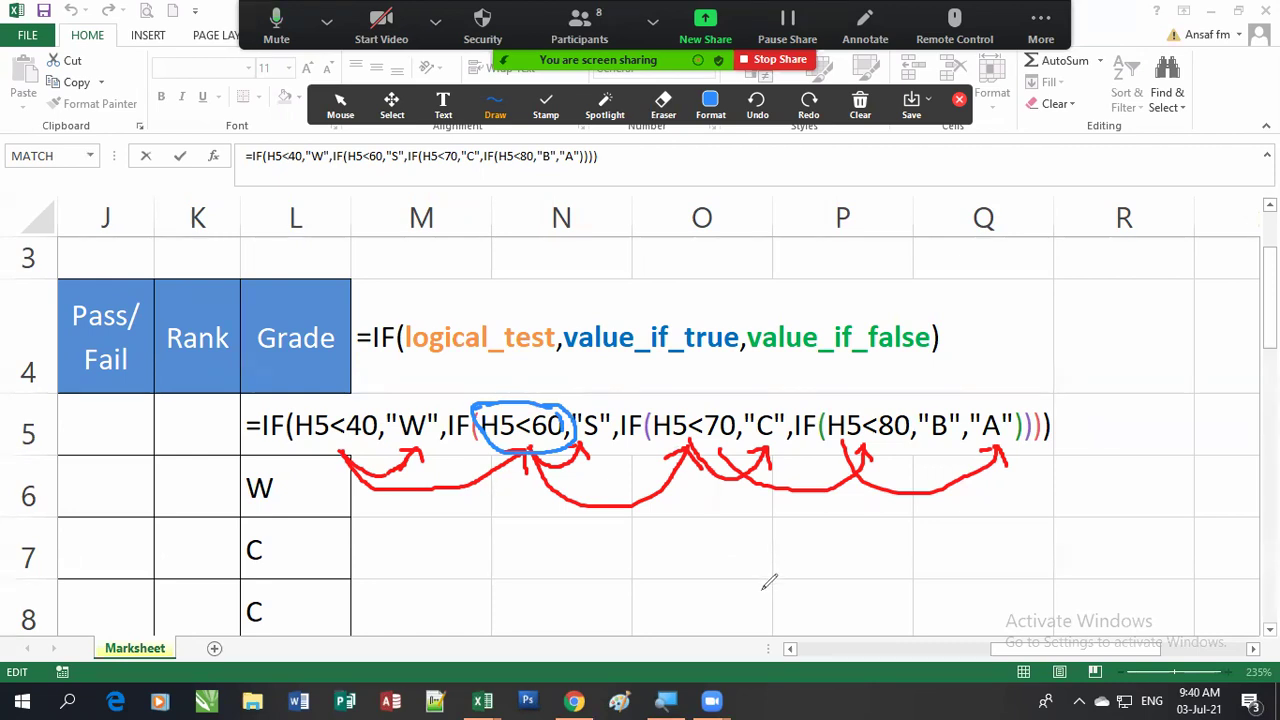
pyautogui.click(663, 105)
pyautogui.moveTo(561, 425); pyautogui.dragTo(576, 395)
pyautogui.click(479, 409)
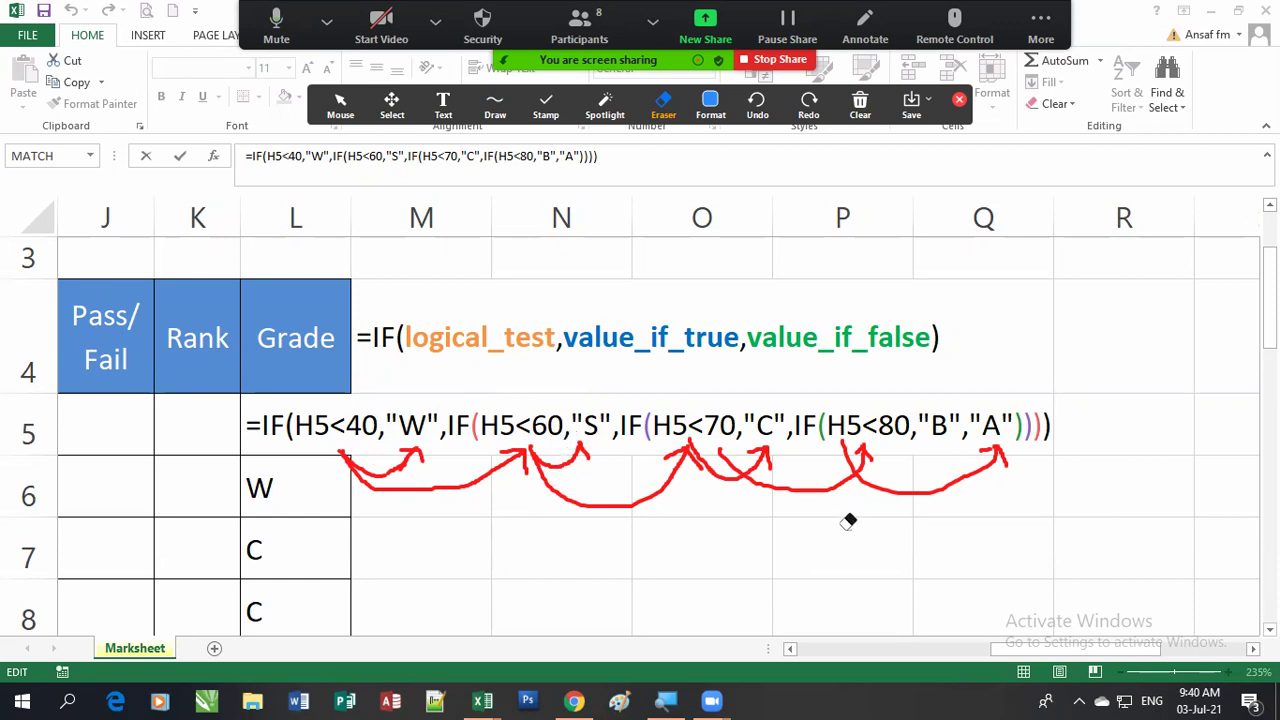
pyautogui.moveTo(1027, 453)
pyautogui.mouseDown()
pyautogui.moveTo(567, 440)
pyautogui.moveTo(714, 446)
pyautogui.mouseUp()
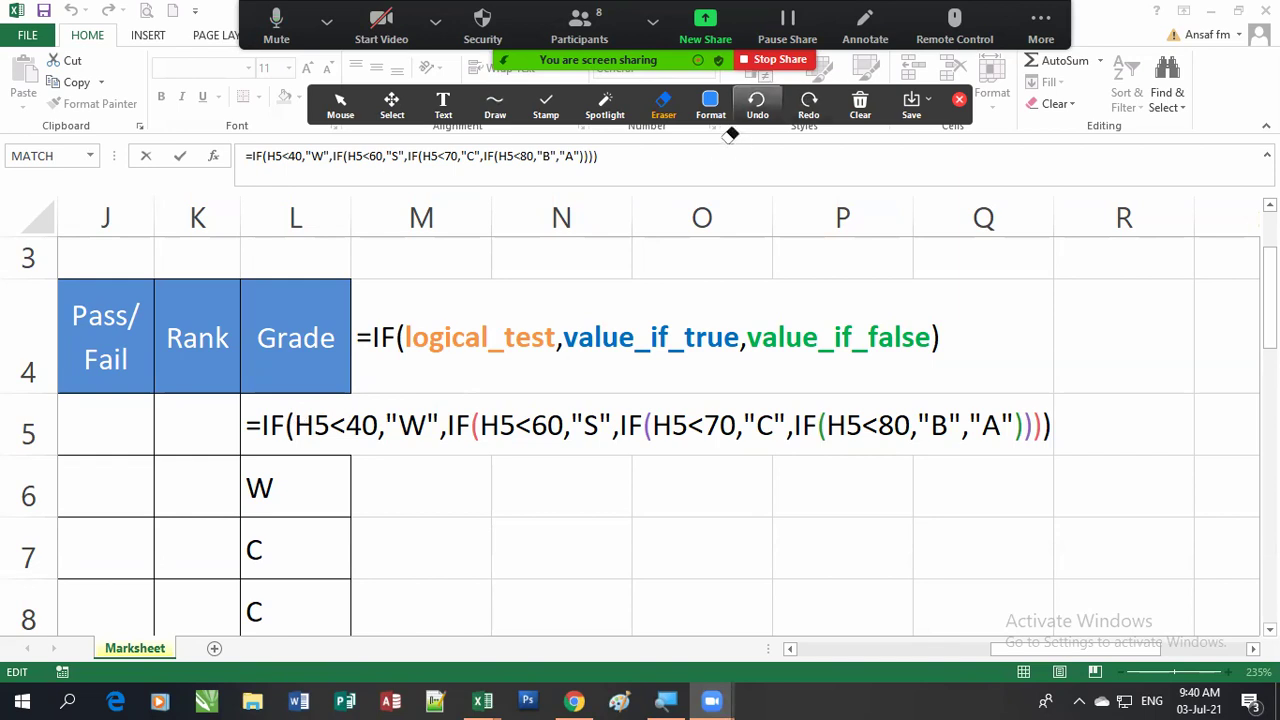
# Draw blue braces under the whole formula and above the nested IF portion
pyautogui.click(495, 105)
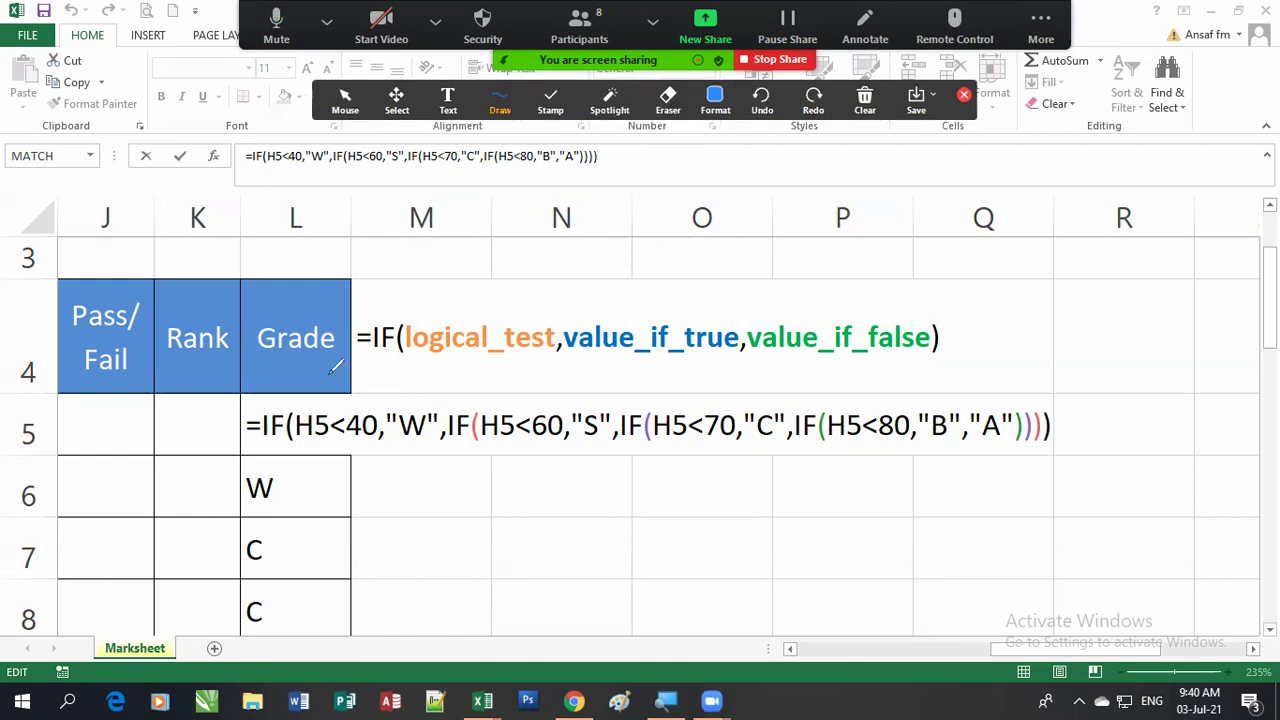
pyautogui.moveTo(264, 446)
pyautogui.mouseDown()
pyautogui.moveTo(549, 502)
pyautogui.moveTo(1014, 477)
pyautogui.moveTo(1068, 432)
pyautogui.mouseUp()
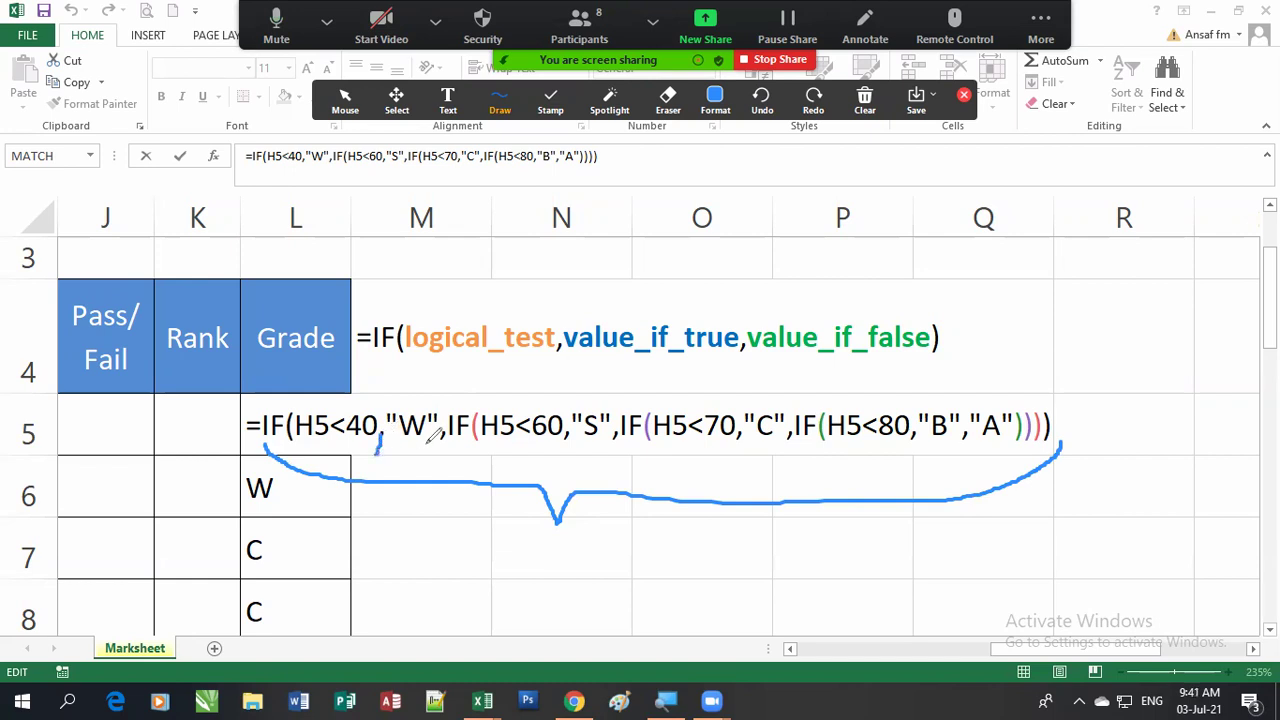
pyautogui.moveTo(443, 438); pyautogui.dragTo(436, 452)
pyautogui.moveTo(451, 399)
pyautogui.mouseDown()
pyautogui.moveTo(614, 382)
pyautogui.moveTo(971, 382)
pyautogui.moveTo(1036, 388)
pyautogui.moveTo(1034, 406)
pyautogui.mouseUp()
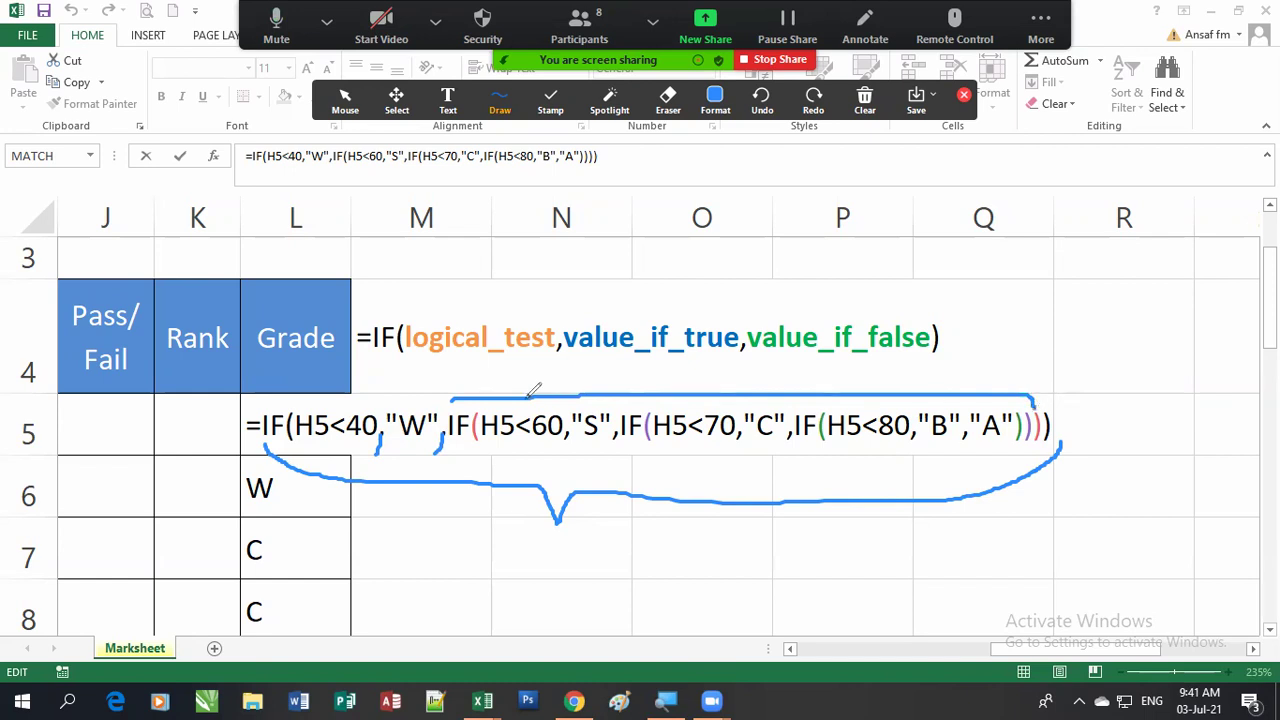
pyautogui.moveTo(452, 398); pyautogui.dragTo(452, 412)
# Bracket the false parts of the second, third and innermost IFs in blue
pyautogui.moveTo(486, 434)
pyautogui.mouseDown()
pyautogui.moveTo(672, 462)
pyautogui.moveTo(950, 446)
pyautogui.moveTo(1030, 456)
pyautogui.mouseUp()
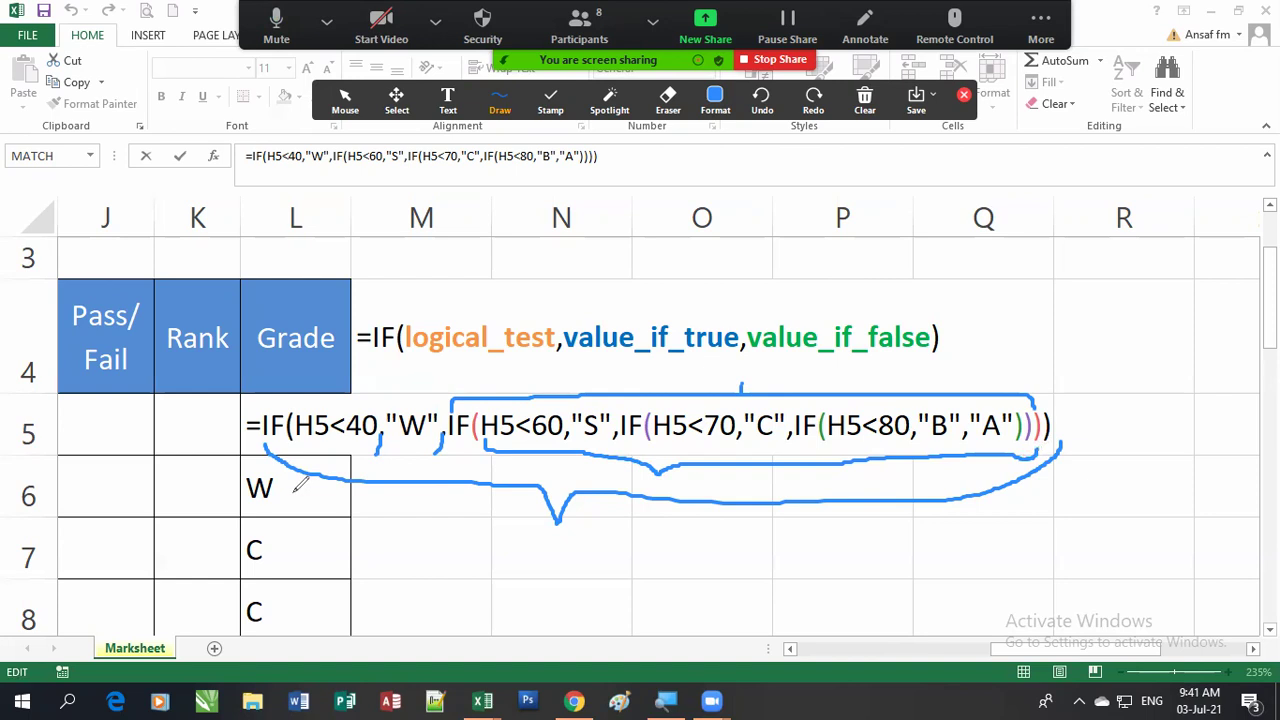
pyautogui.moveTo(649, 436)
pyautogui.mouseDown()
pyautogui.moveTo(716, 456)
pyautogui.moveTo(815, 458)
pyautogui.moveTo(1032, 422)
pyautogui.mouseUp()
pyautogui.moveTo(833, 430)
pyautogui.mouseDown()
pyautogui.moveTo(918, 447)
pyautogui.moveTo(936, 432)
pyautogui.mouseUp()
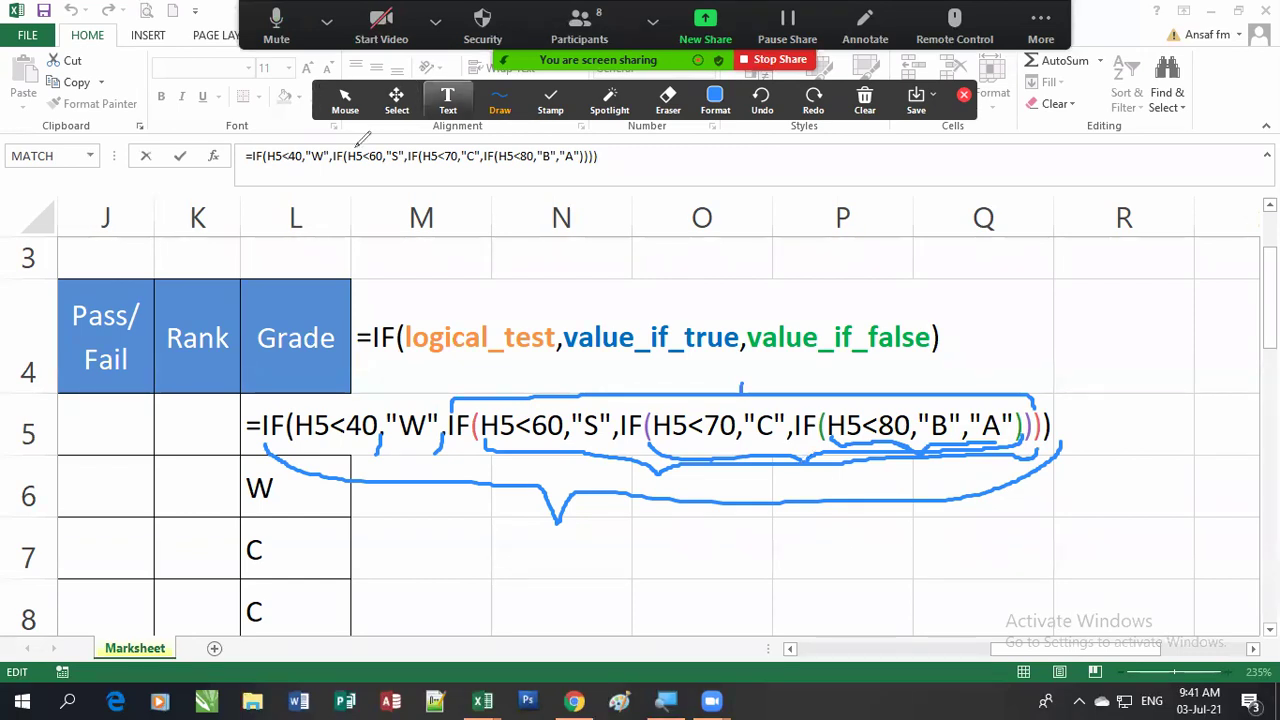
pyautogui.click(668, 100)
# Erase the blue braces and leftover blue strokes from the formula
pyautogui.moveTo(414, 390); pyautogui.dragTo(873, 508)
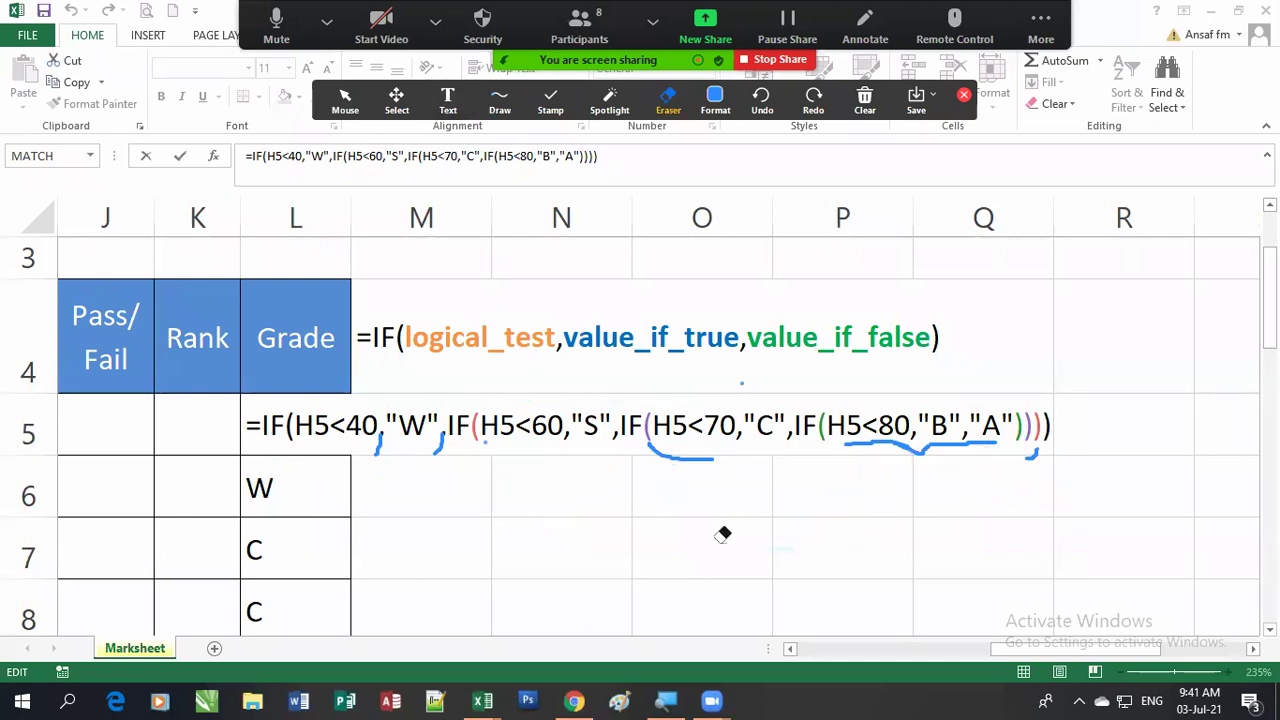
pyautogui.moveTo(331, 462); pyautogui.dragTo(506, 430)
pyautogui.moveTo(1064, 440)
pyautogui.mouseDown()
pyautogui.moveTo(1017, 456)
pyautogui.moveTo(851, 434)
pyautogui.moveTo(671, 449)
pyautogui.moveTo(740, 378)
pyautogui.mouseUp()
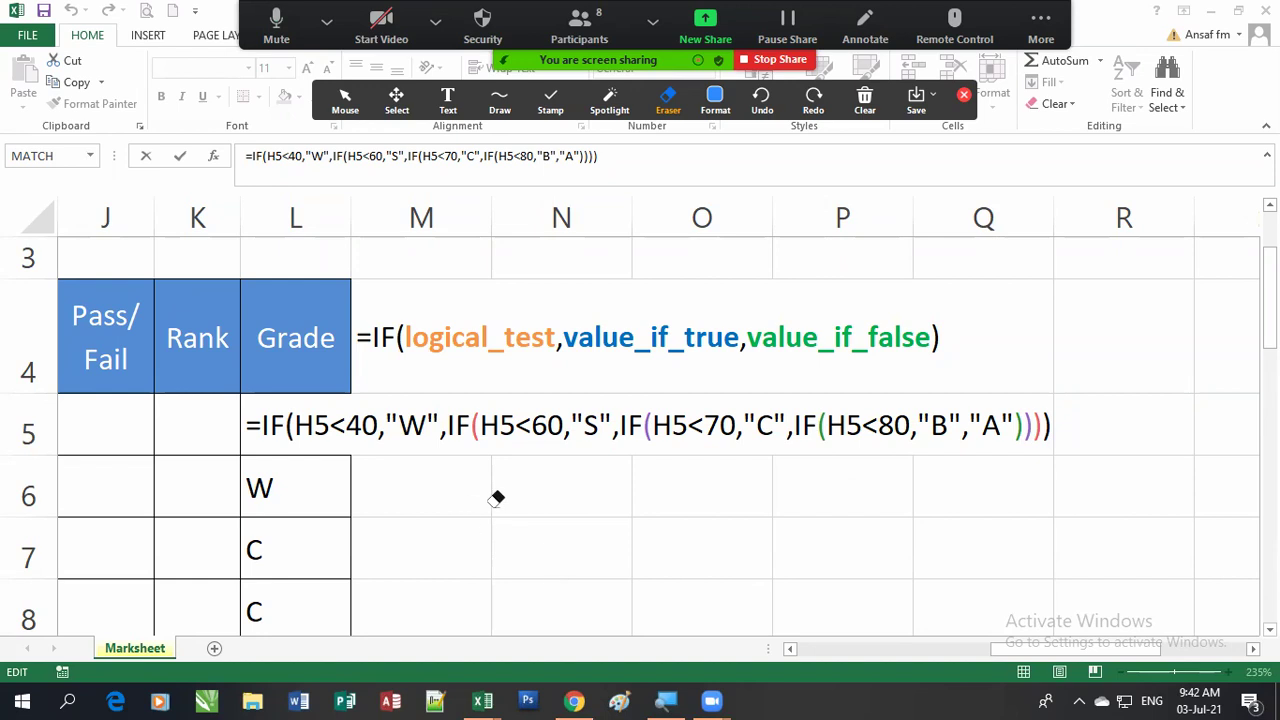
# Close the annotation toolbar and commit the L5 formula so it shows grade A
pyautogui.click(865, 25)
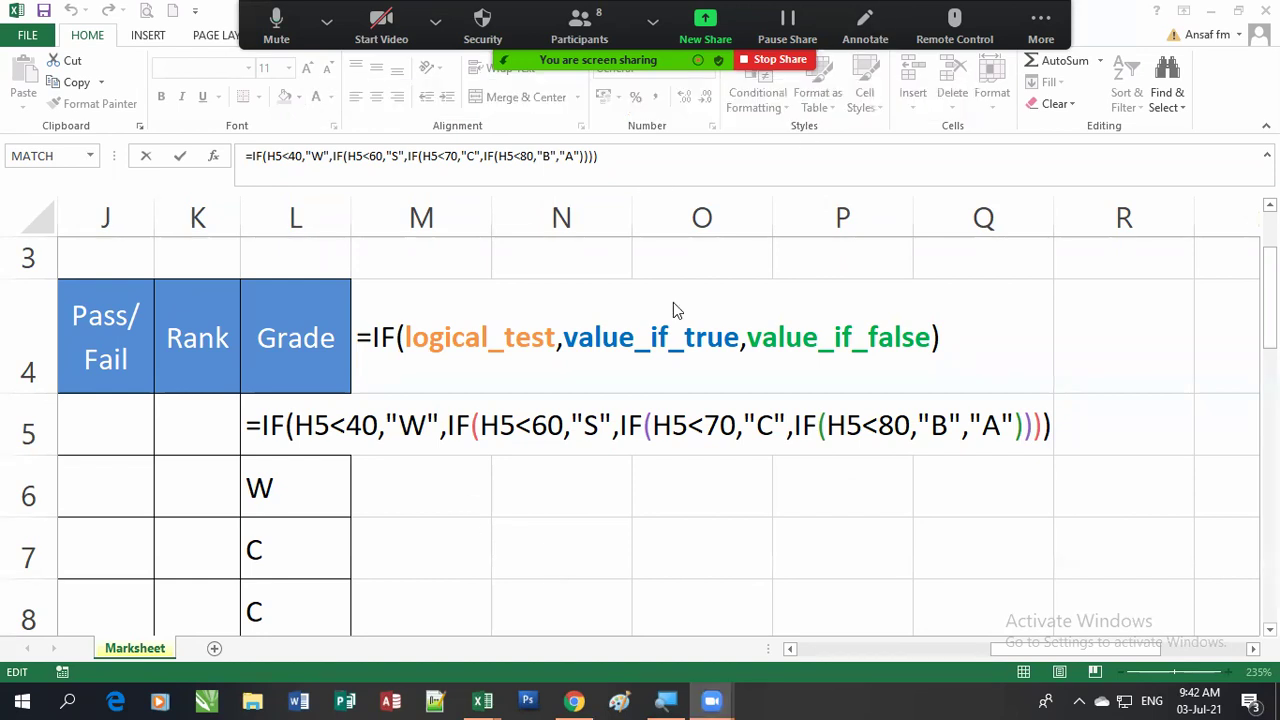
pyautogui.click(600, 430)
pyautogui.press('Return')
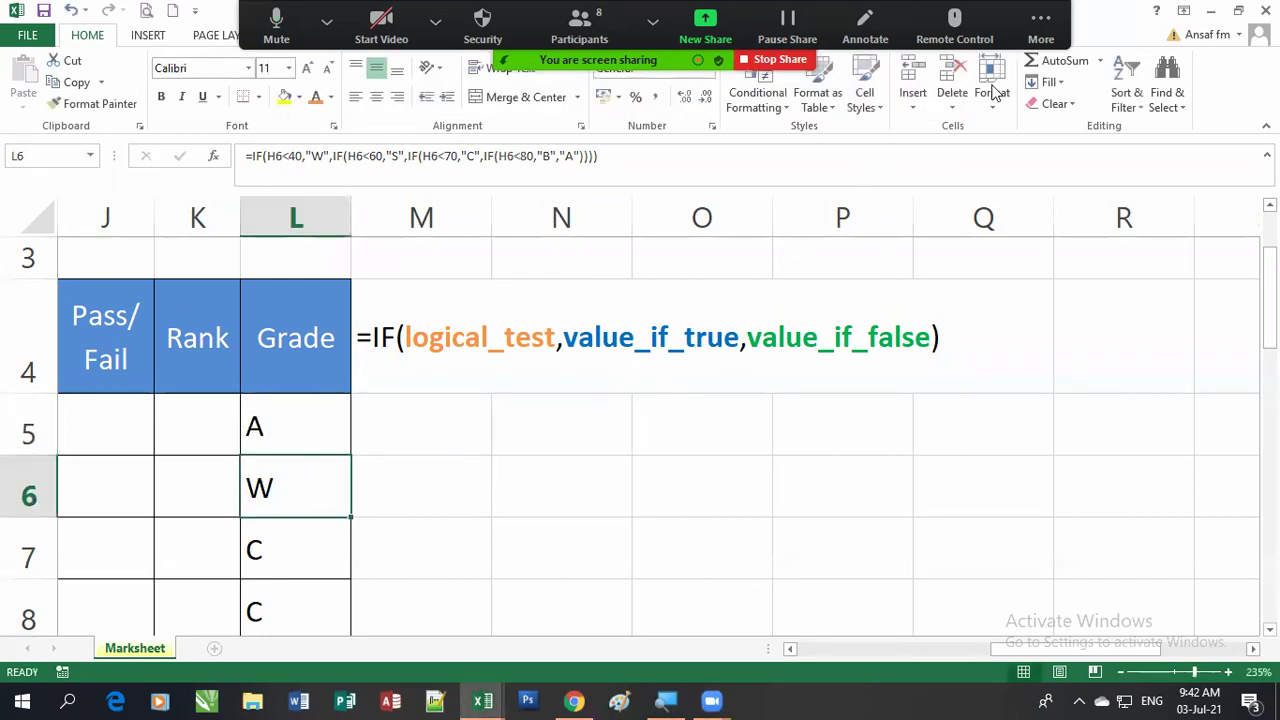